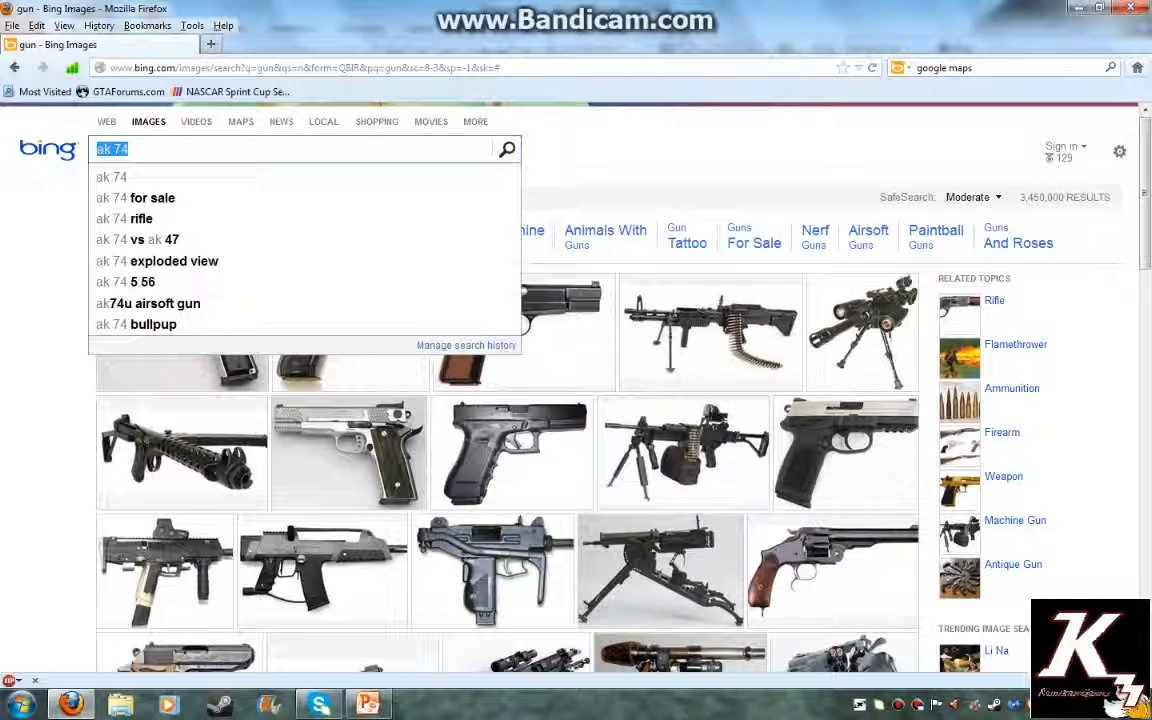
Run the Bing search for 'google maps' and open the official Google Maps site
left_click(990, 68)
key("Return")
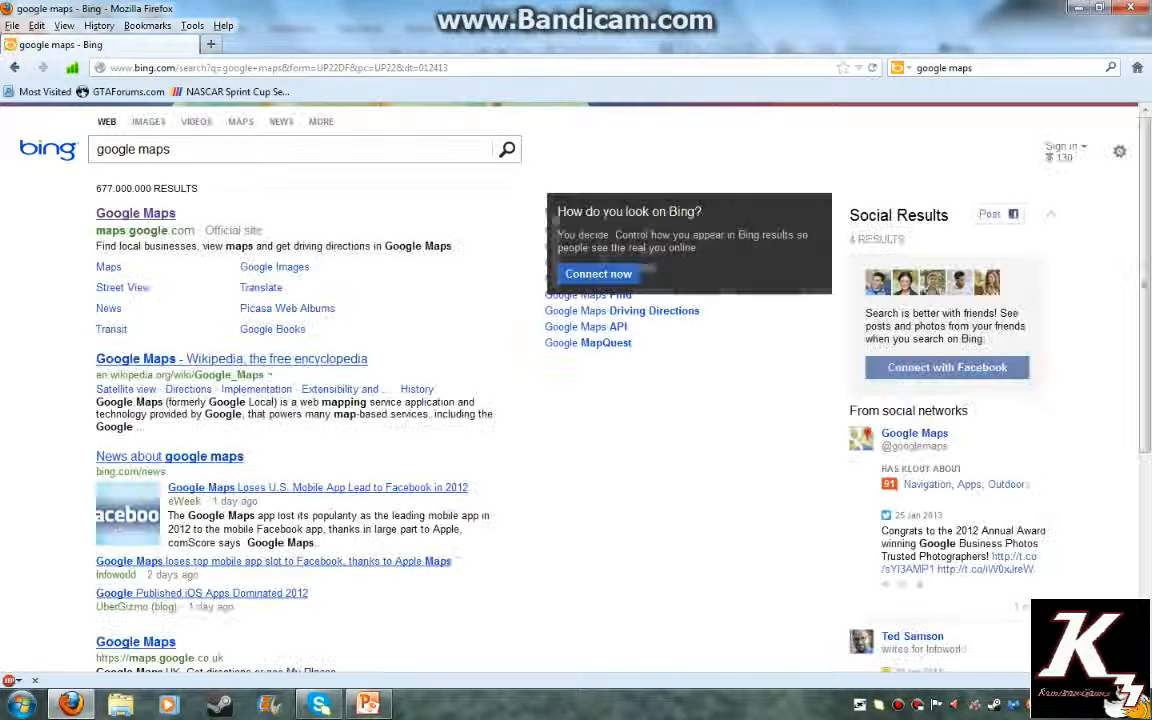
left_click(136, 213)
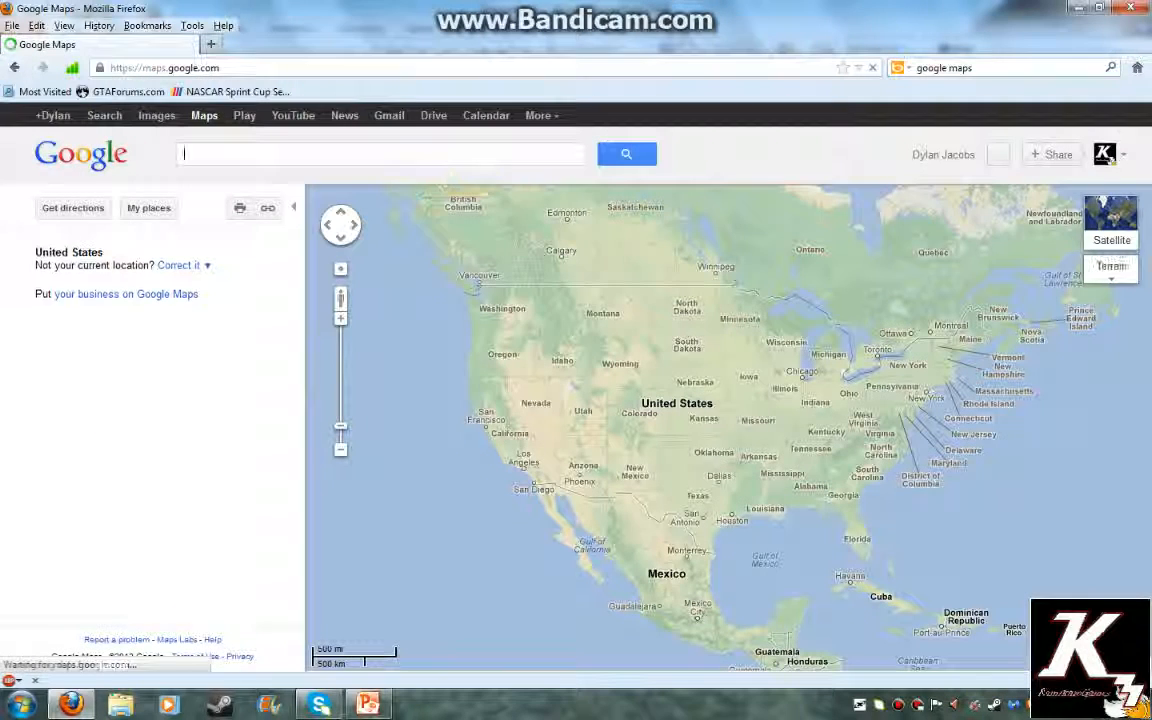
Enter Street View on North Dakota 22, face straight down the road with the lake right, then zoom back out
left_click_drag(340, 299, 553, 258)
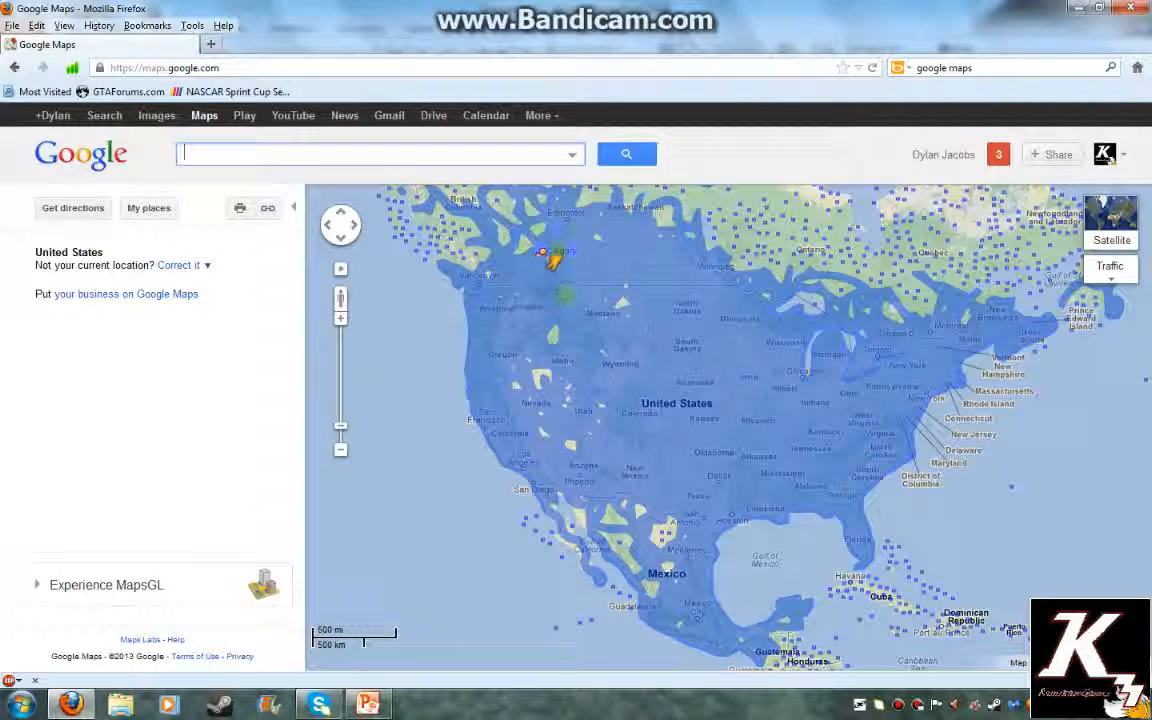
left_click_drag(660, 287, 659, 289)
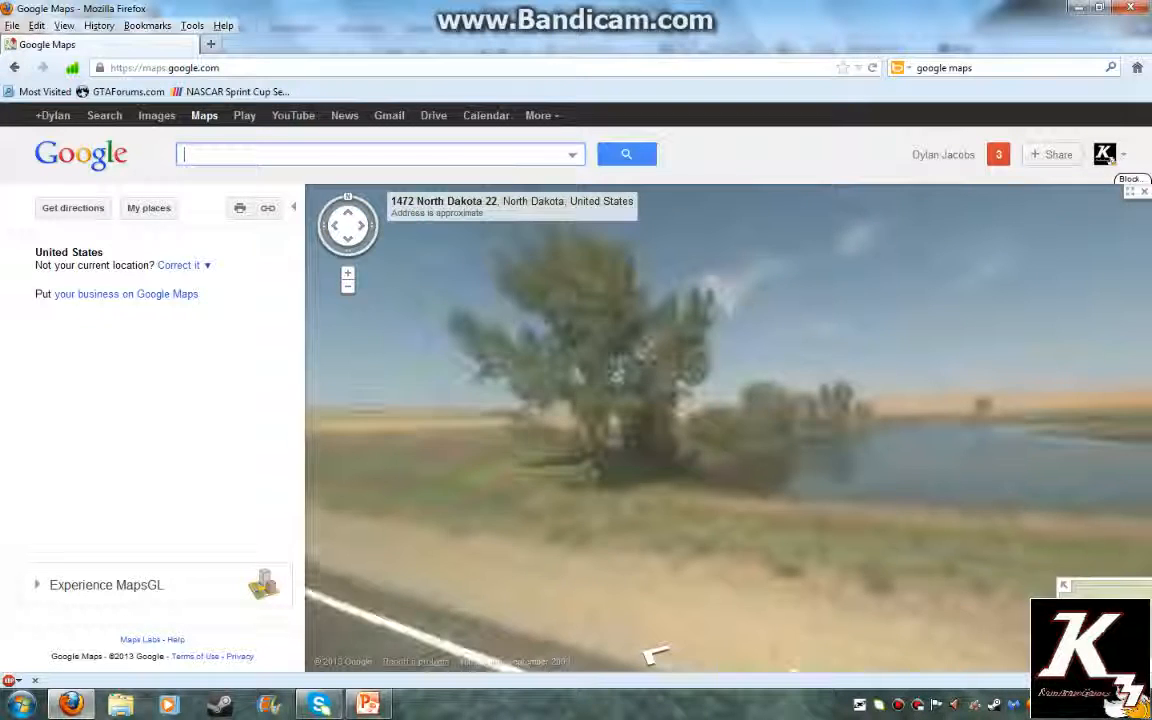
left_click_drag(604, 484, 151, 293)
left_click_drag(655, 358, 360, 375)
left_click_drag(522, 416, 1078, 388)
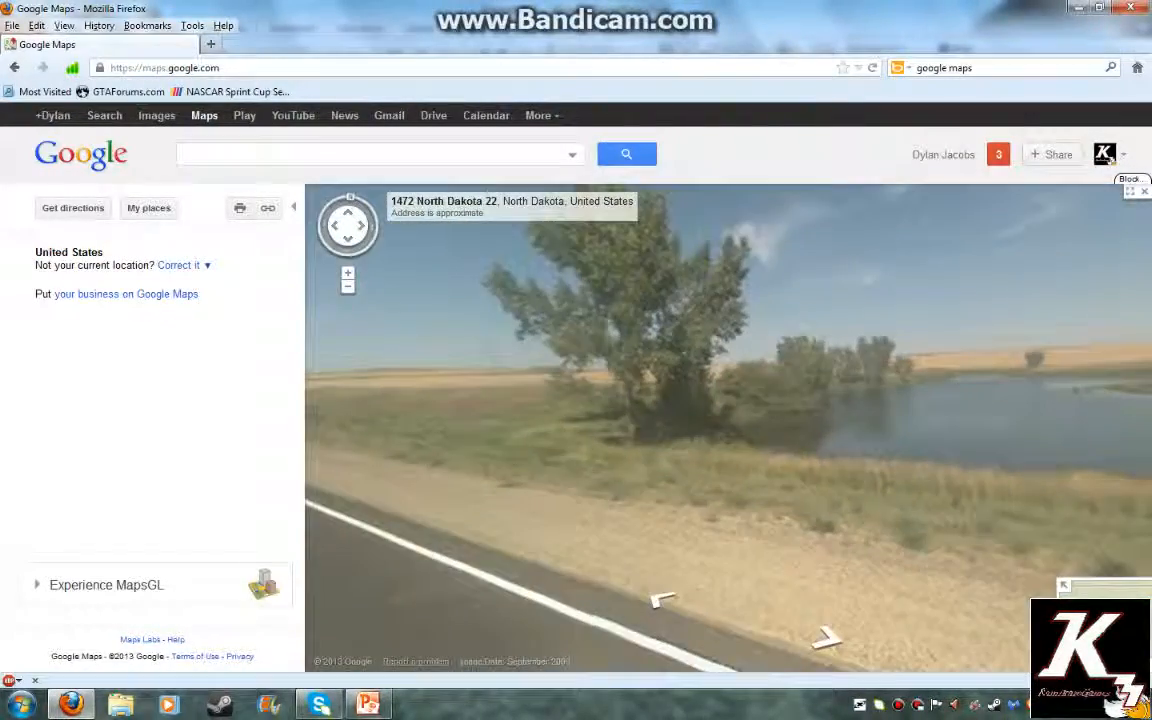
left_click_drag(560, 400, 992, 426)
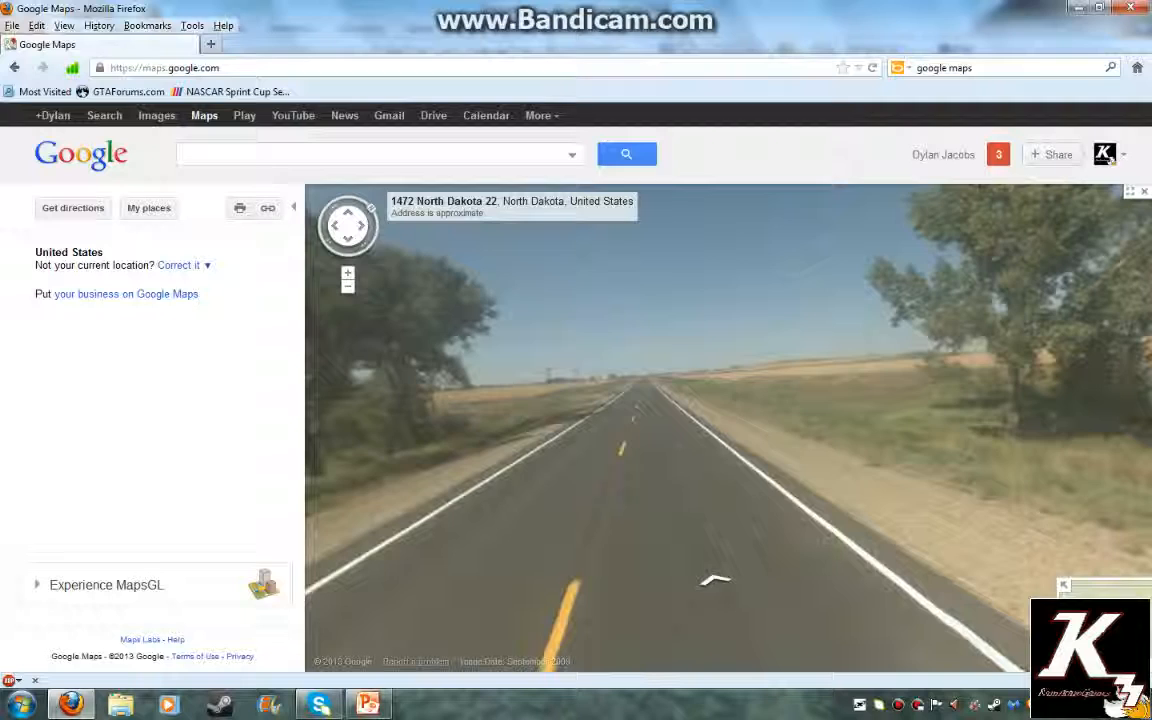
scroll(995, 366, "down", 2)
scroll(995, 366, "down", 3)
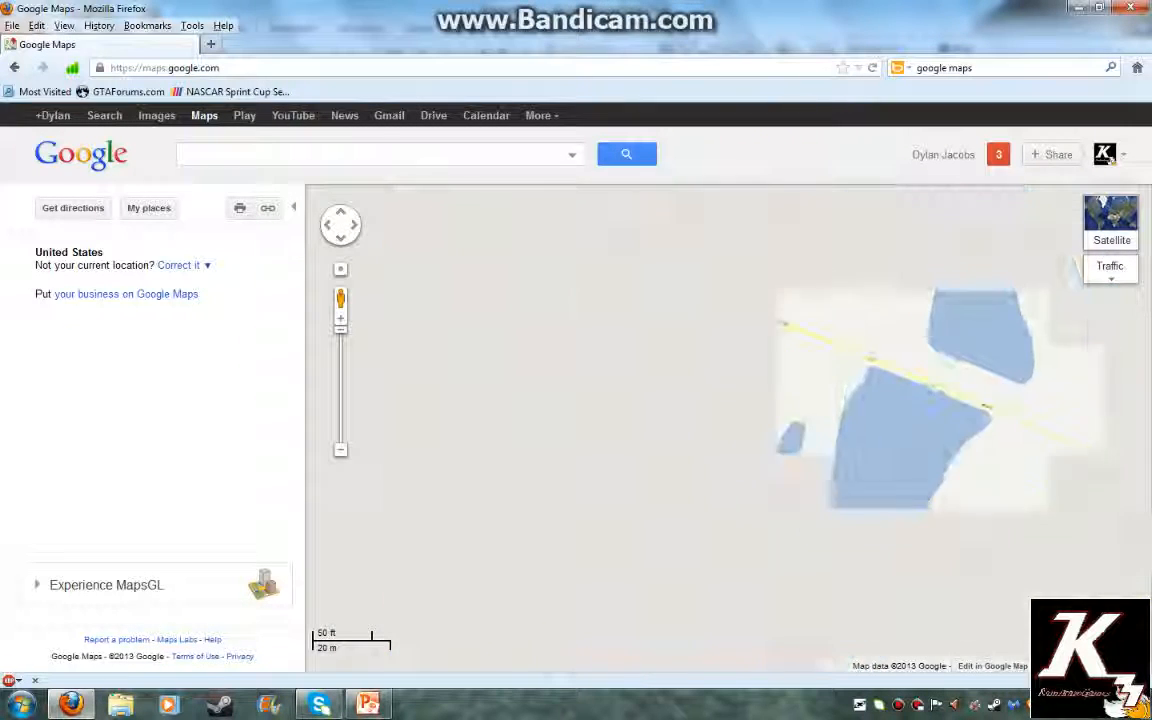
Drop into Street View on a Reeder street and face down the road
scroll(995, 366, "down", 3)
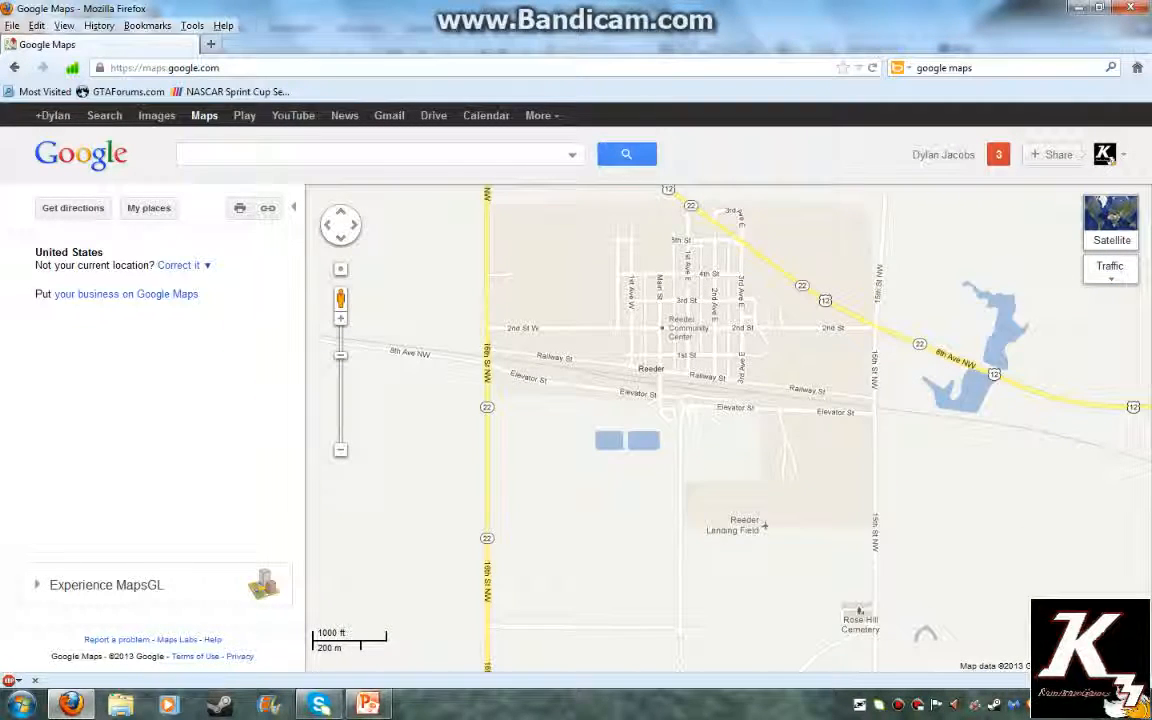
left_click_drag(995, 366, 1024, 403)
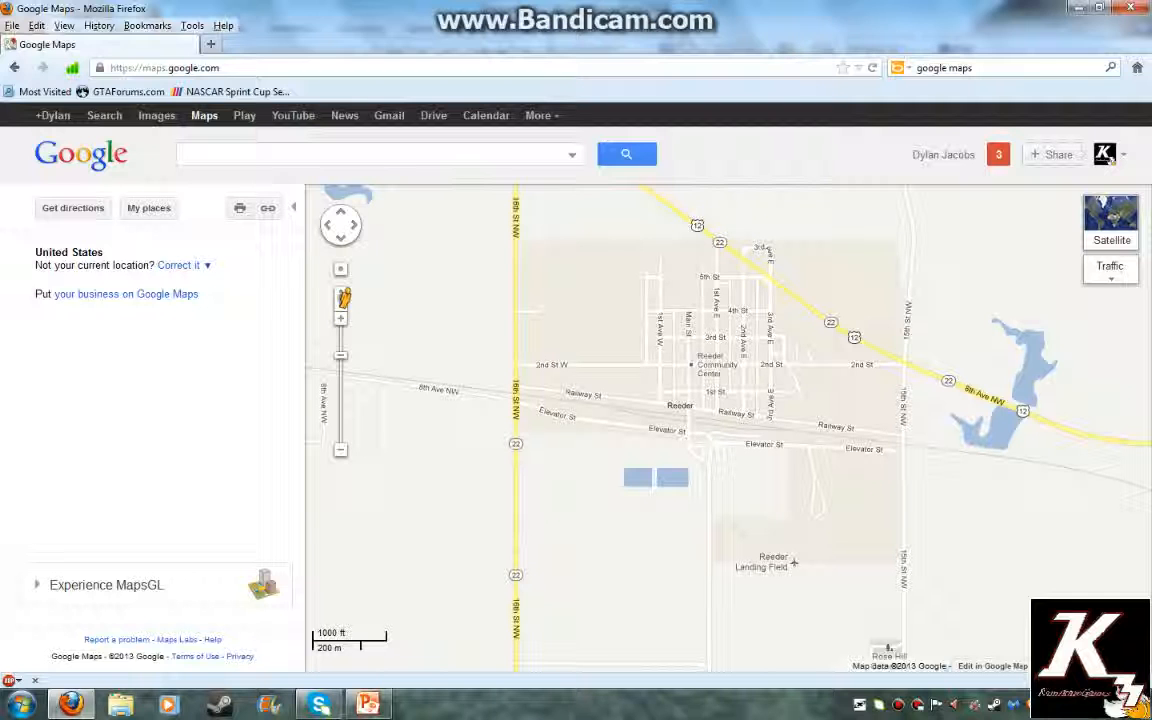
left_click_drag(344, 297, 571, 313)
left_click_drag(713, 338, 715, 340)
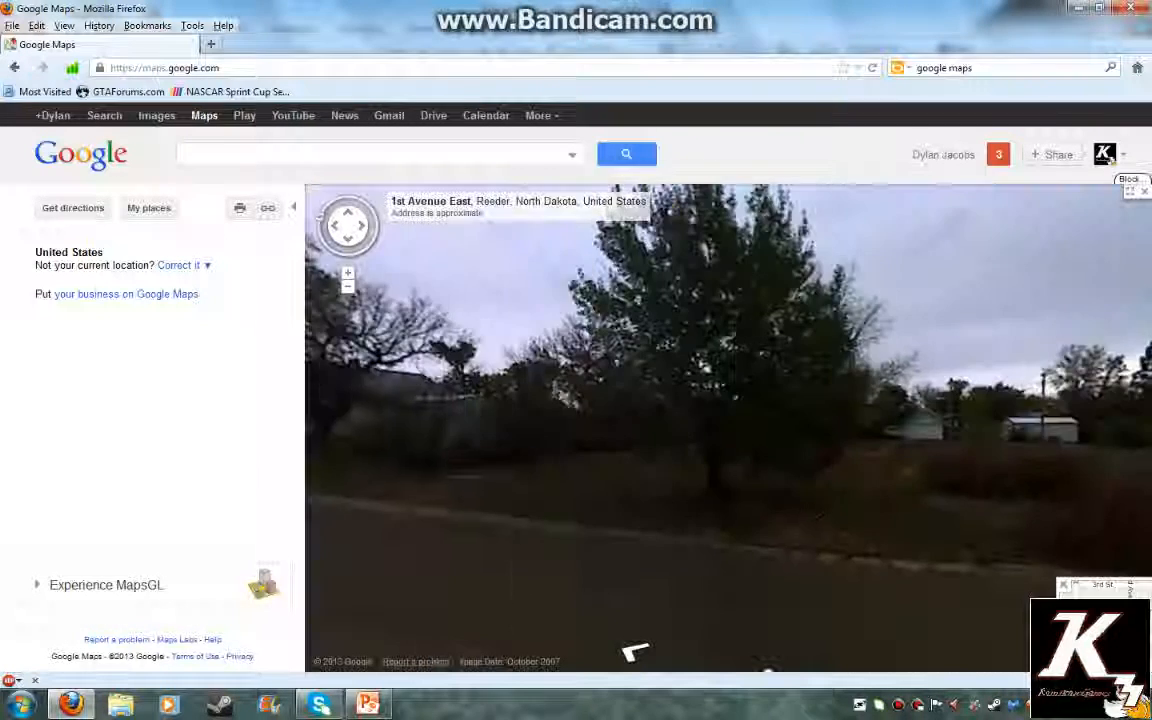
left_click_drag(432, 457, 970, 427)
Advance past the fire station to the 1st Avenue East / 2nd Street intersection and re-aim the view
left_click(706, 600)
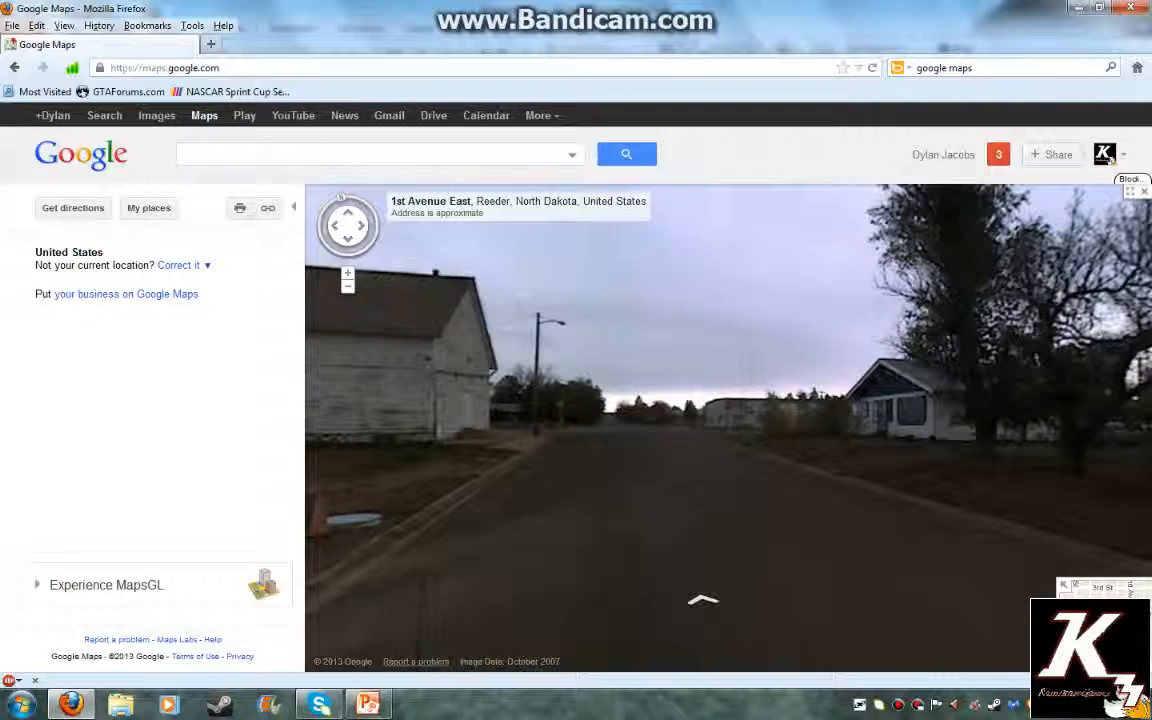
left_click(703, 600)
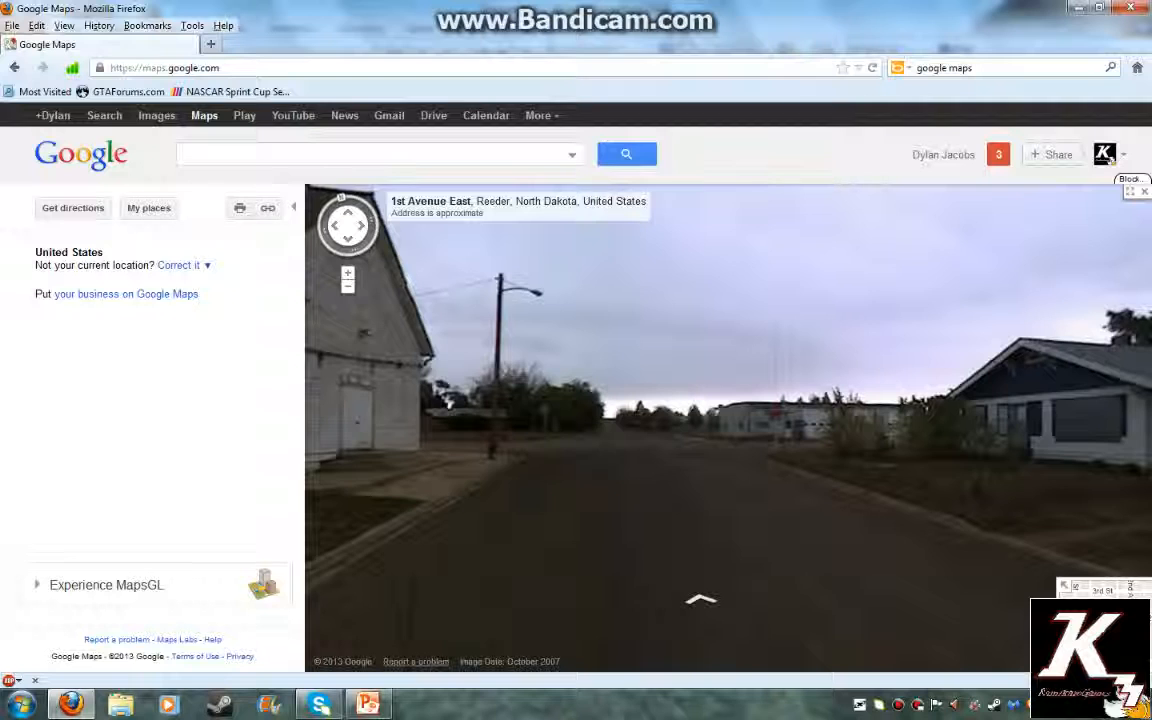
left_click(703, 600)
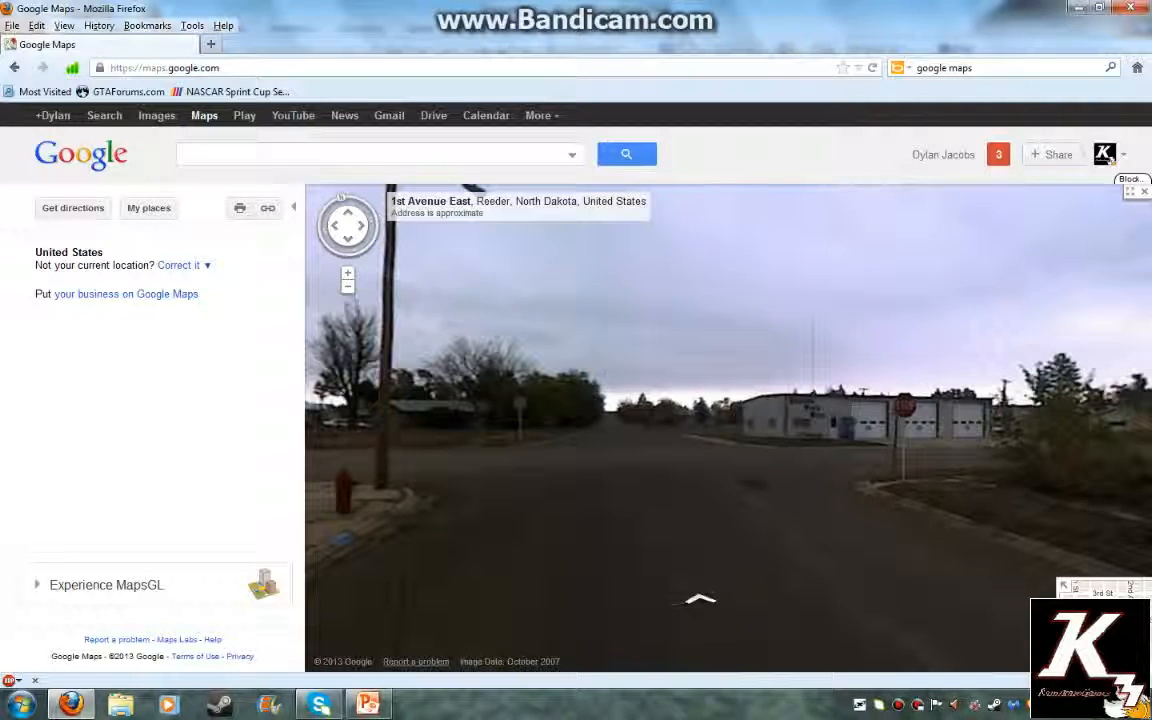
left_click(703, 600)
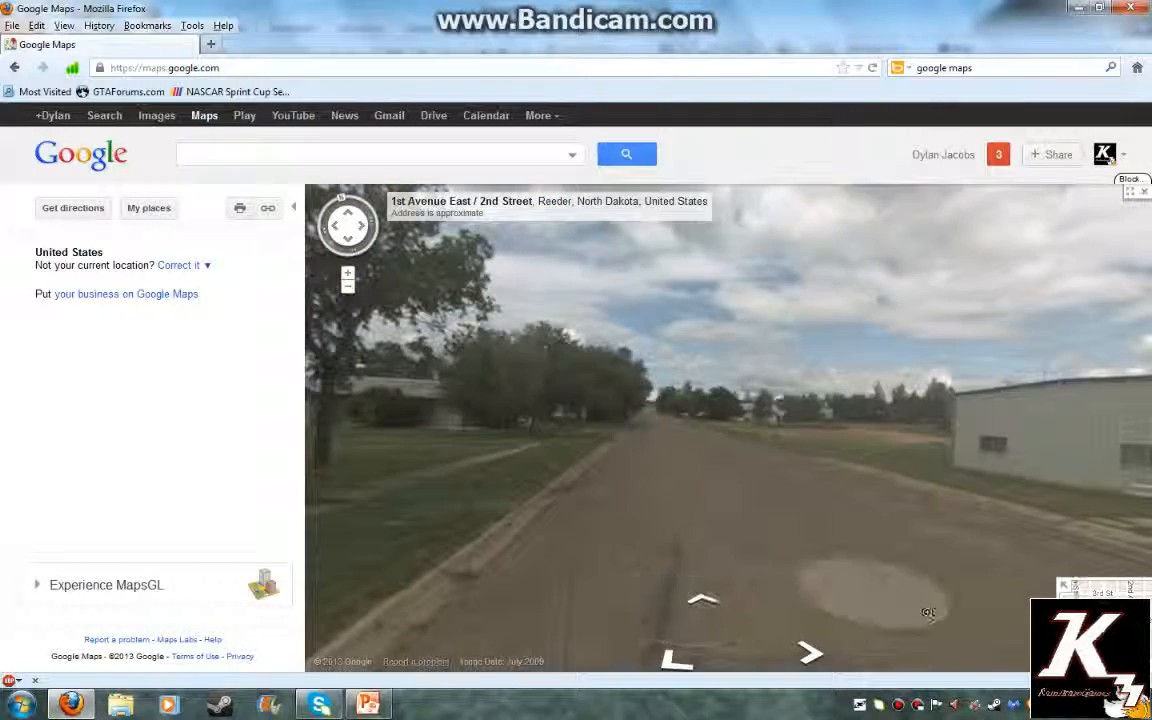
left_click_drag(928, 612, 440, 475)
left_click_drag(900, 400, 440, 440)
left_click_drag(1005, 335, 465, 328)
left_click_drag(805, 350, 578, 437)
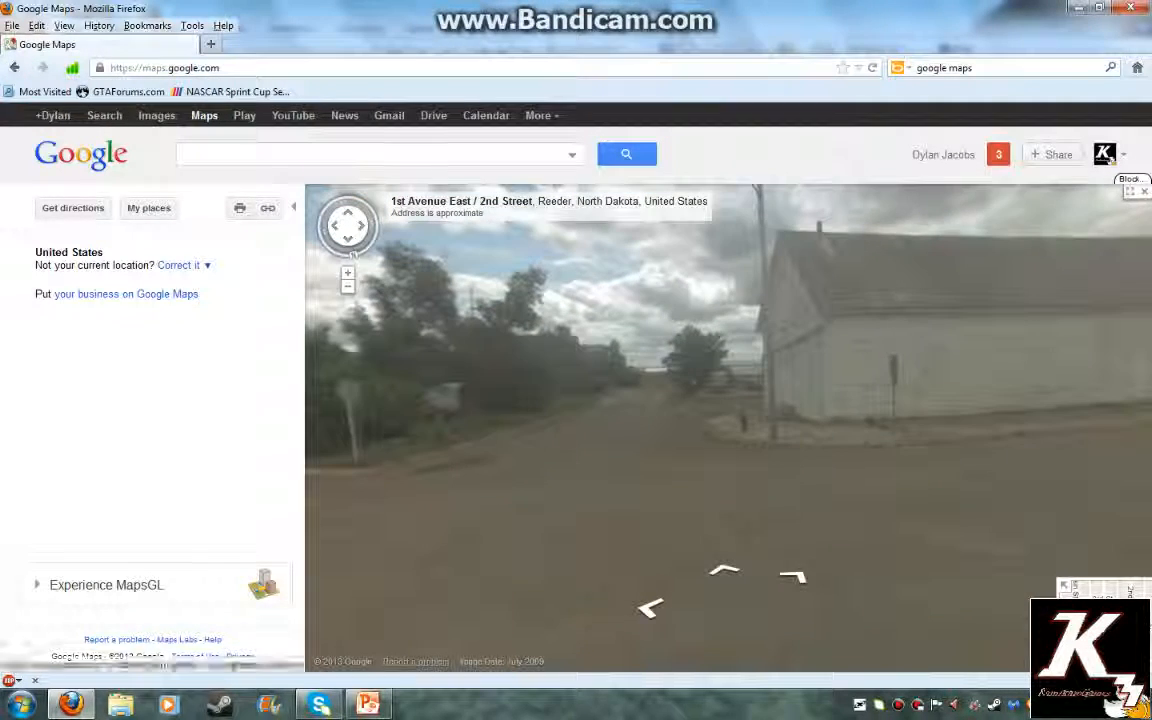
Show the intersection view full screen, tilt slightly down, then switch to the blank PowerPoint slide
left_click(1130, 191)
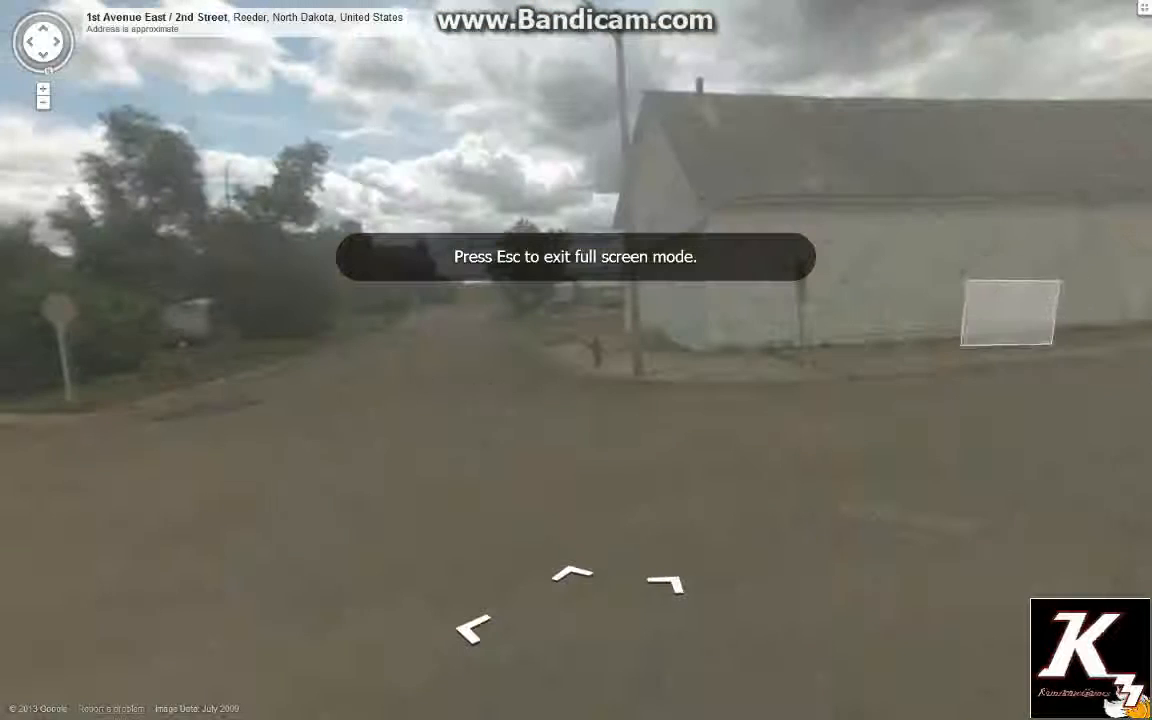
left_click_drag(877, 399, 877, 384)
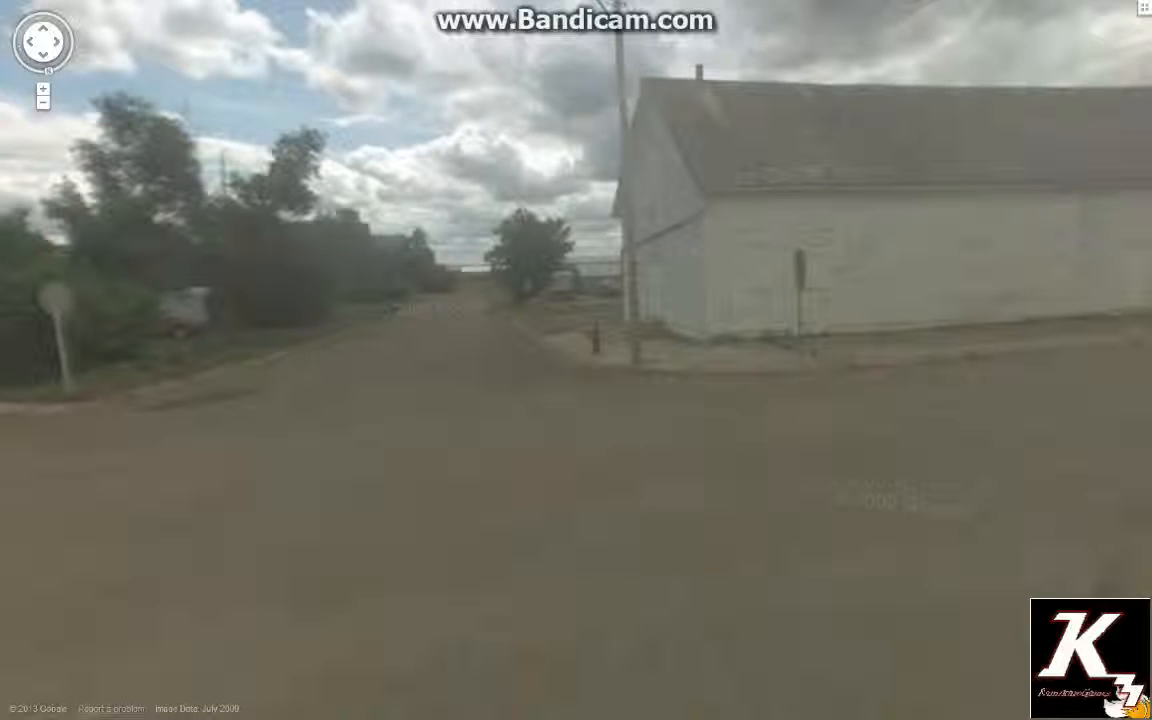
key("Escape")
left_click(368, 705)
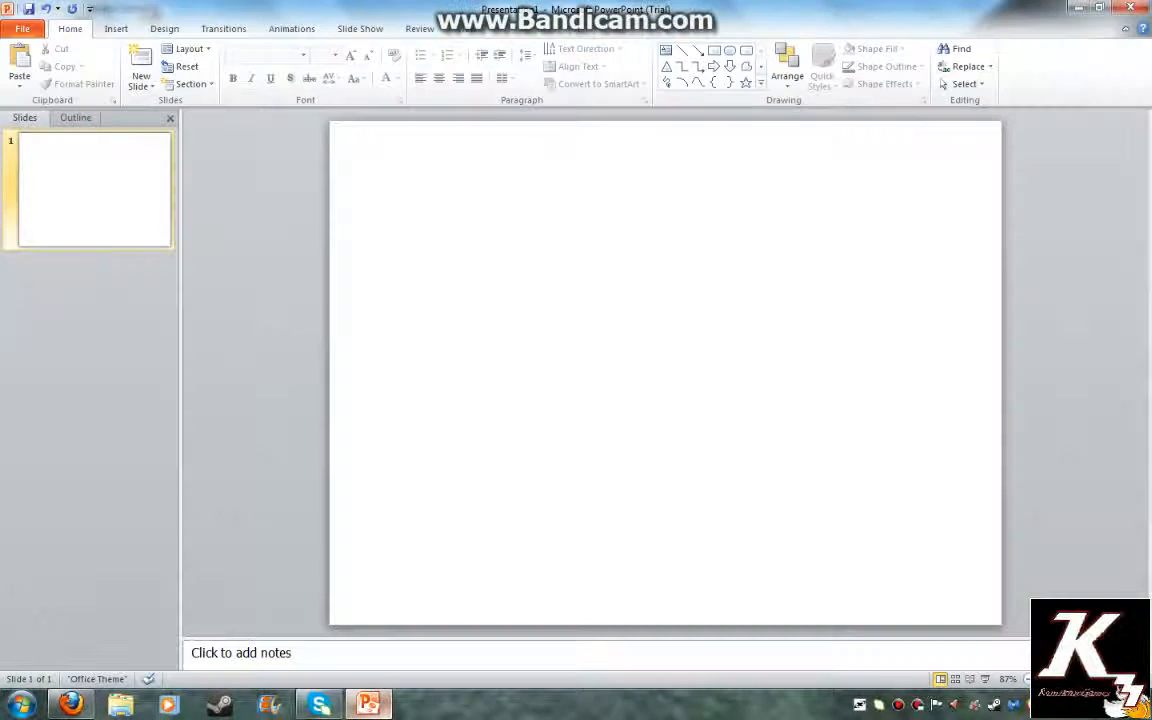
Paste the street-scene picture onto the slide at 4" height and move it toward the centre
right_click(529, 412)
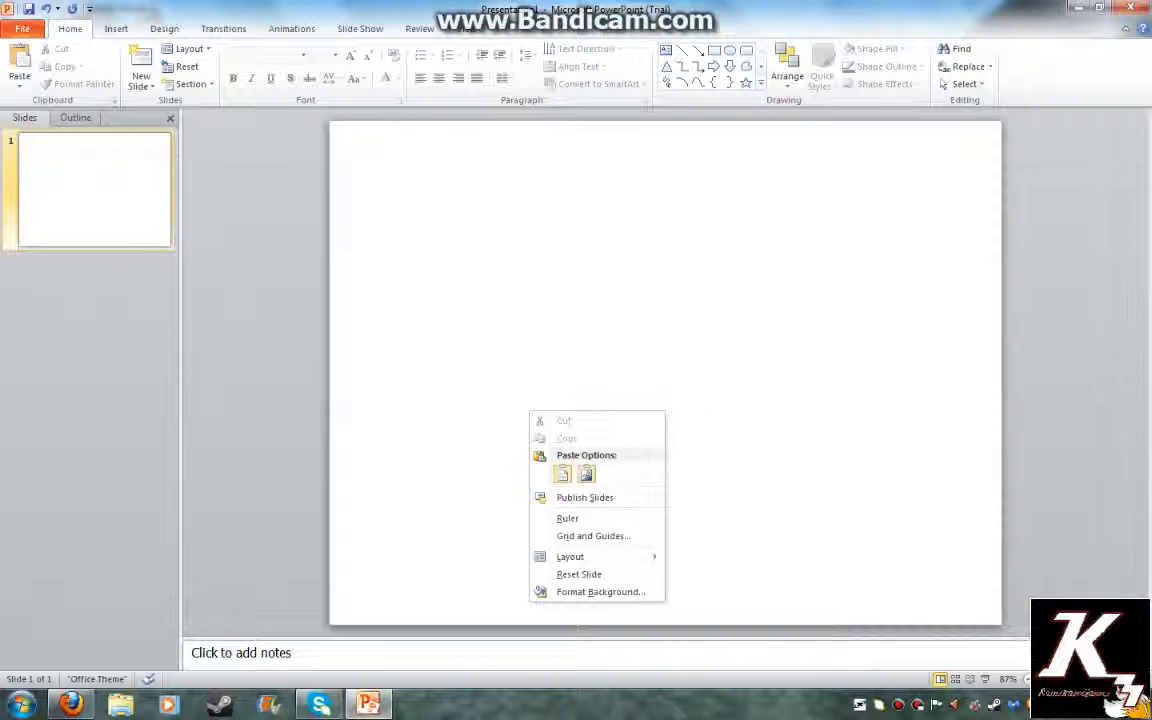
left_click(563, 474)
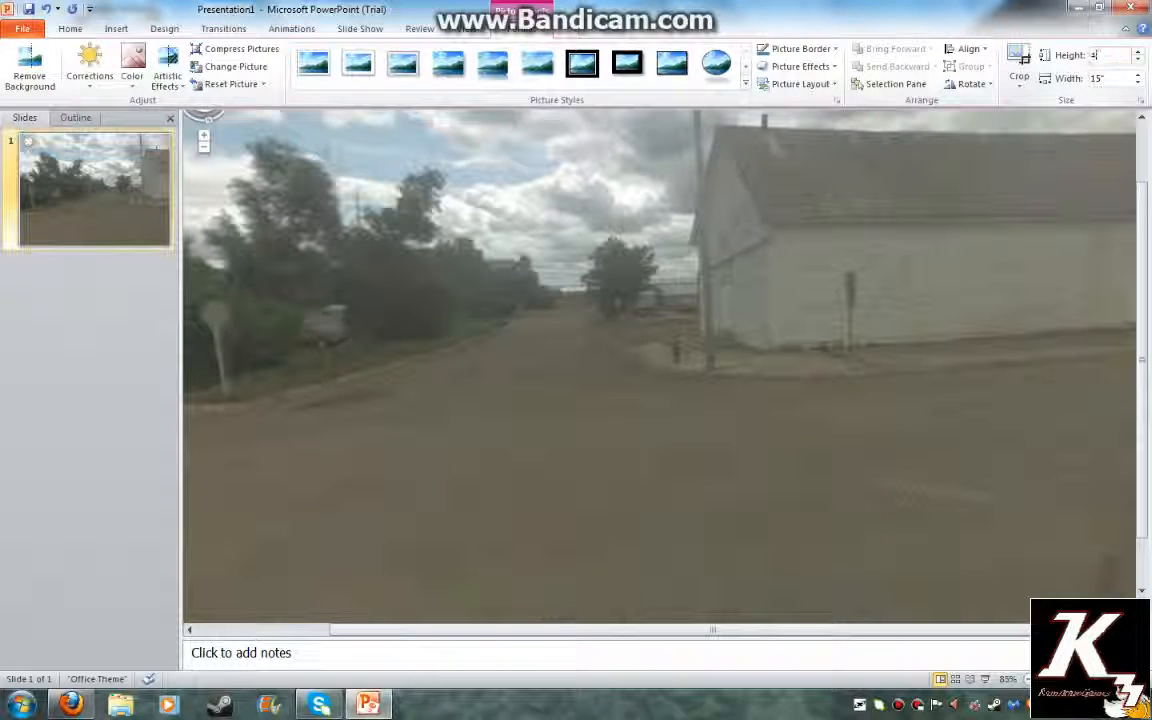
key("Return")
left_click_drag(337, 160, 468, 350)
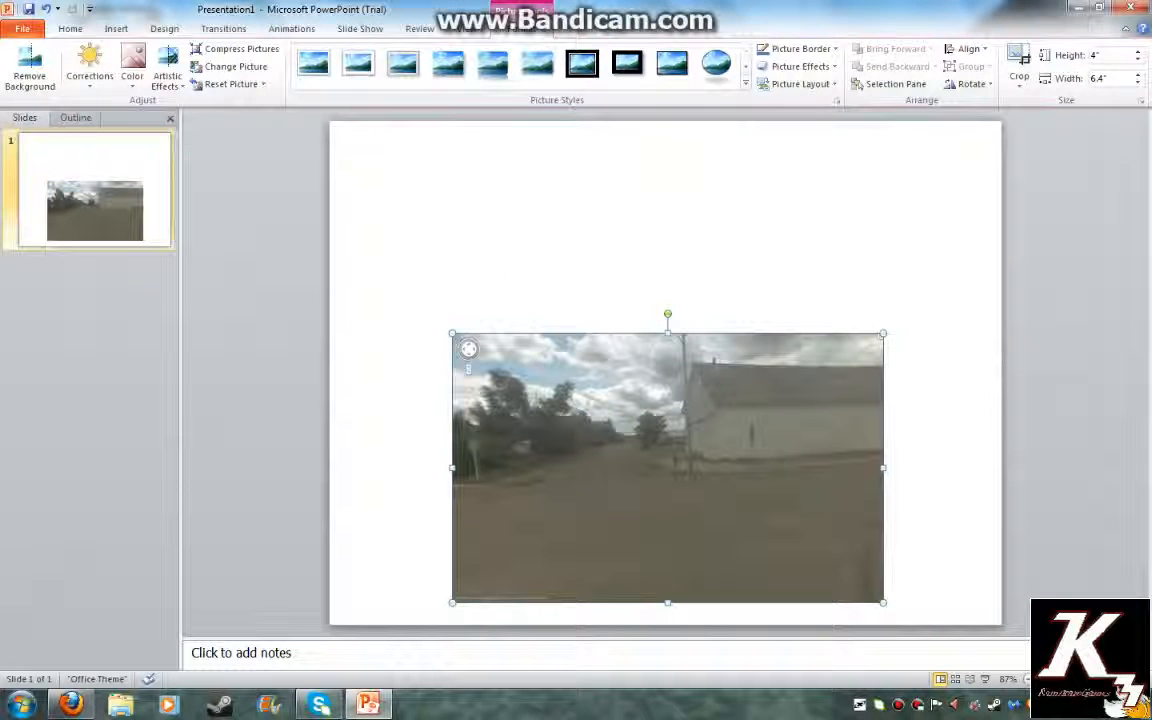
Crop off the picture's top-left and bottom-right edges
left_click(1019, 58)
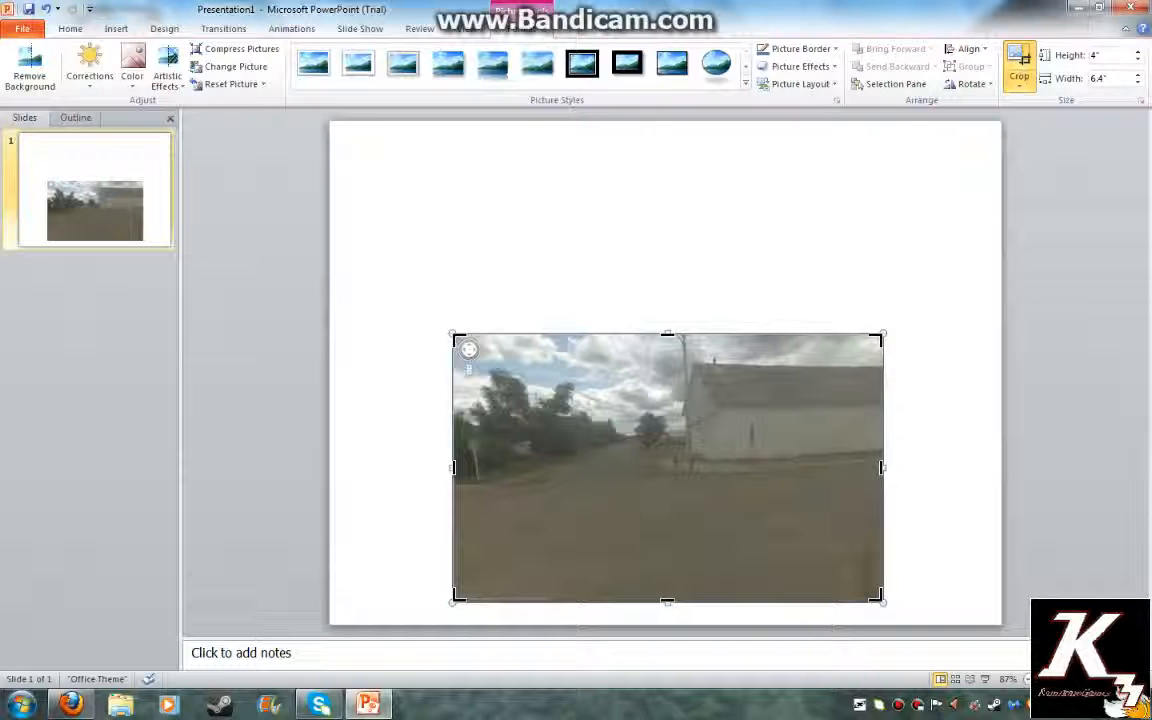
left_click_drag(456, 339, 491, 356)
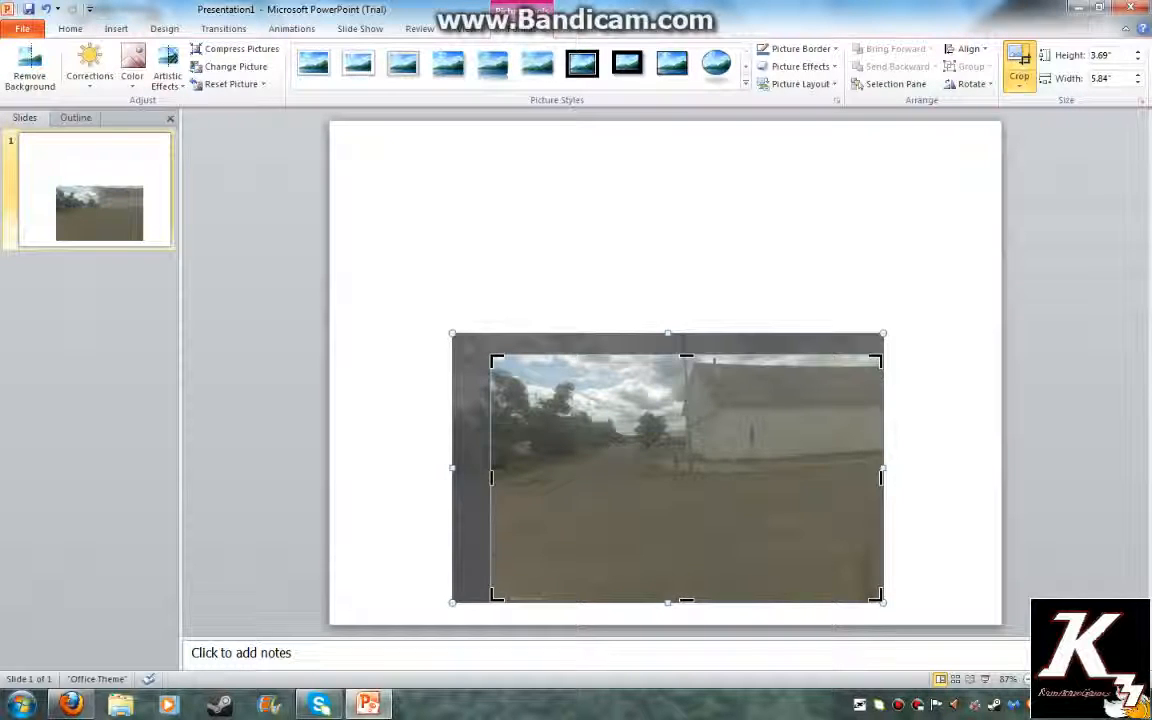
left_click_drag(879, 598, 835, 553)
left_click(925, 500)
Stretch the cropped picture to fill the whole slide at 10" by 7.48"
left_click_drag(700, 450, 540, 219)
left_click_drag(667, 321, 995, 510)
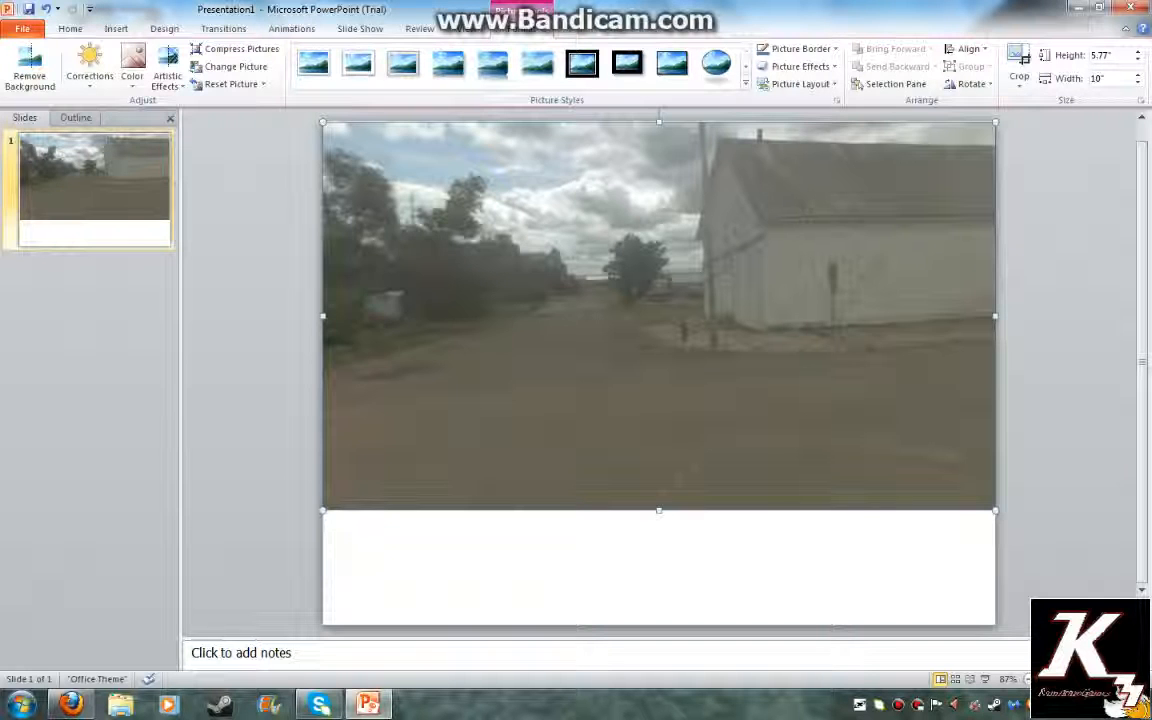
left_click_drag(659, 510, 659, 625)
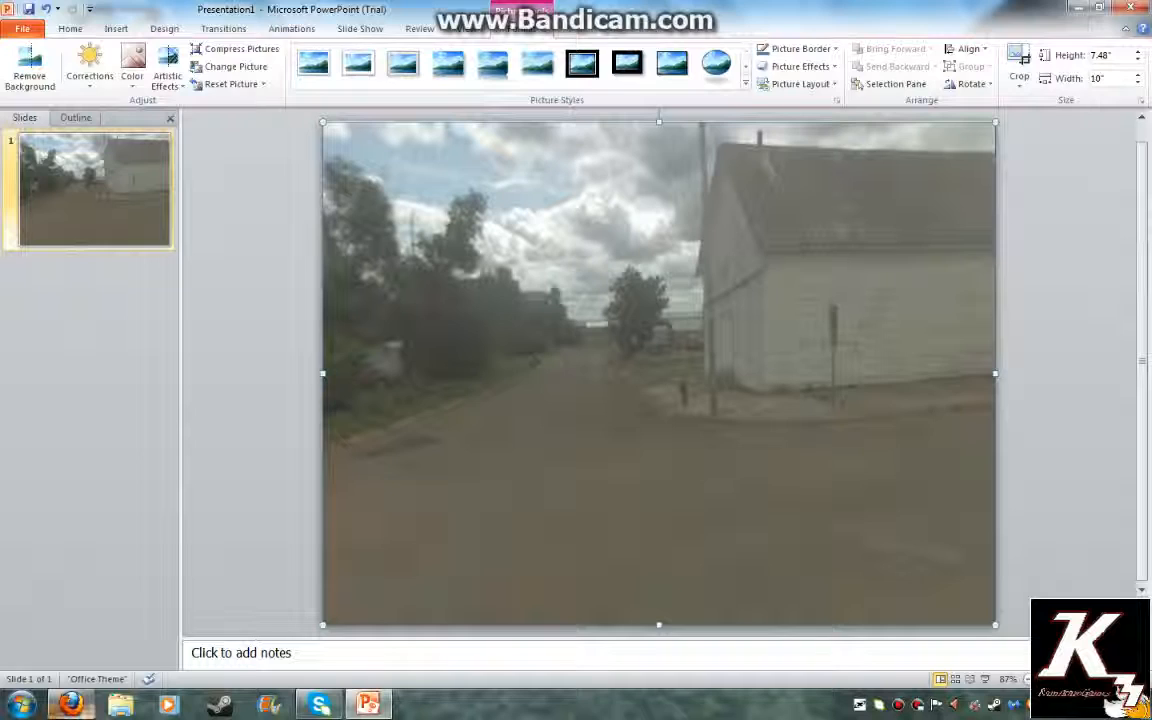
left_click(71, 704)
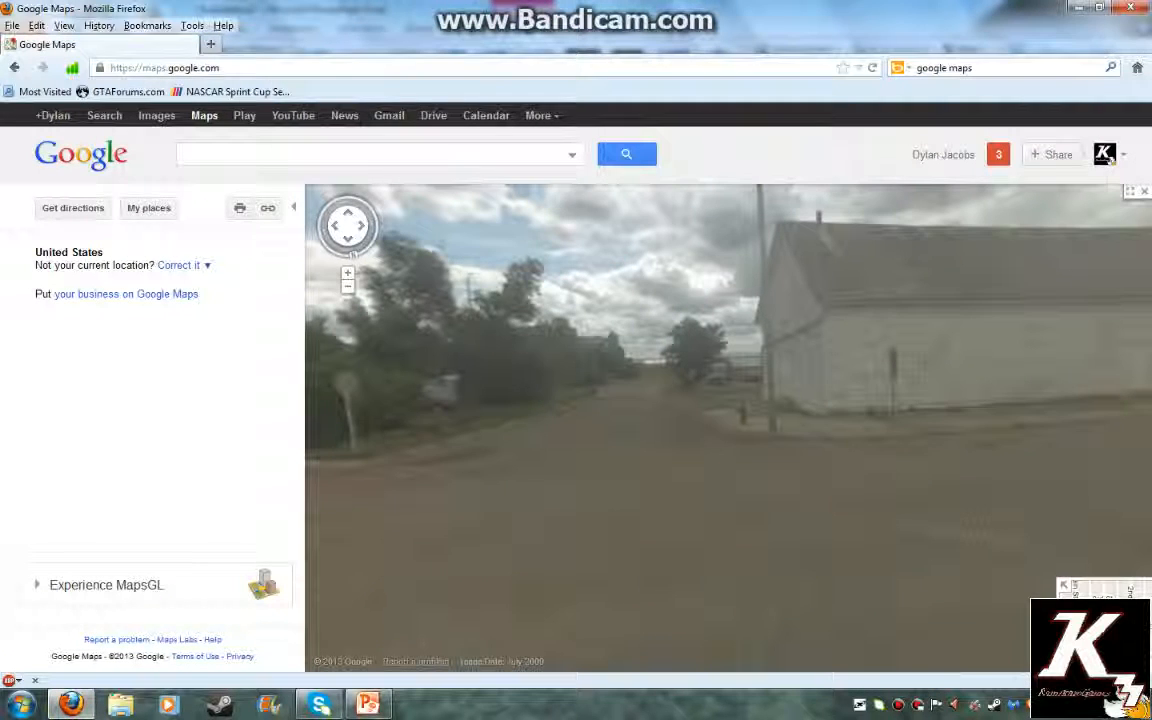
Search Bing Images for 'chevelle' and browse the results
left_click(14, 67)
left_click(145, 118)
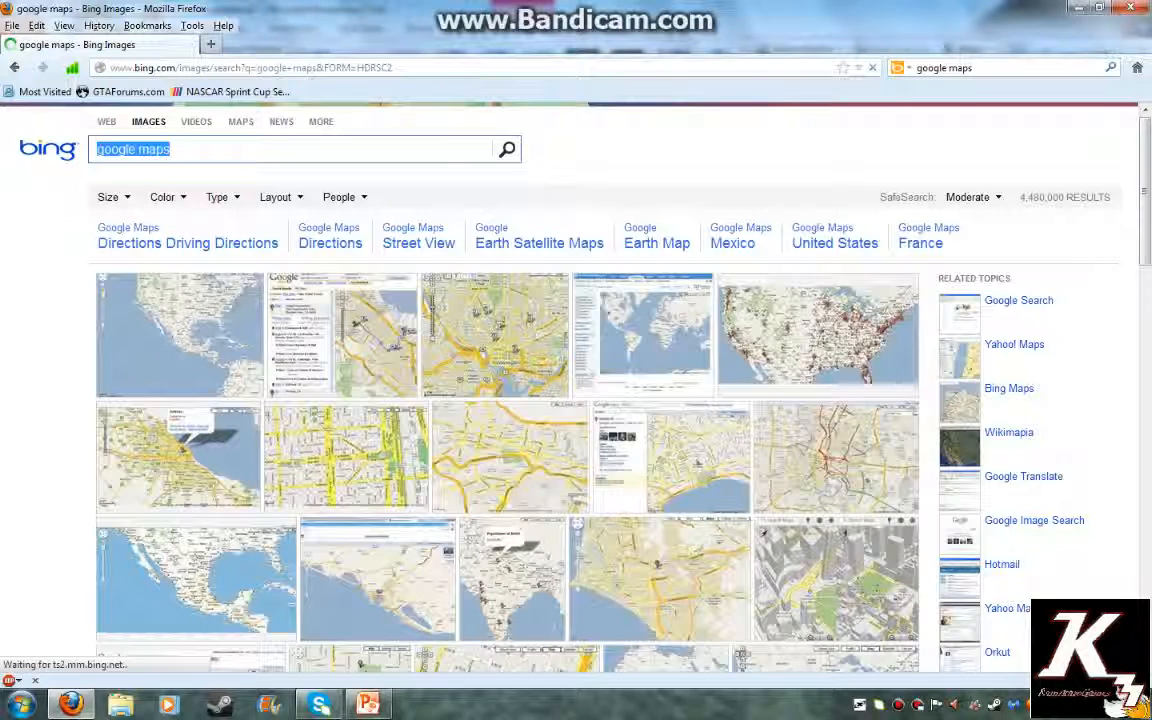
type("c")
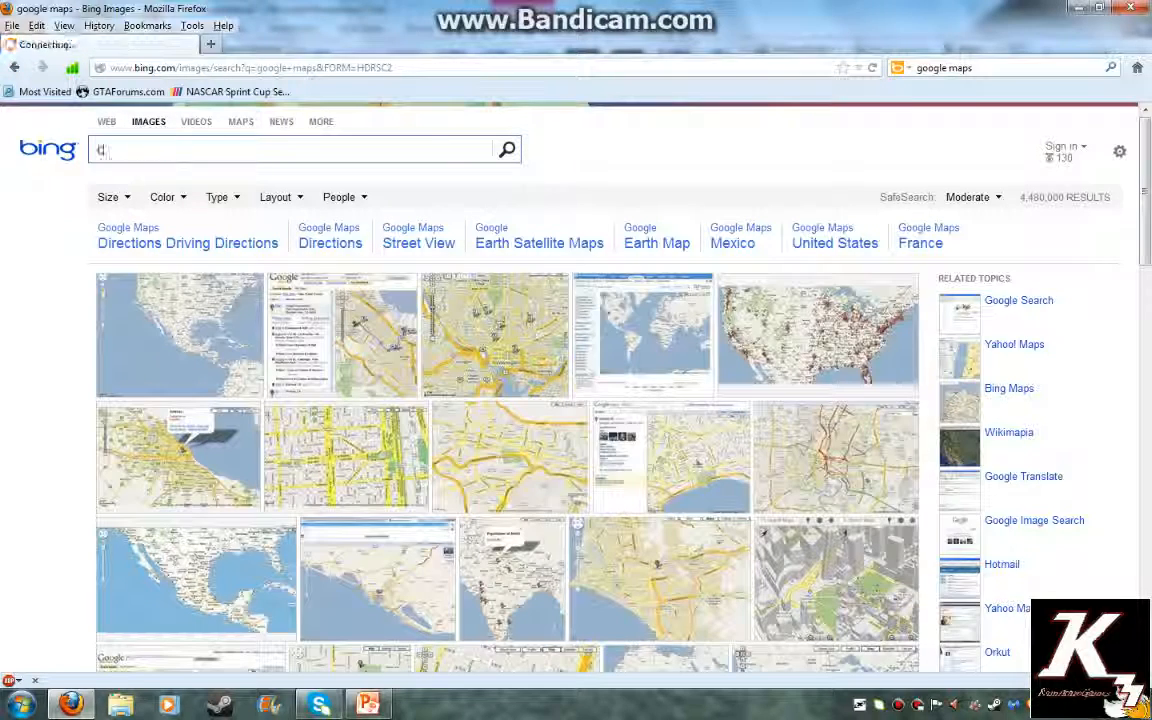
type("hevelle")
key("Return")
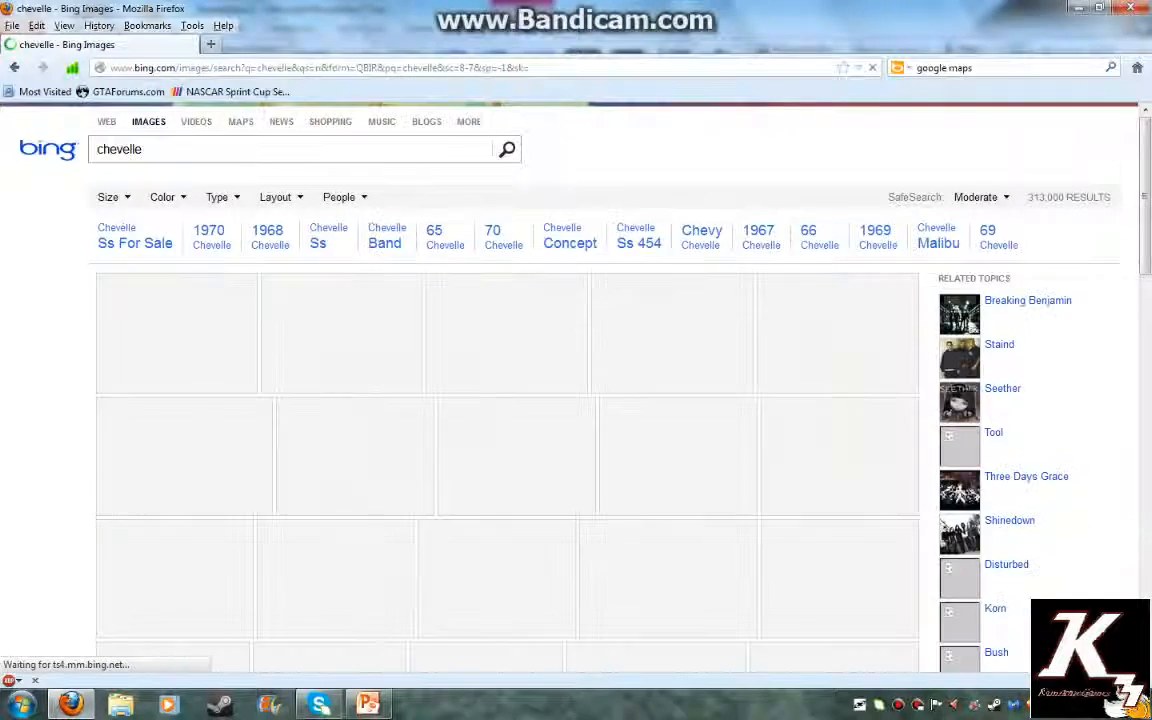
scroll(627, 427, "down", 5)
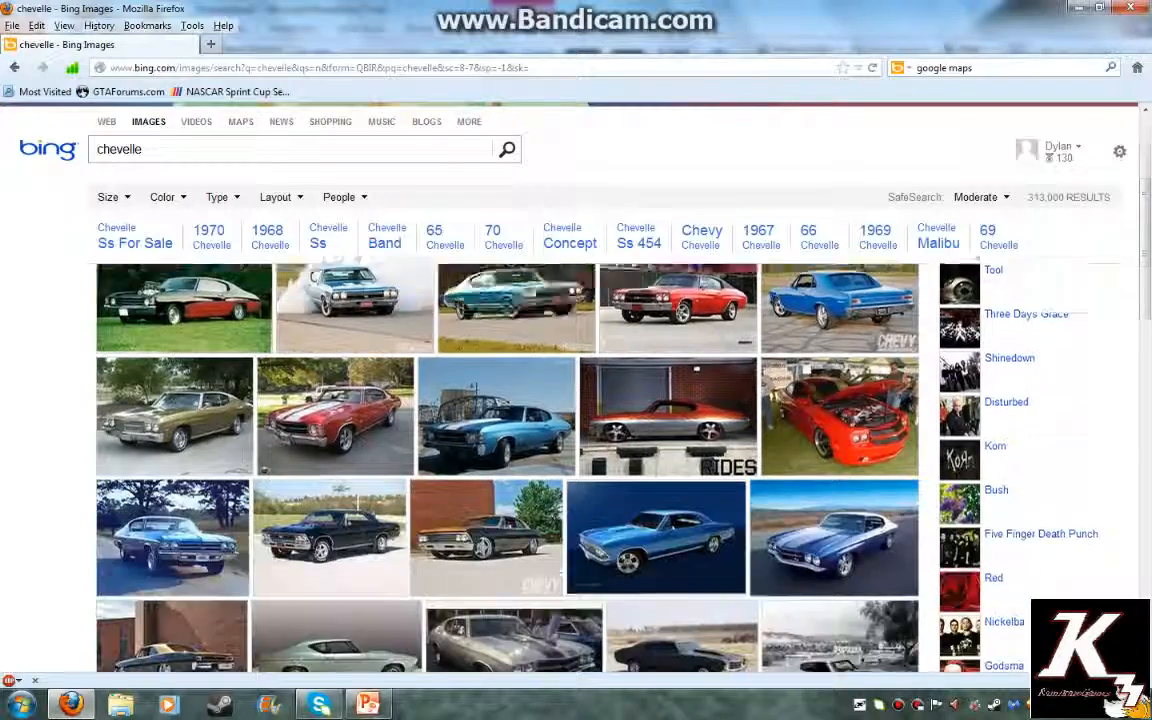
scroll(640, 450, "down", 3)
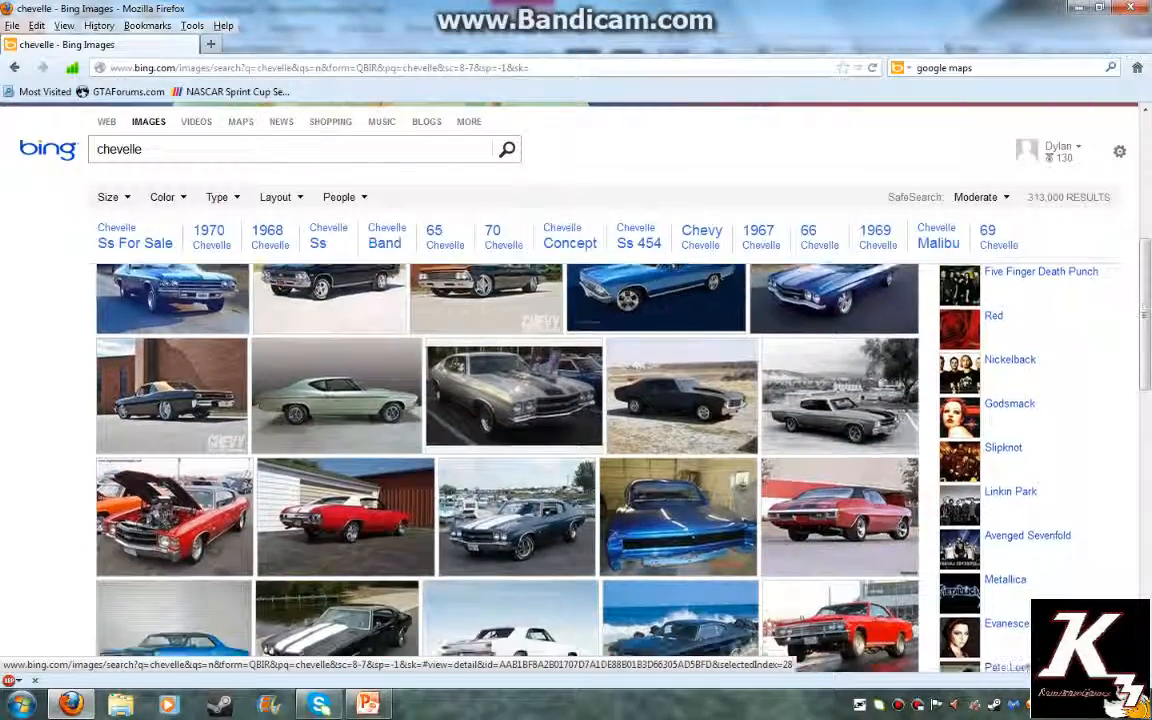
scroll(840, 460, "down", 8)
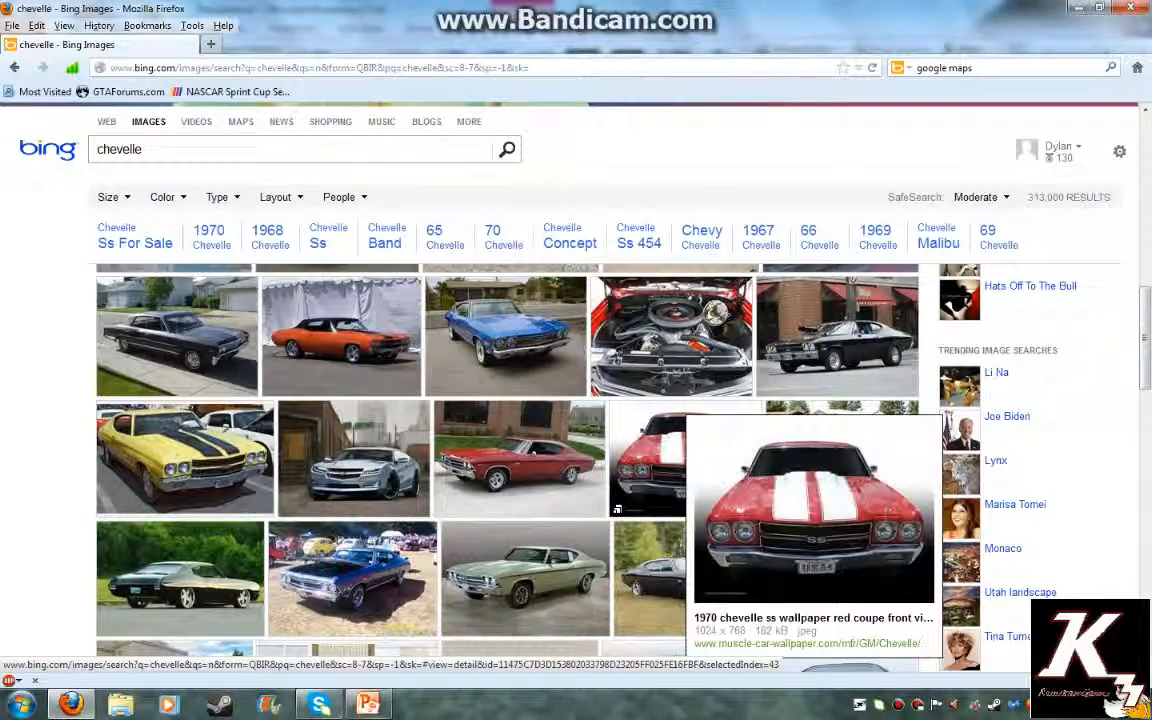
Open the red 1970 Chevelle SS front-view picture and copy it
left_click(700, 470)
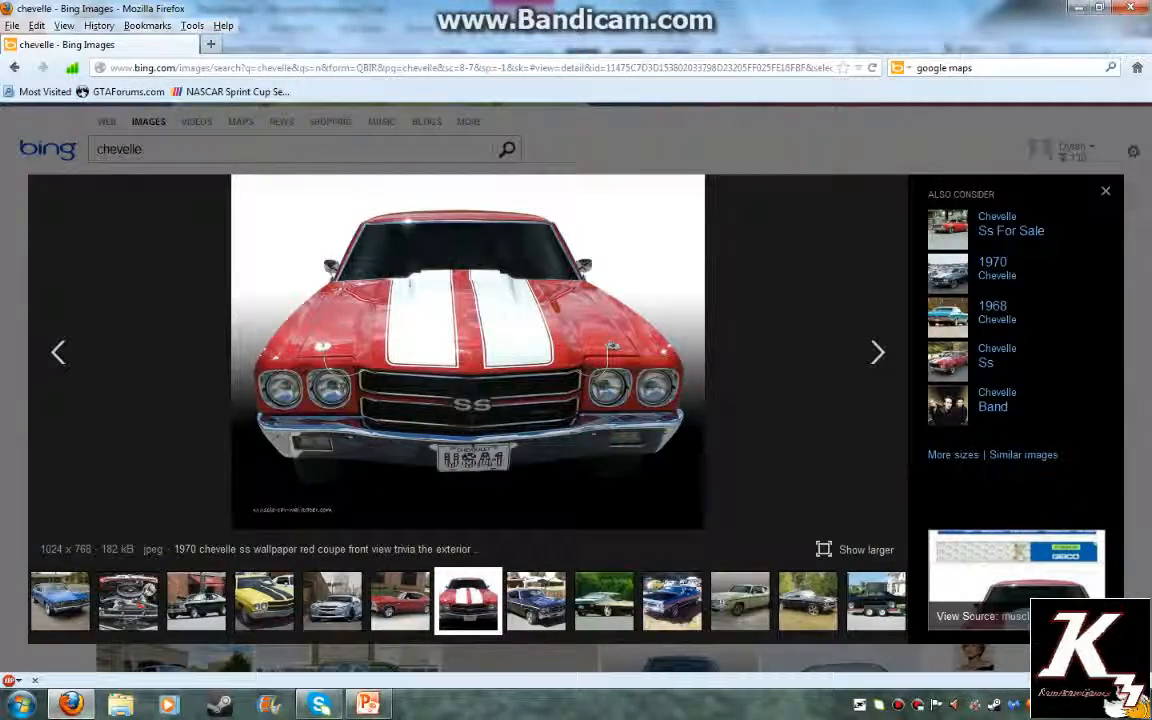
right_click(470, 338)
left_click(524, 366)
left_click(368, 704)
right_click(272, 276)
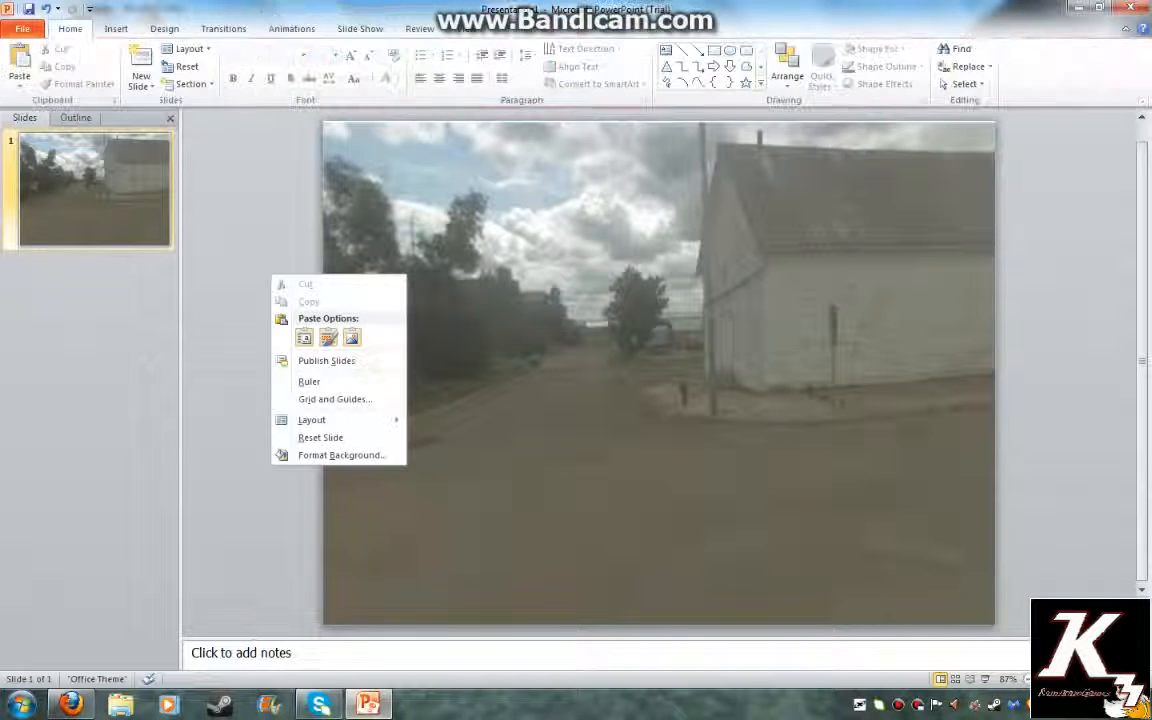
Paste the red Chevelle onto the street slide and give it a Zoom entrance animation
left_click(304, 337)
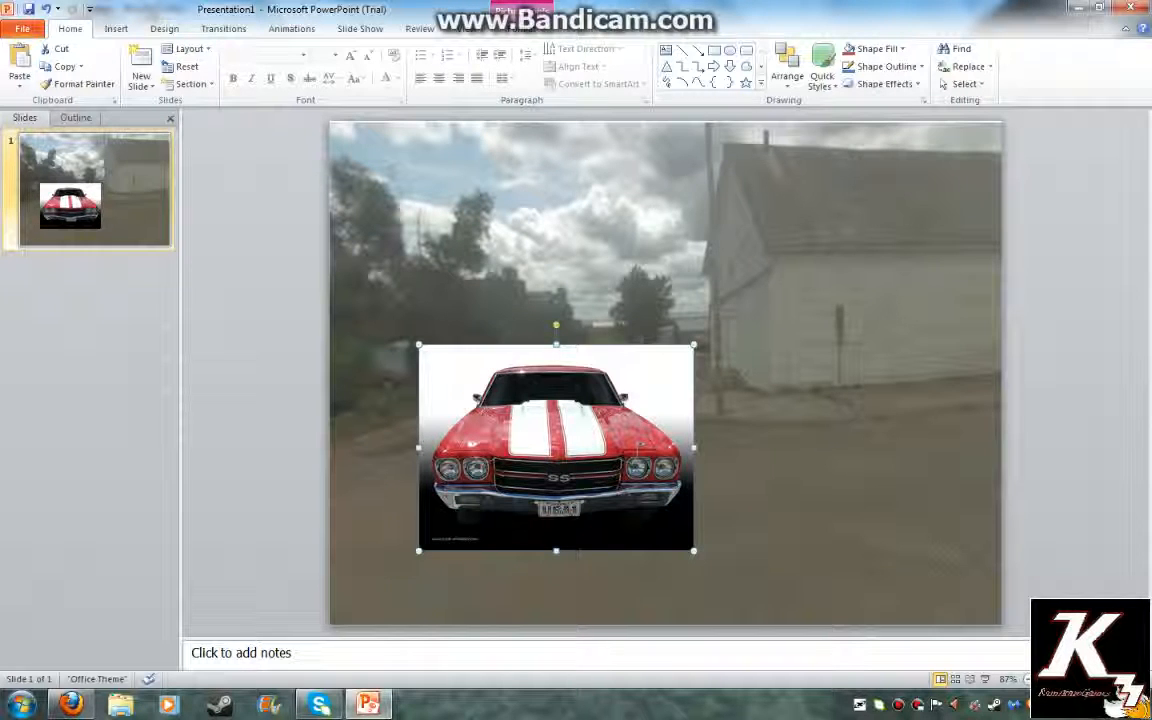
left_click(291, 28)
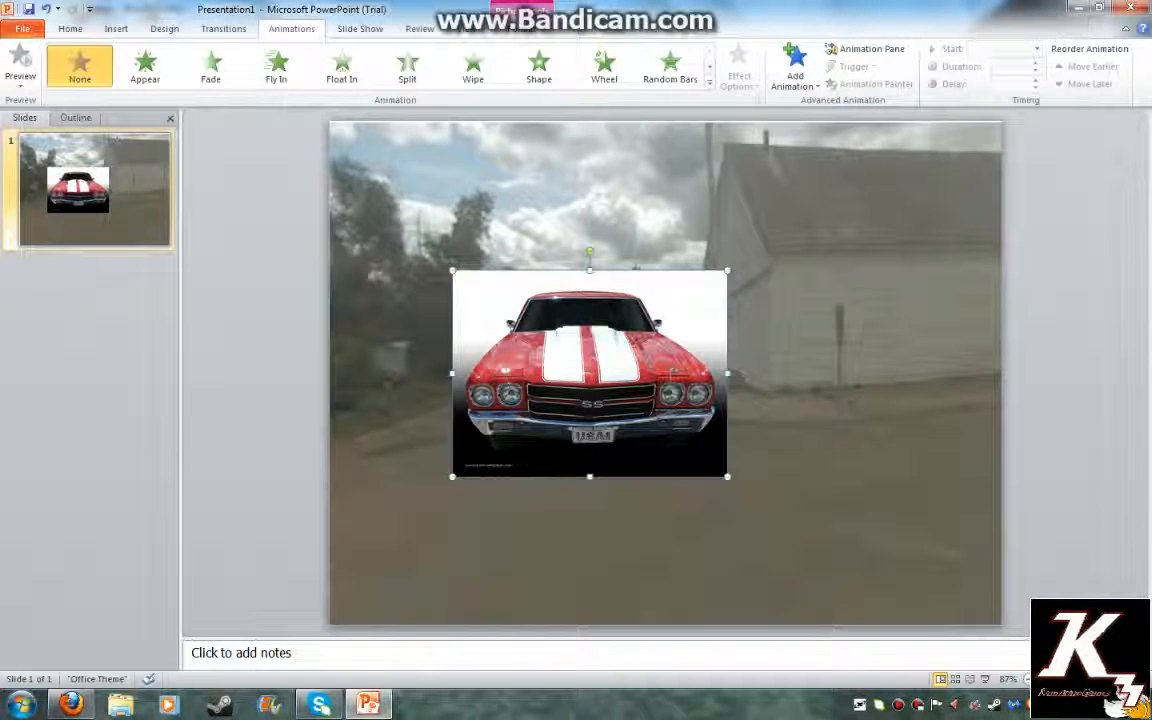
left_click(709, 84)
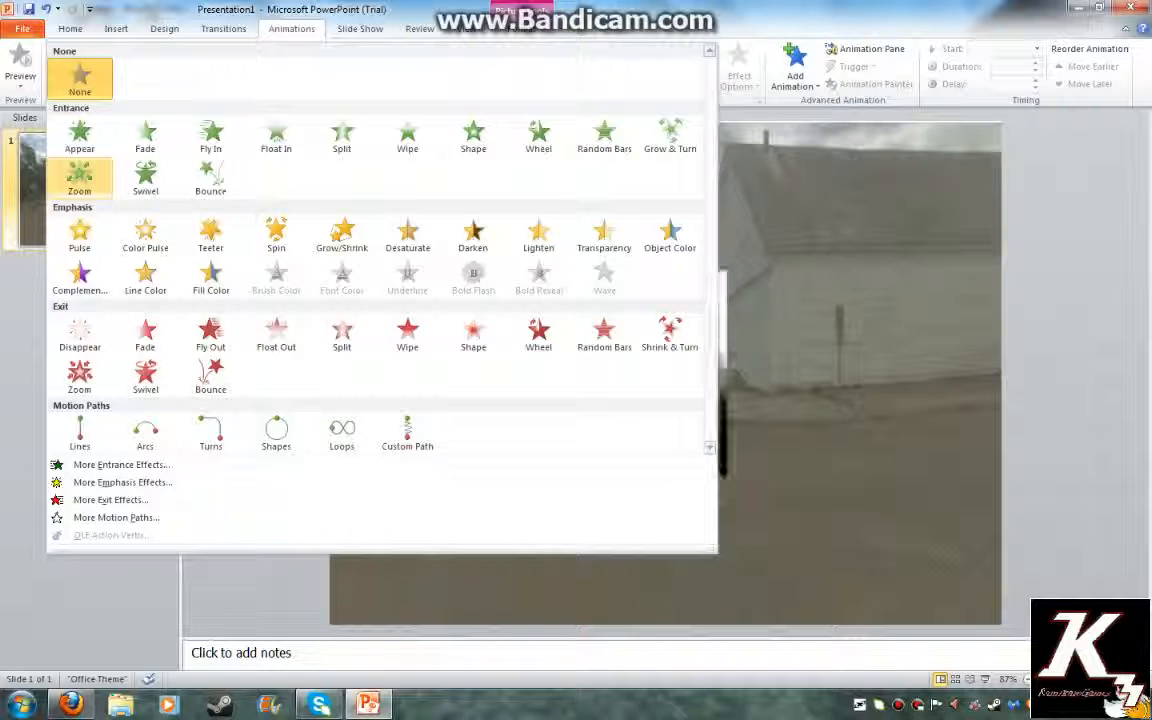
left_click(79, 180)
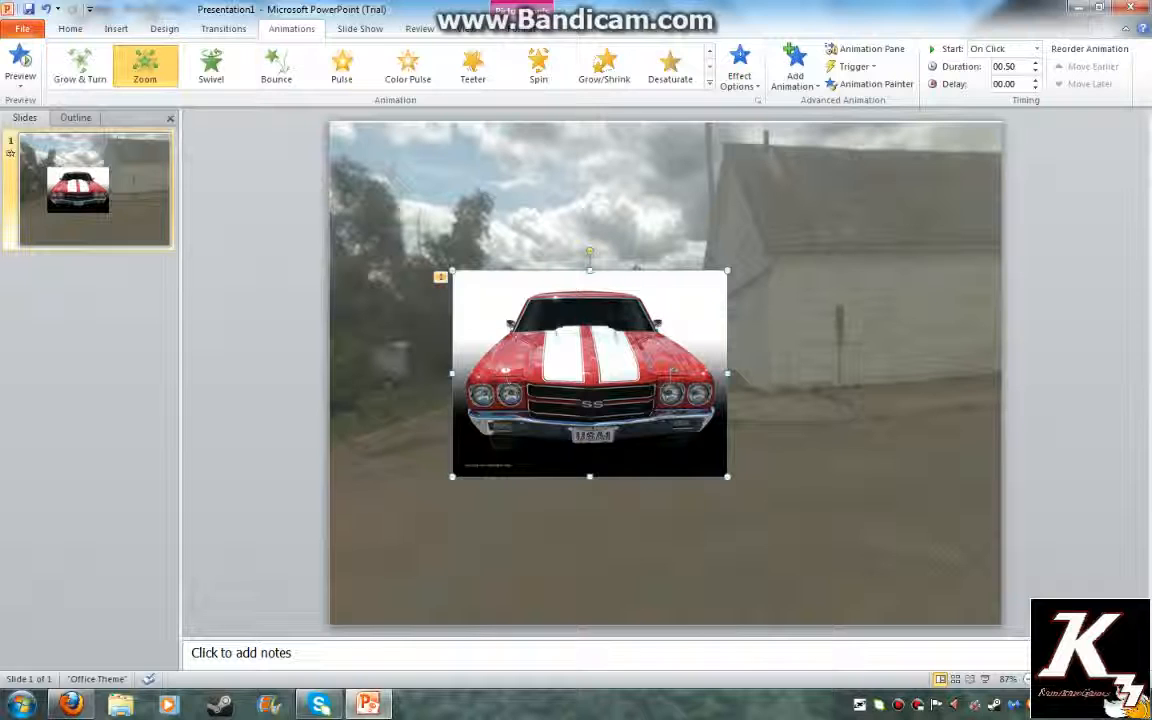
Shrink the car picture and place it at the slide's right edge
left_click_drag(728, 270, 681, 305)
left_click_drag(606, 382, 1124, 363)
left_click_drag(1020, 360, 1040, 432)
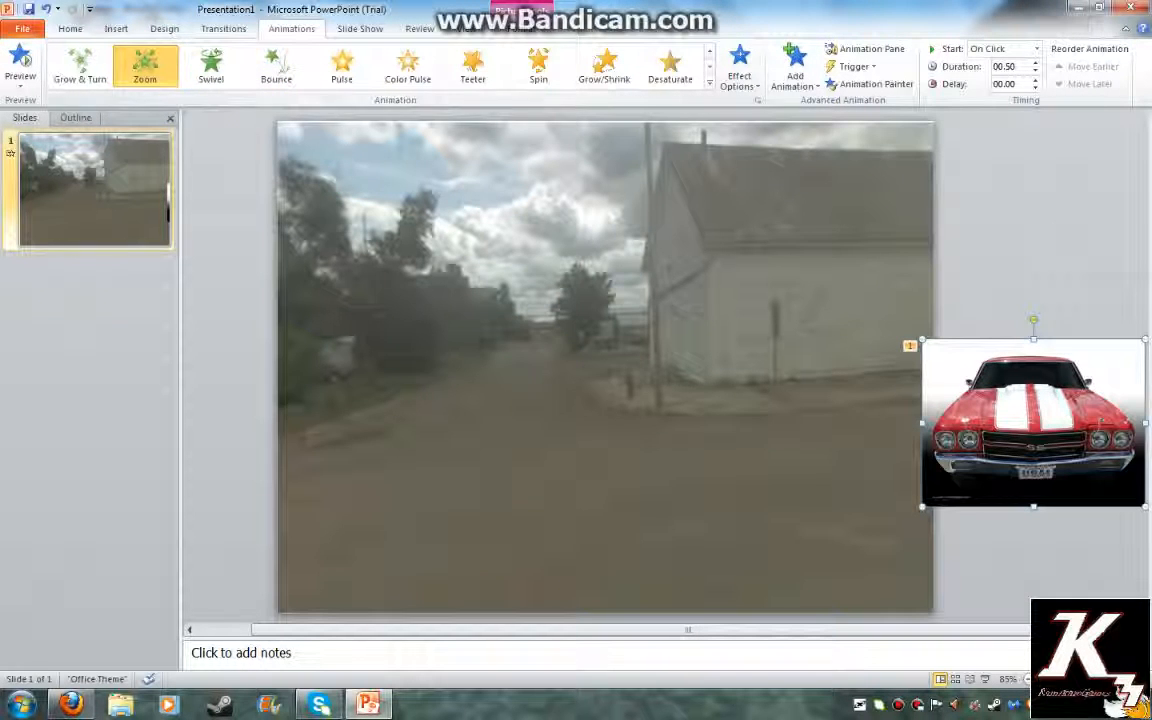
Draw a Custom Path motion animation for the car along the road
left_click(709, 82)
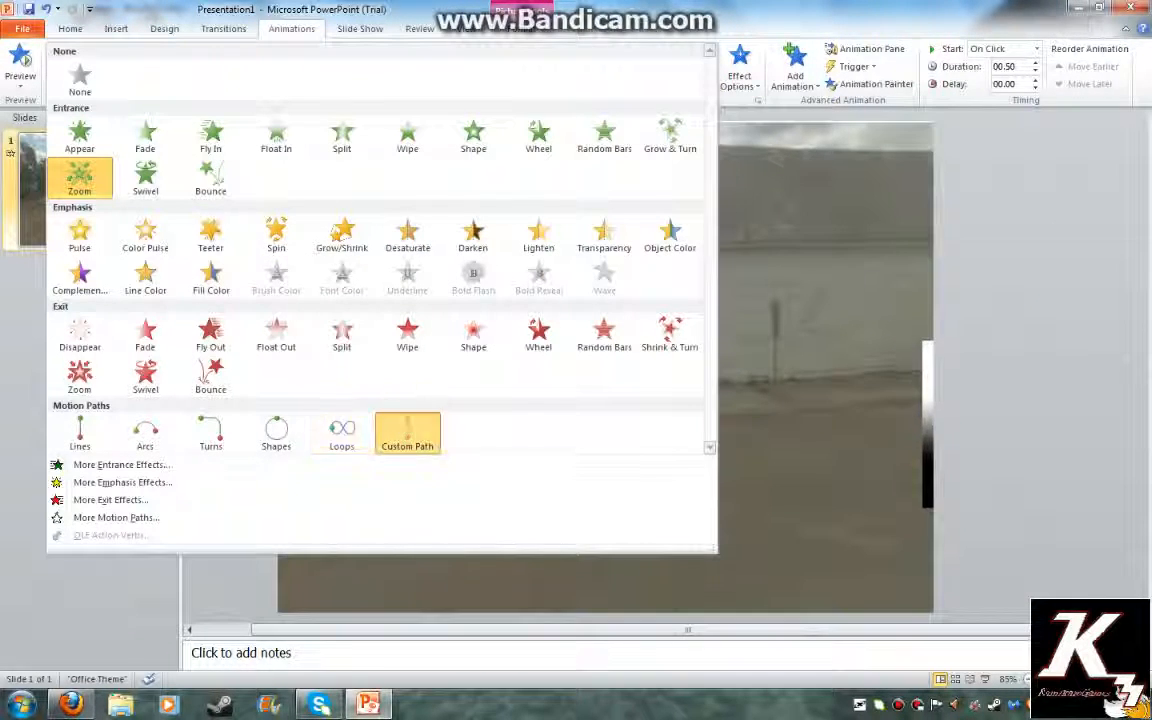
left_click(406, 442)
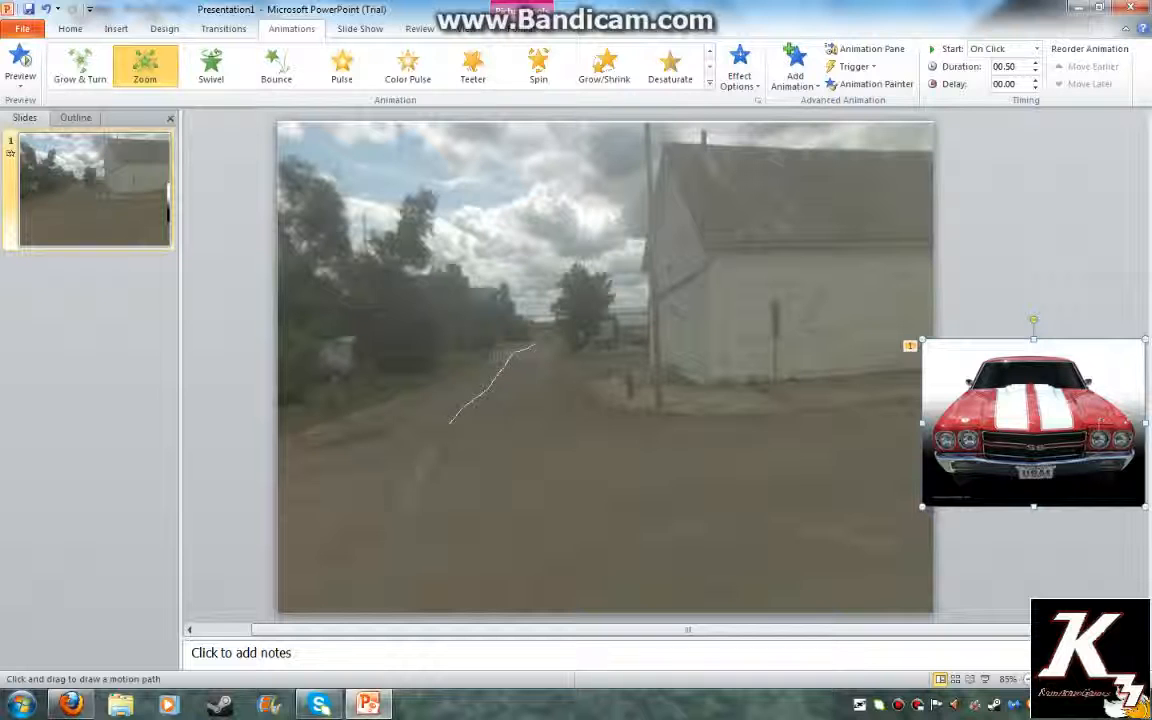
key("Escape")
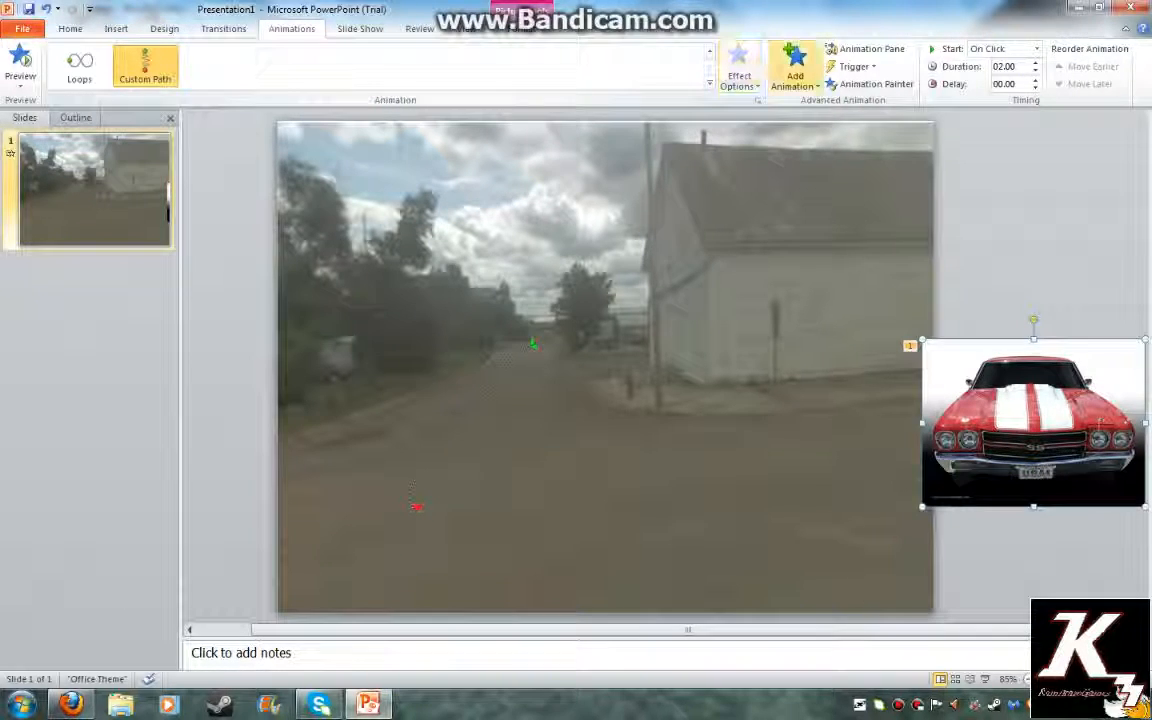
left_click(840, 48)
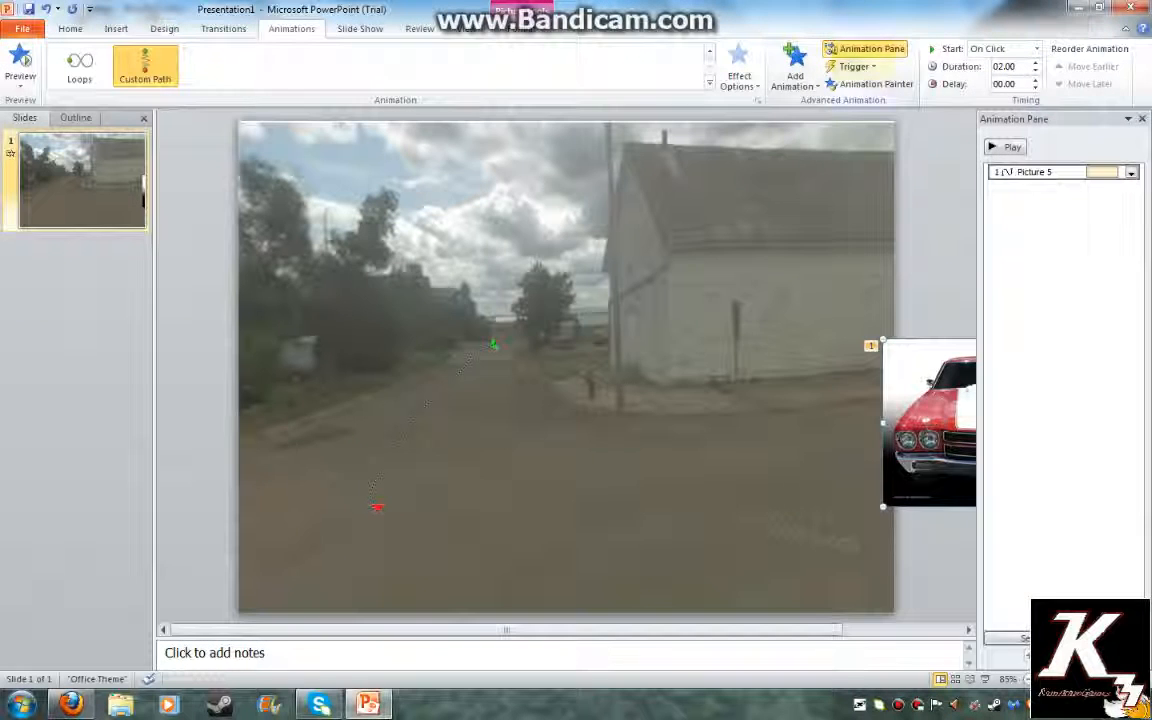
left_click(795, 70)
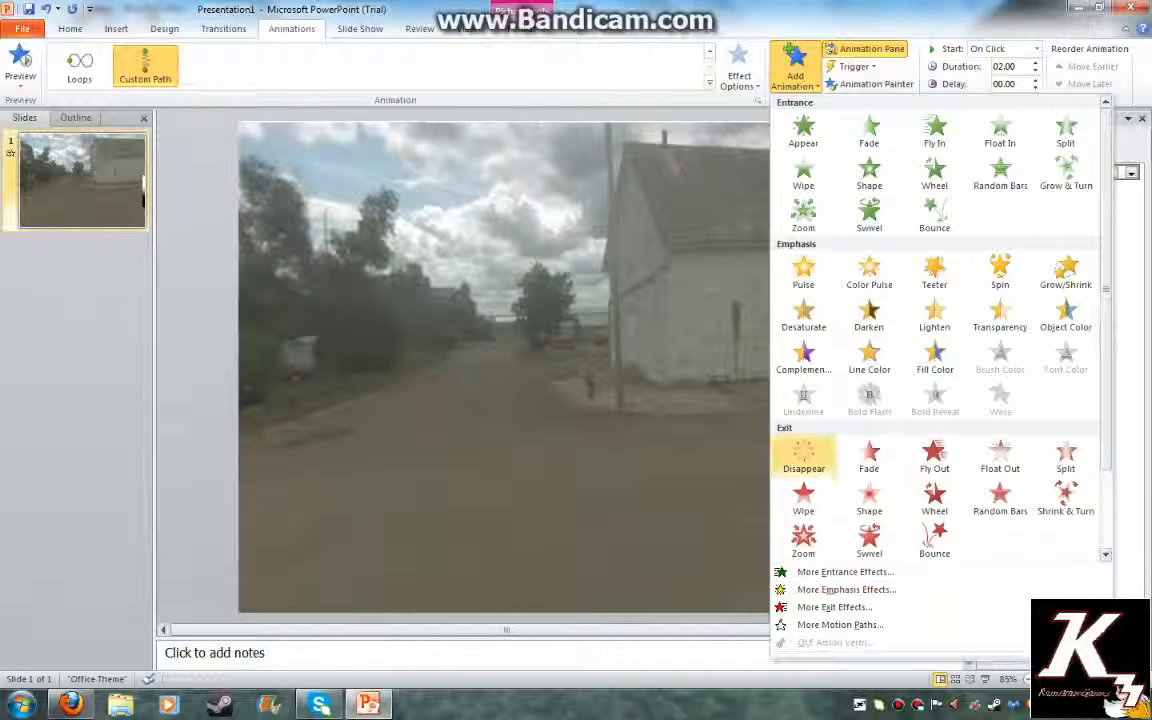
Add a Disappear exit effect and set both it and the motion path to With Previous
left_click(803, 457)
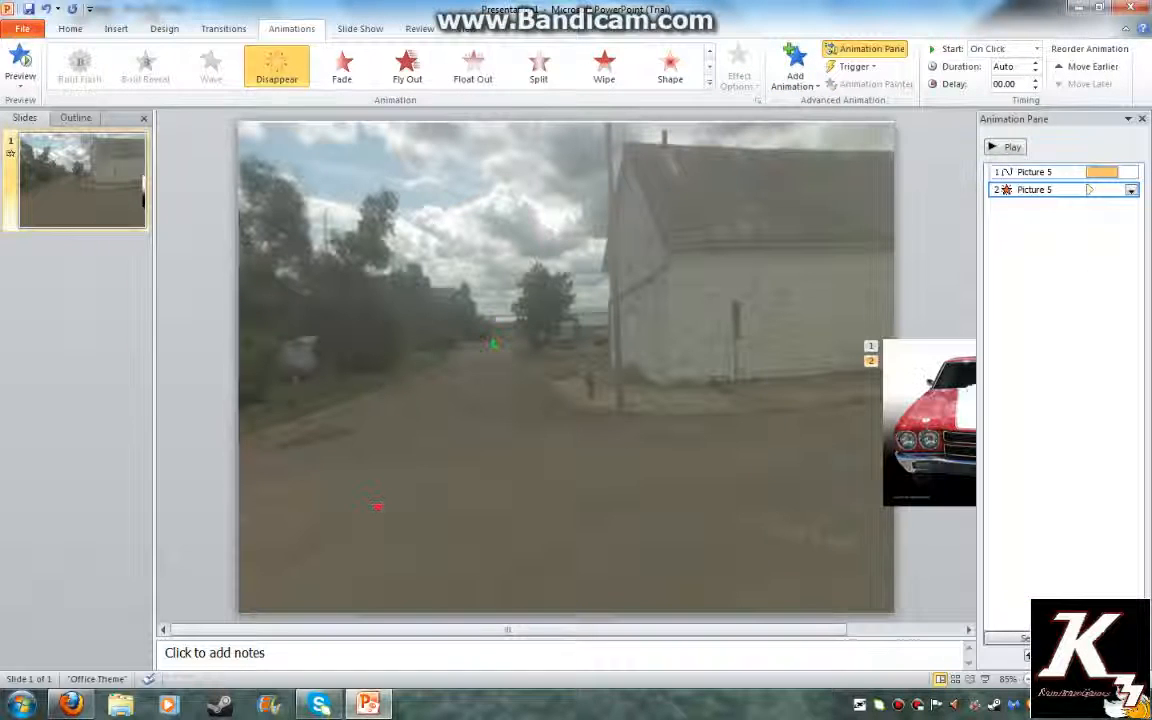
left_click(1131, 190)
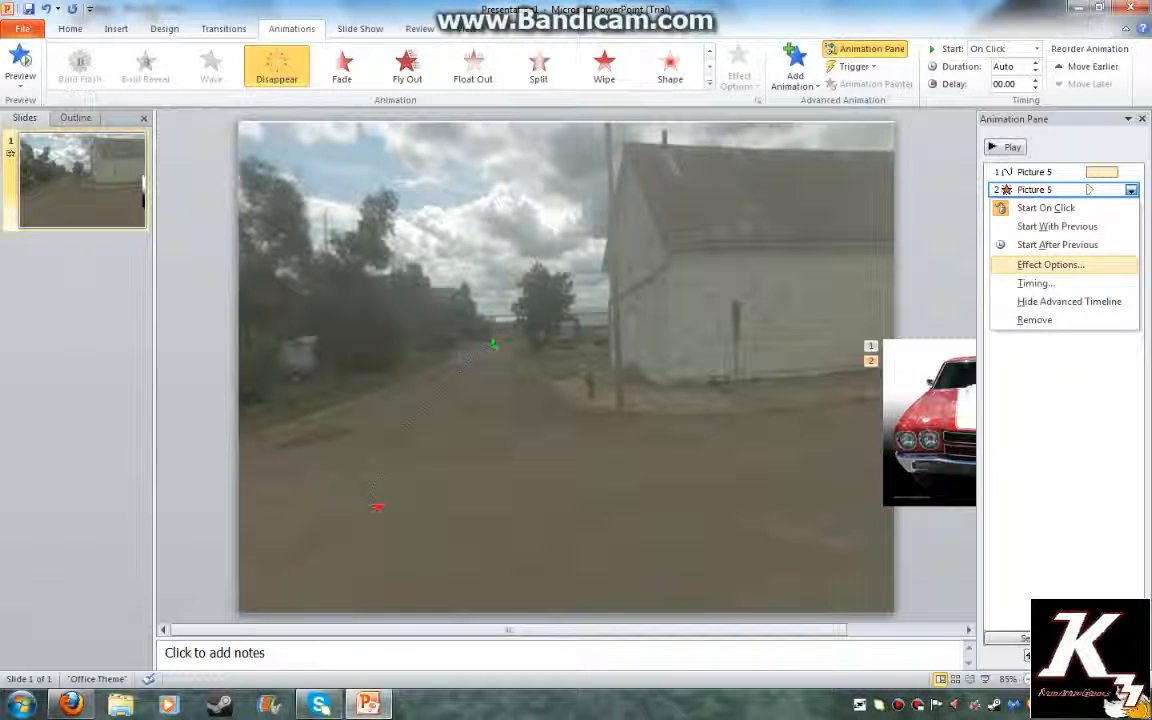
left_click(1040, 224)
left_click(1070, 172)
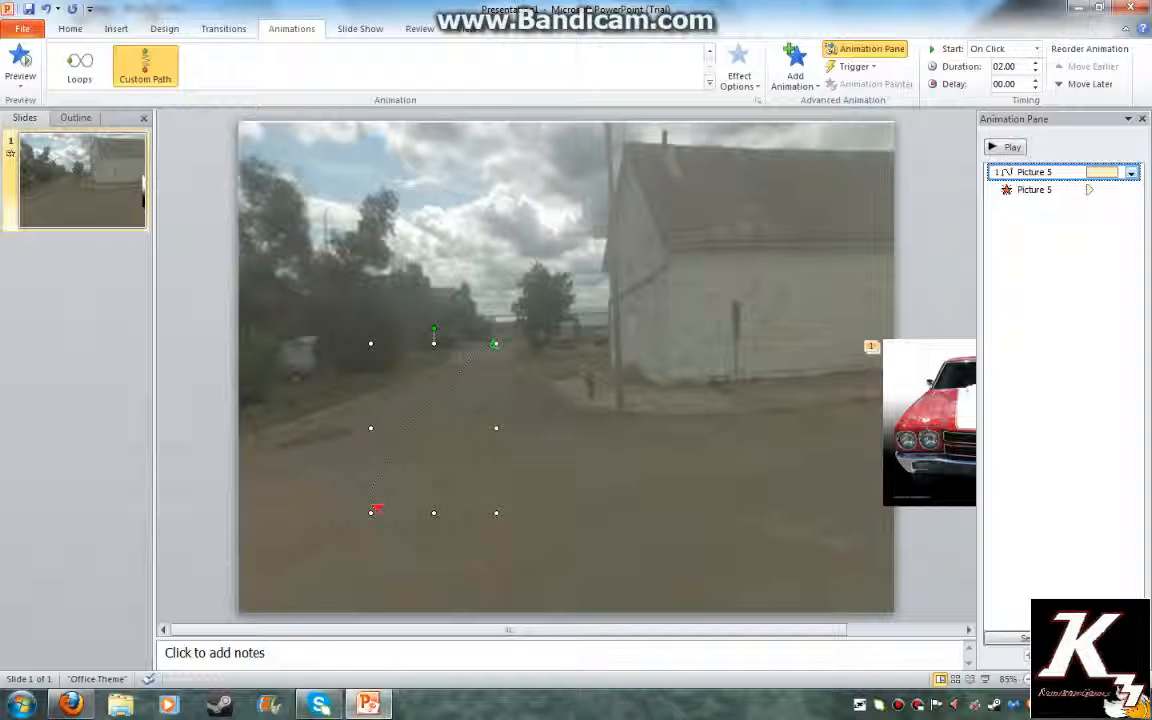
left_click(1131, 173)
left_click(1057, 209)
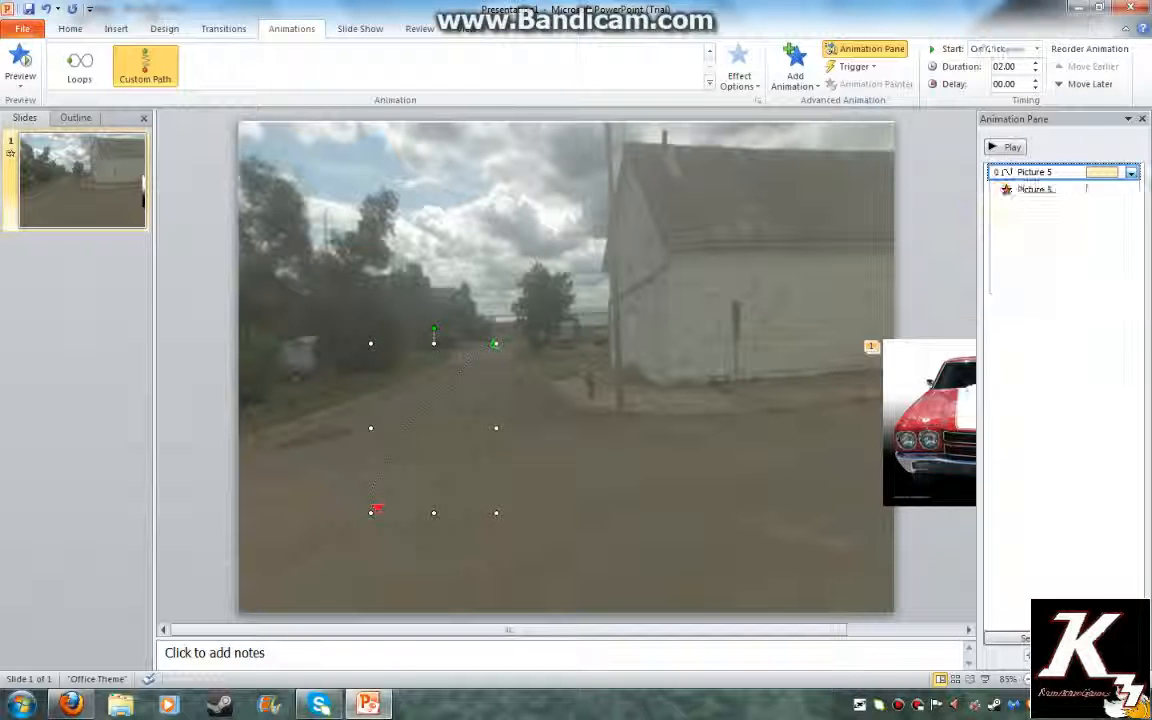
Give the Disappear effect a 2-second delay
left_click(1070, 190)
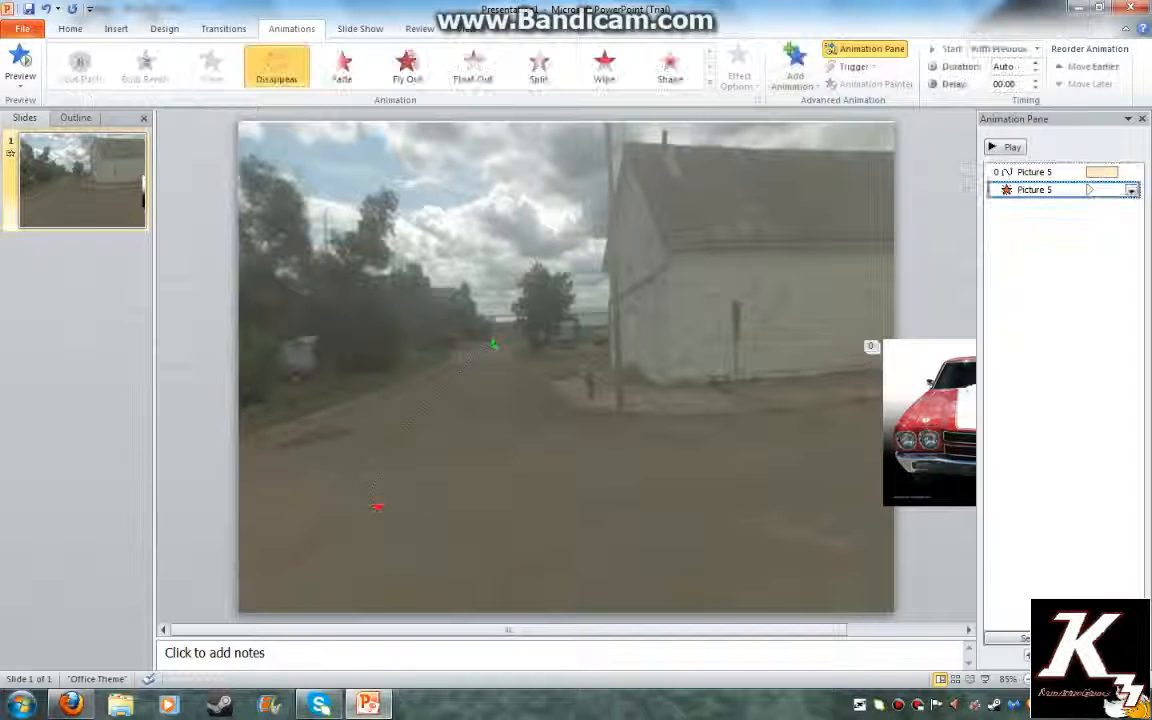
left_click(1131, 190)
left_click(1054, 264)
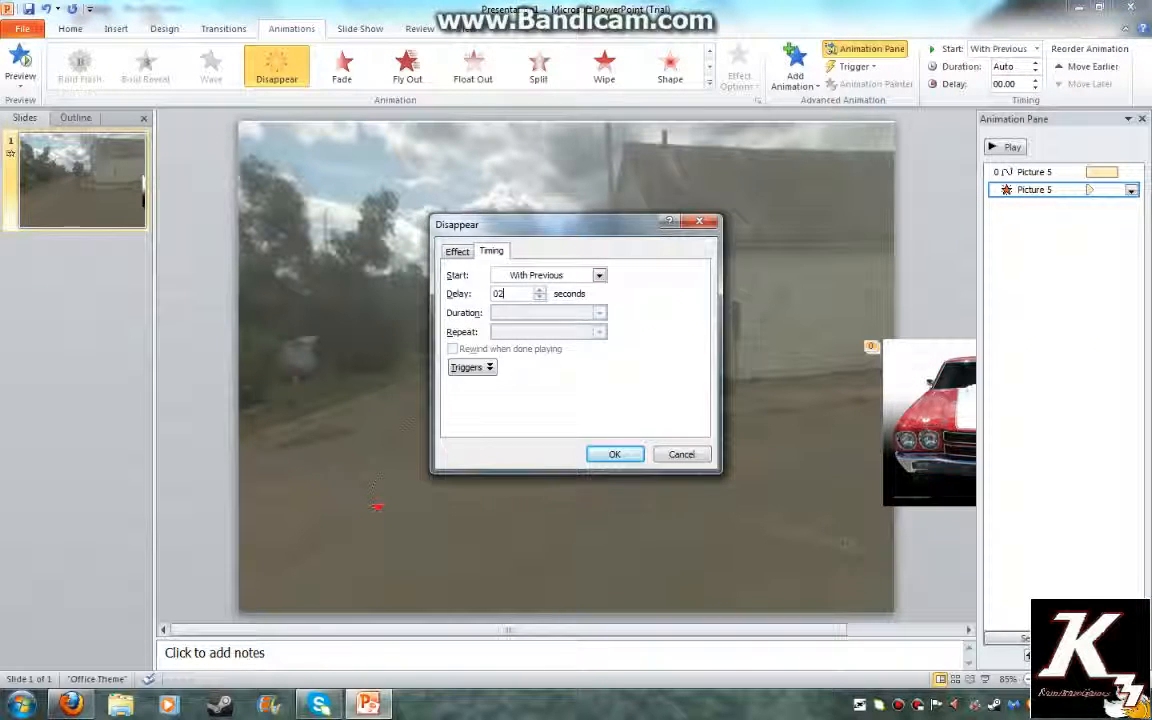
key("Return")
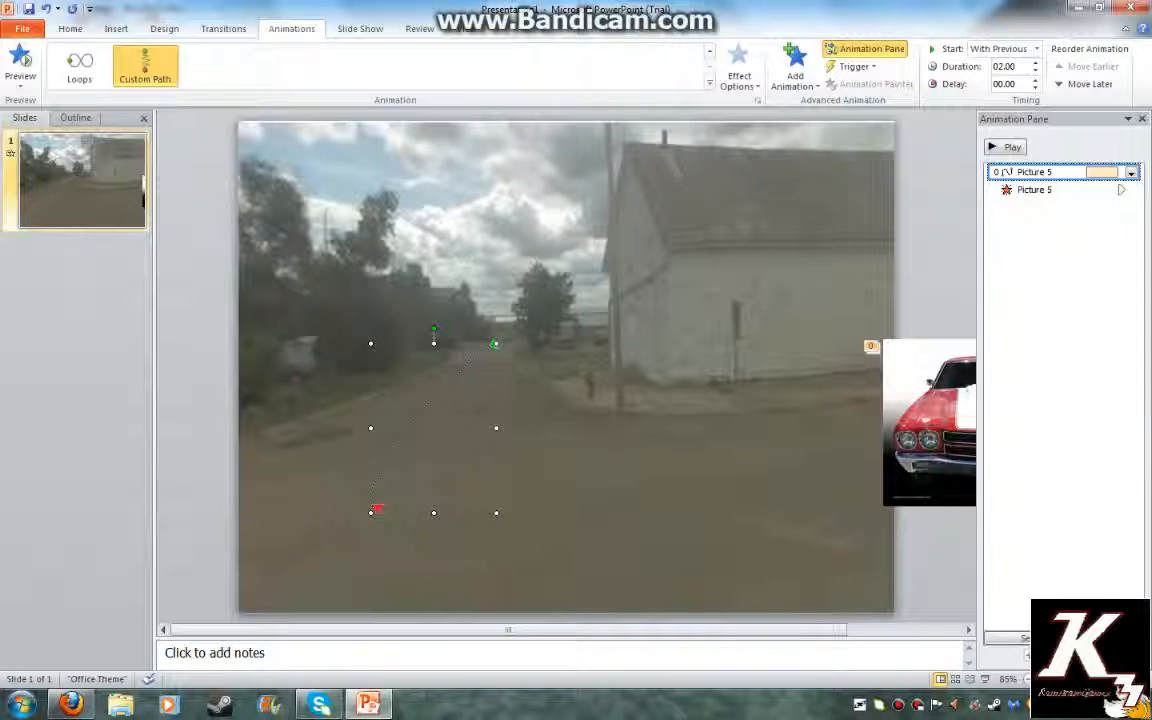
left_click(1060, 190)
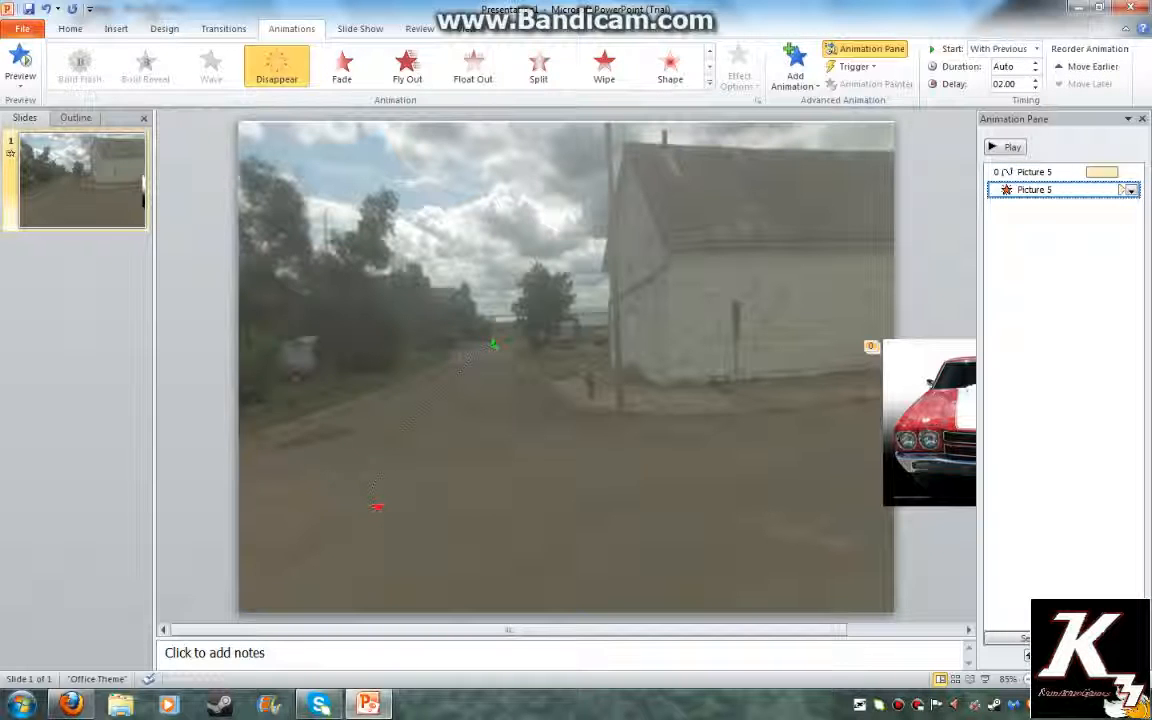
left_click(932, 424)
left_click(795, 68)
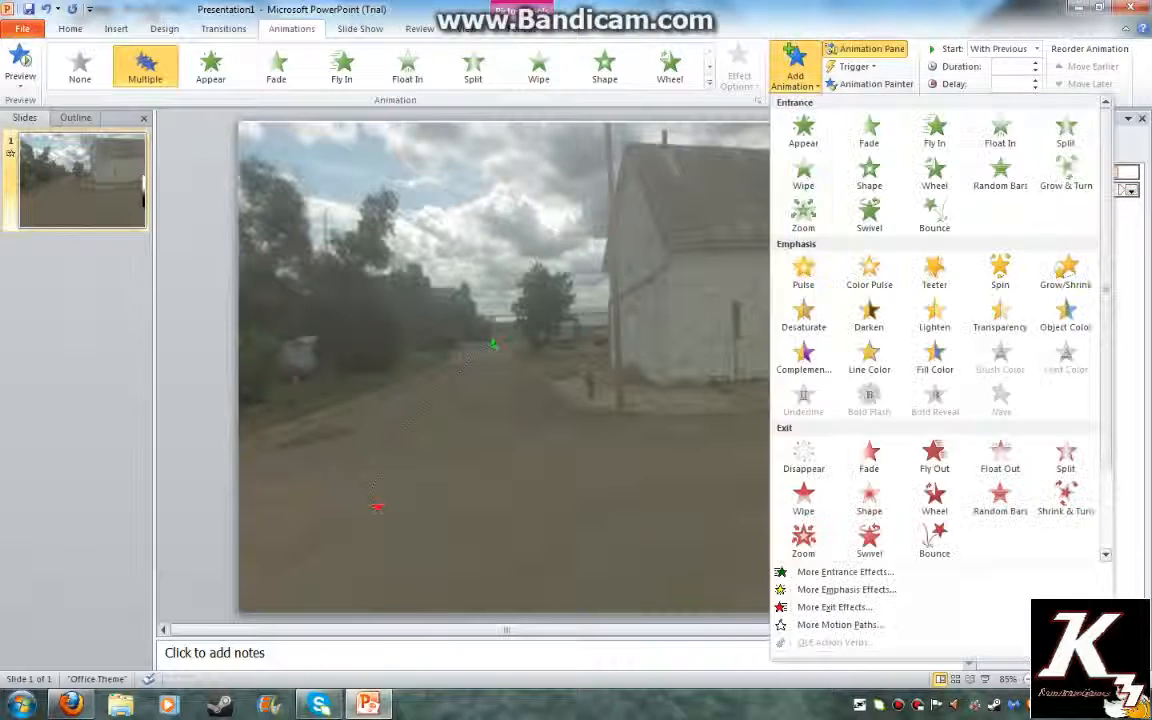
Add a Zoom entrance effect to the car, move it first in order, and set 2-second duration
left_click(803, 212)
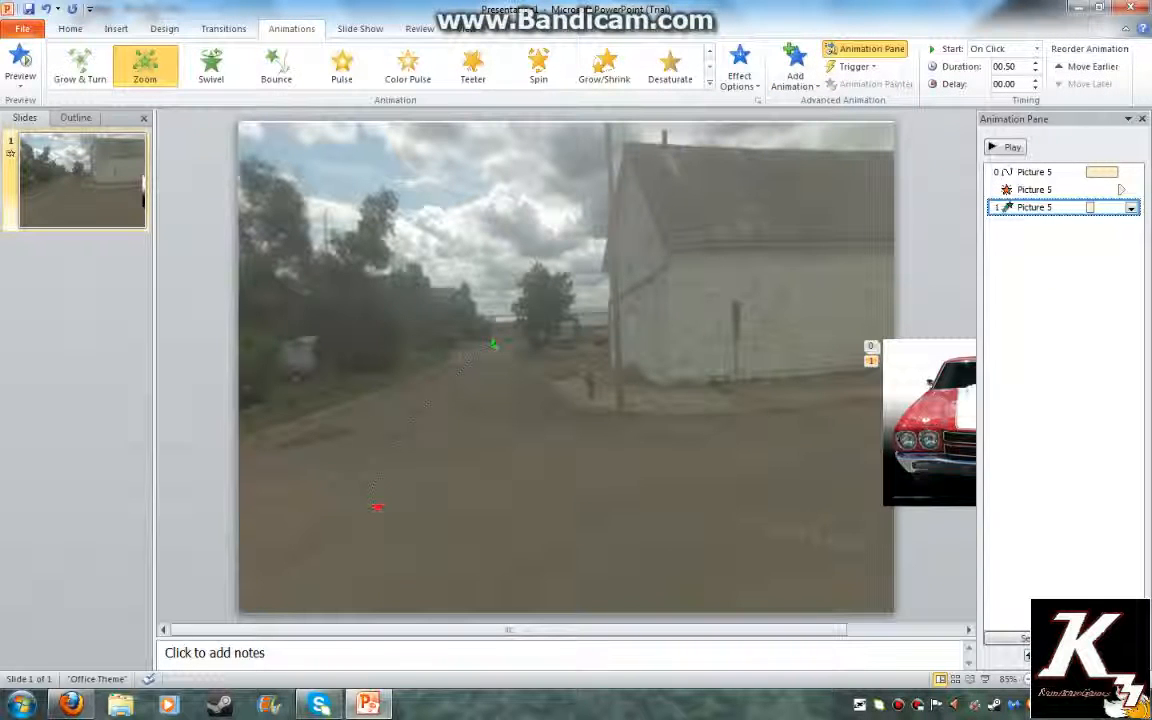
left_click_drag(1050, 183, 1050, 166)
left_click(1131, 173)
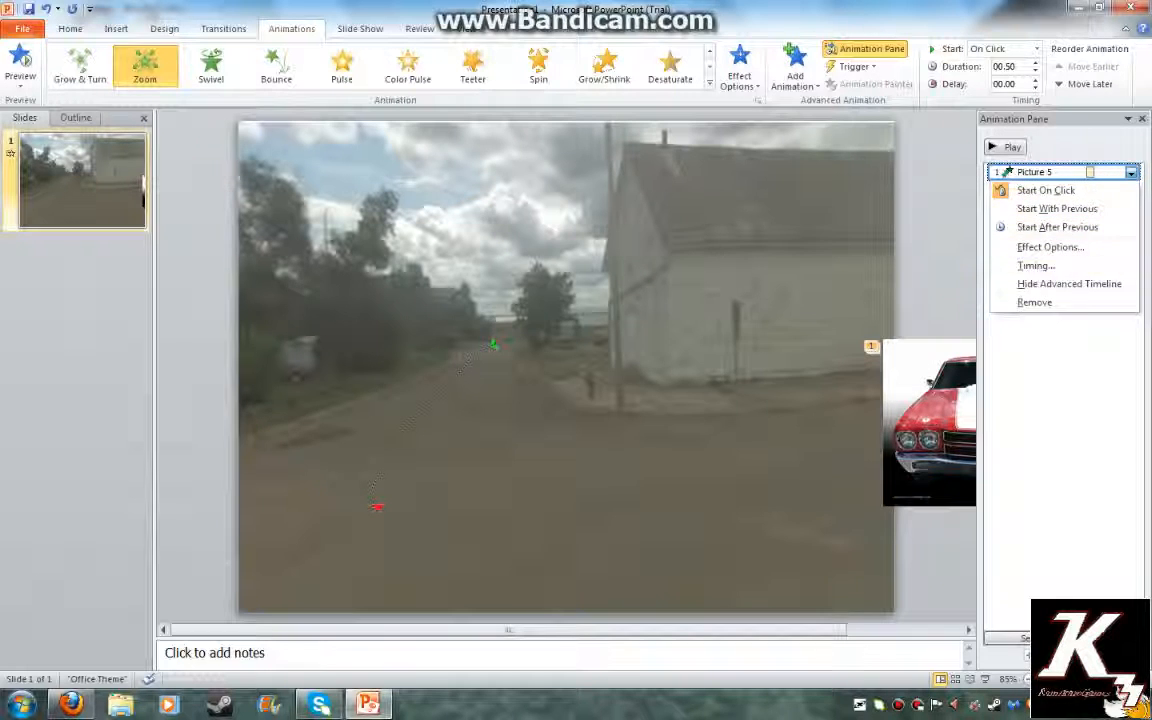
left_click(1036, 266)
left_click(599, 313)
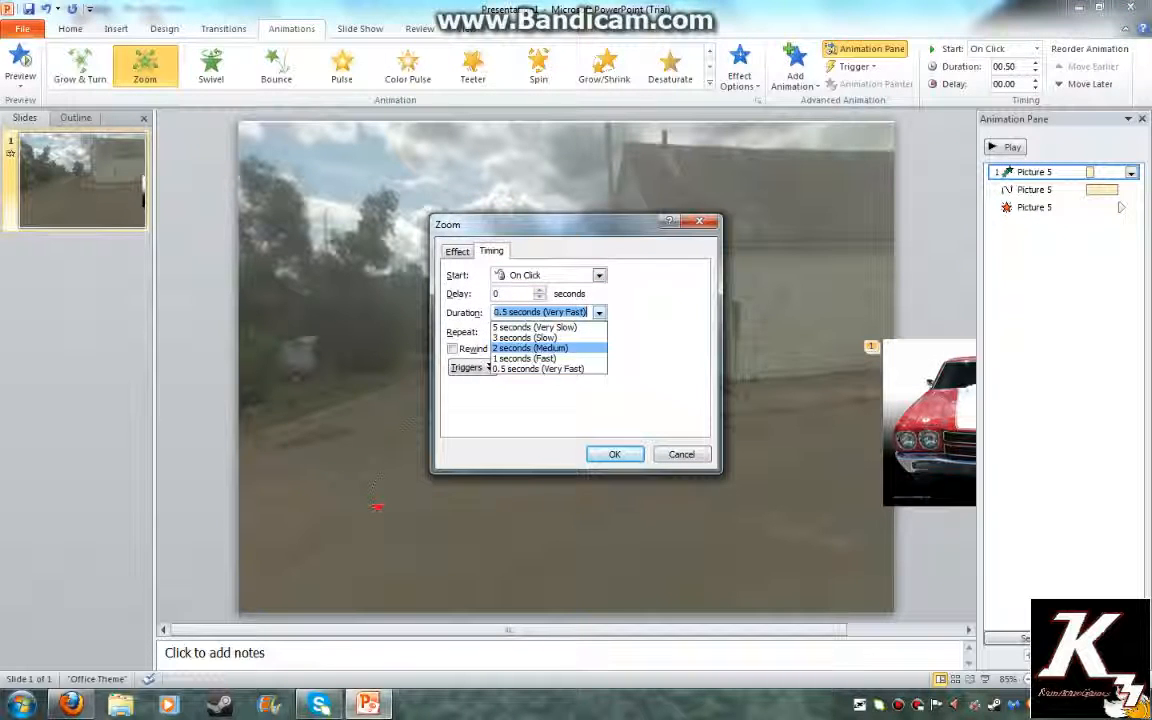
left_click(540, 348)
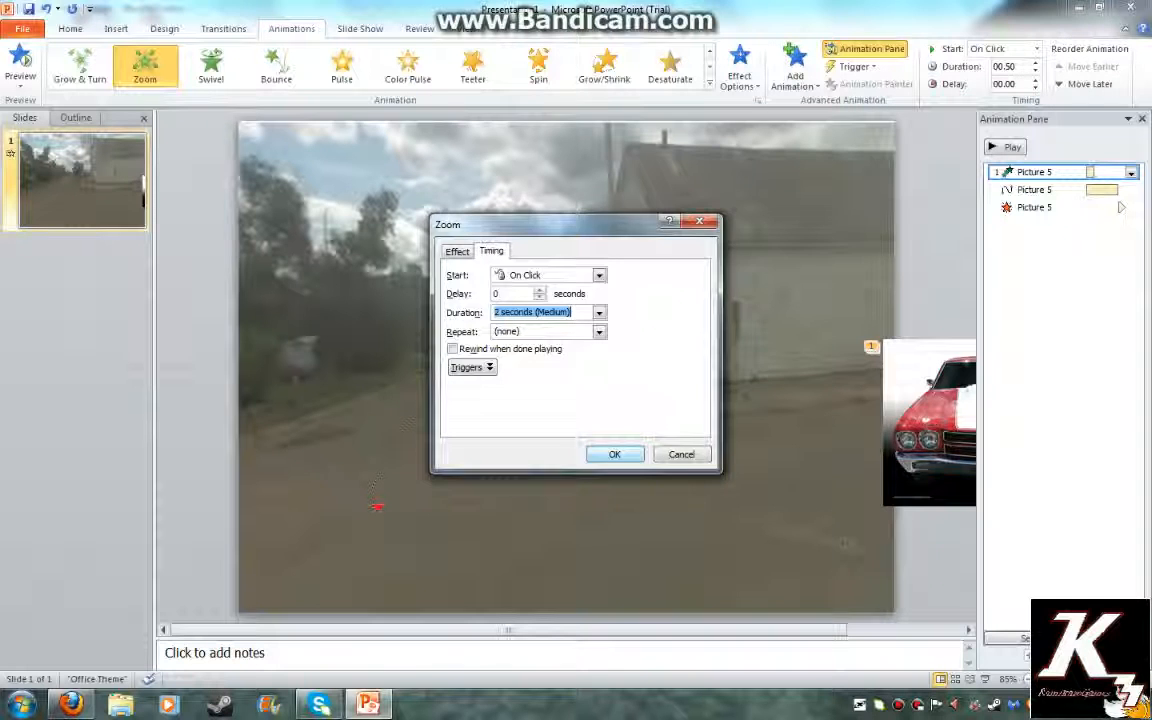
left_click(615, 454)
Set the Zoom entrance's Start to With Previous and recheck its timing
left_click(1131, 173)
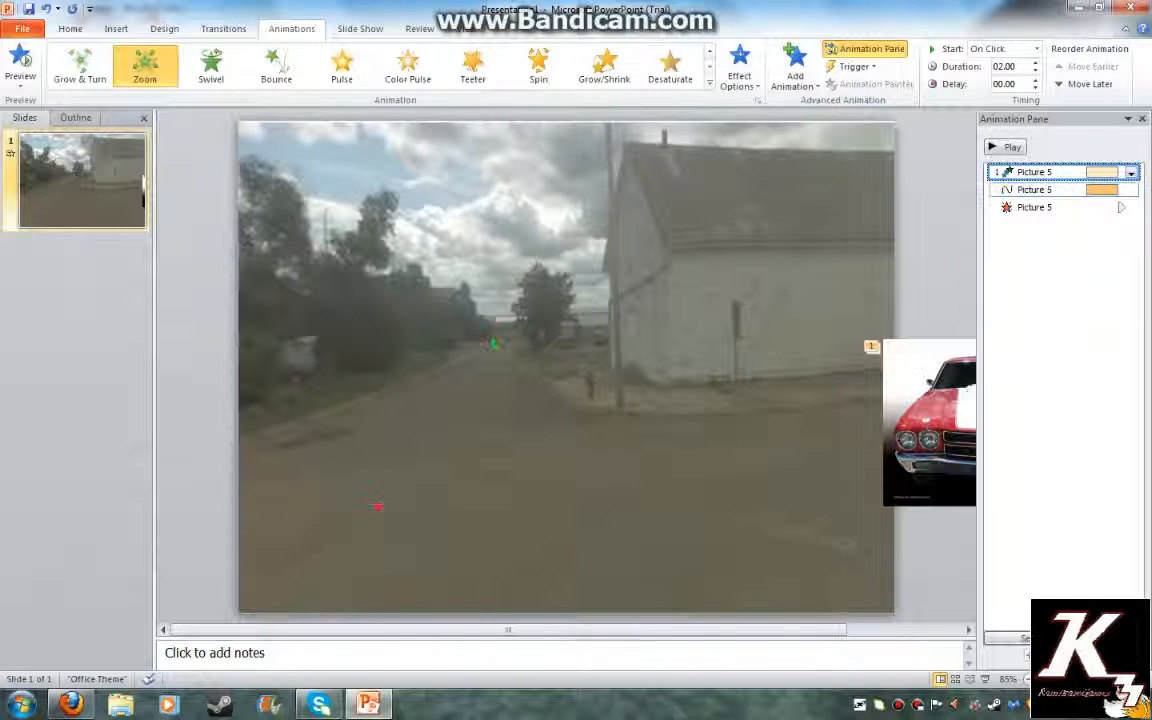
left_click(1131, 173)
left_click(1050, 247)
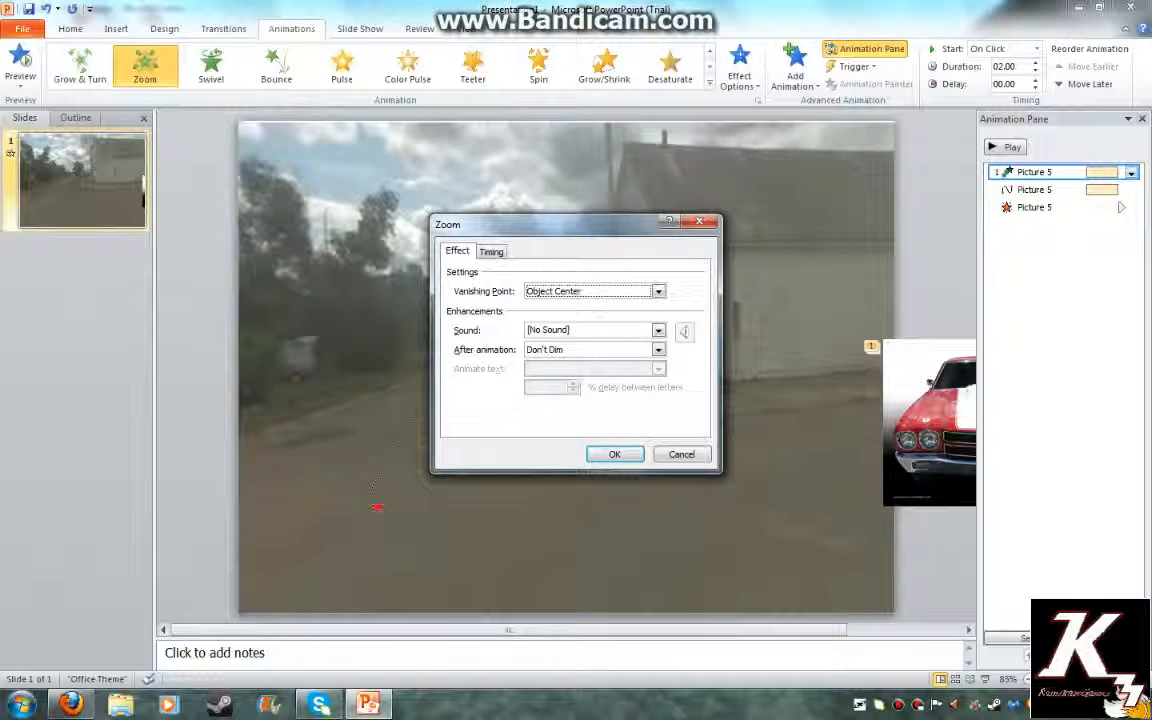
left_click(491, 251)
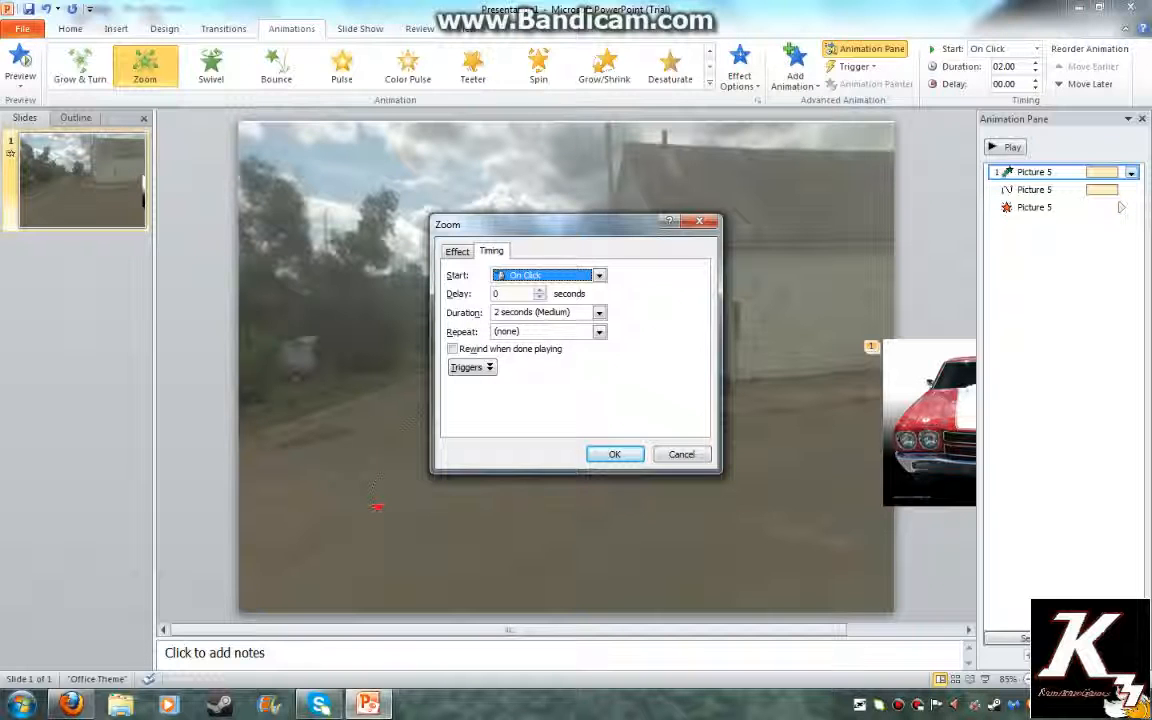
left_click(598, 275)
left_click(540, 305)
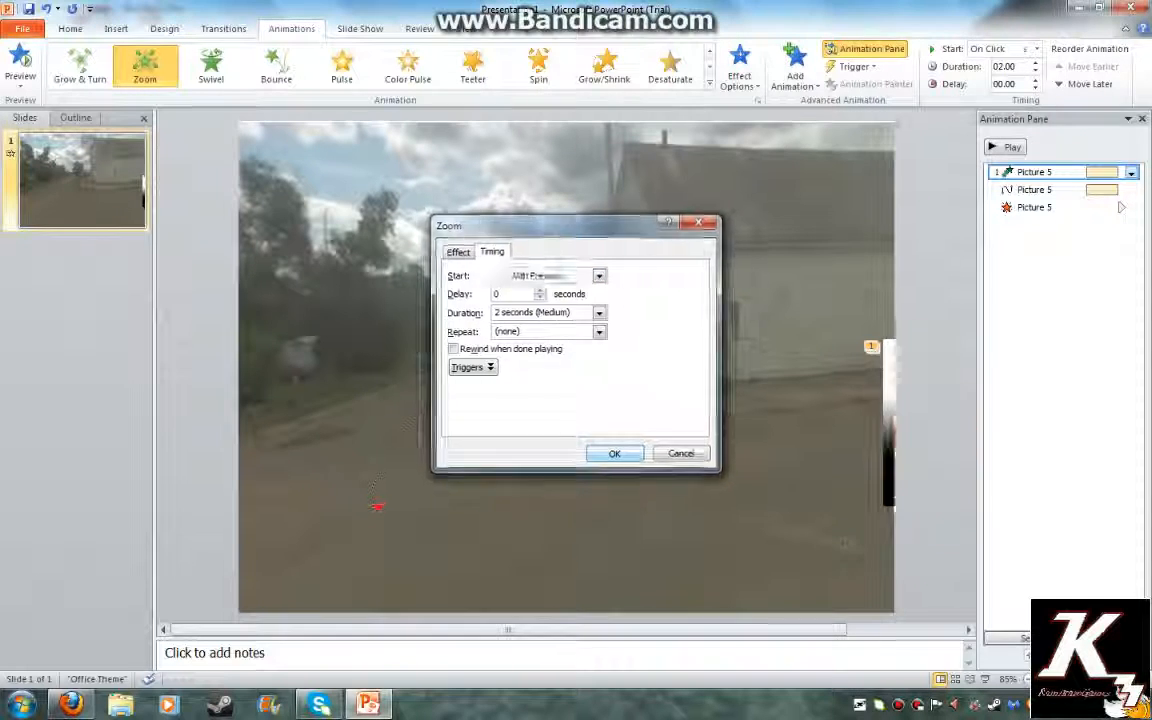
left_click(615, 454)
left_click(1131, 173)
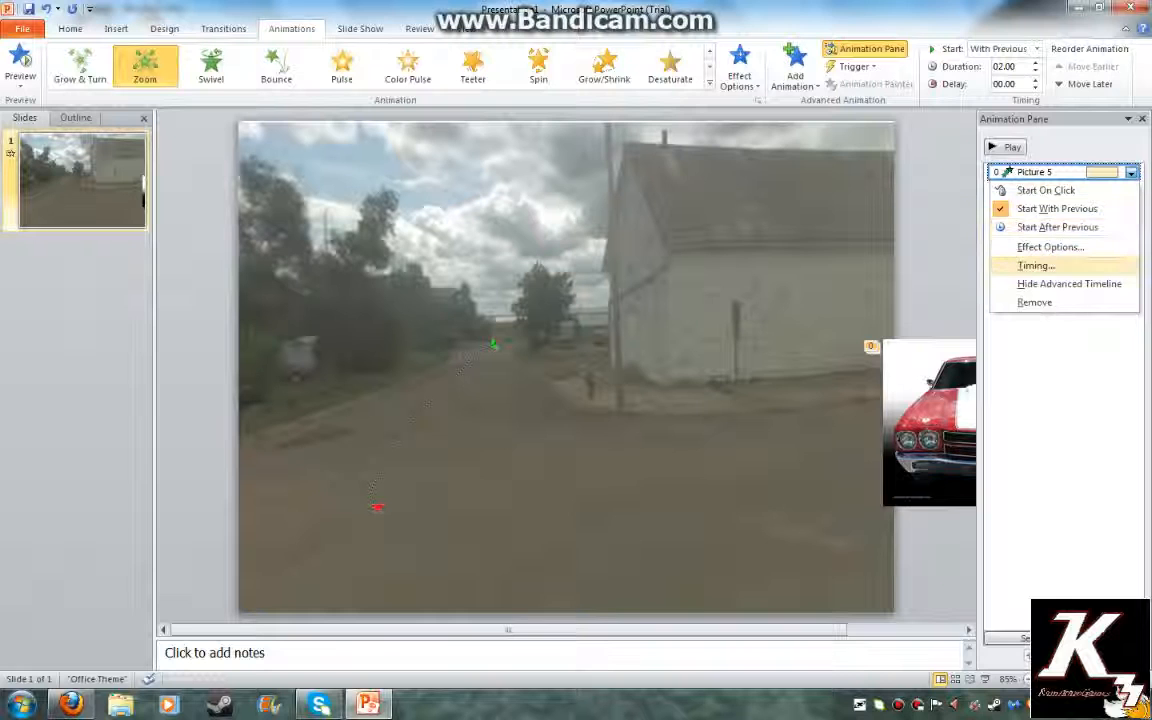
left_click(1050, 247)
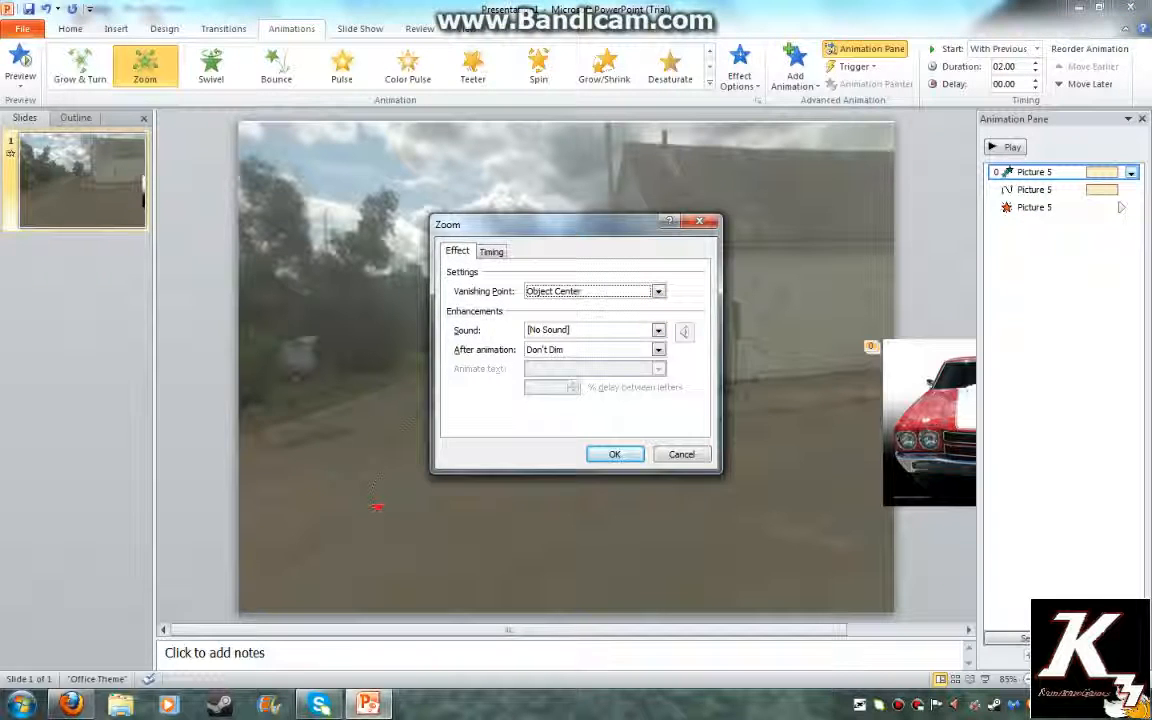
left_click(682, 454)
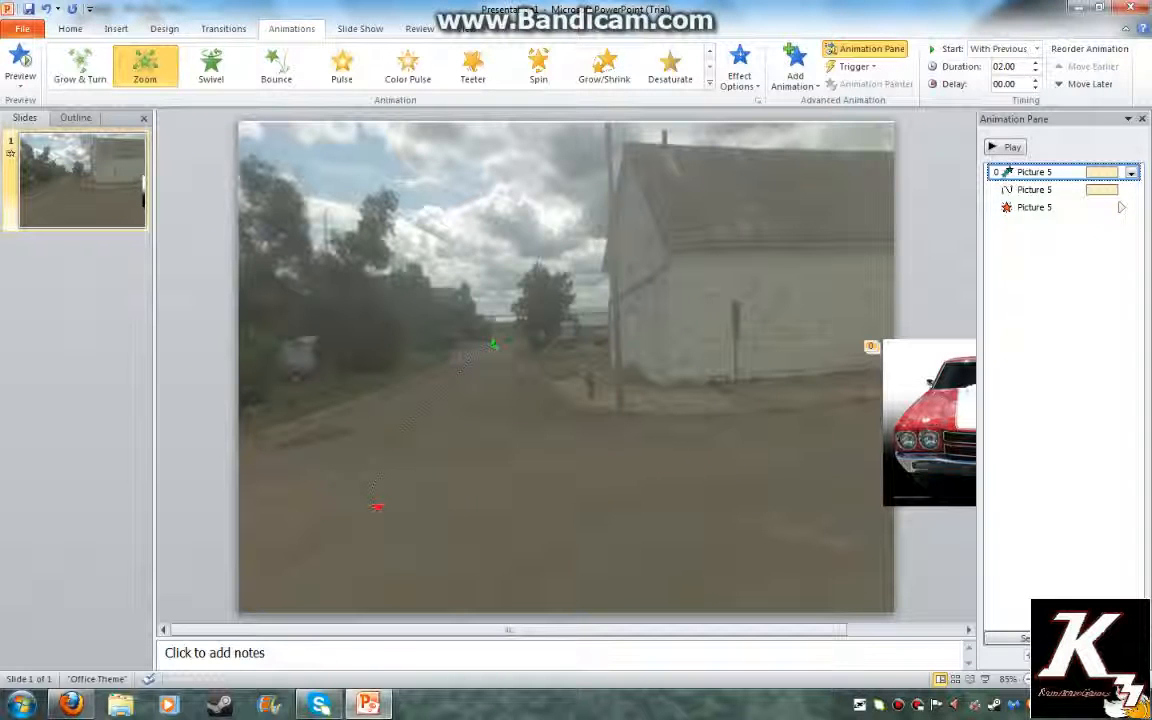
left_click(1035, 190)
left_click(1131, 190)
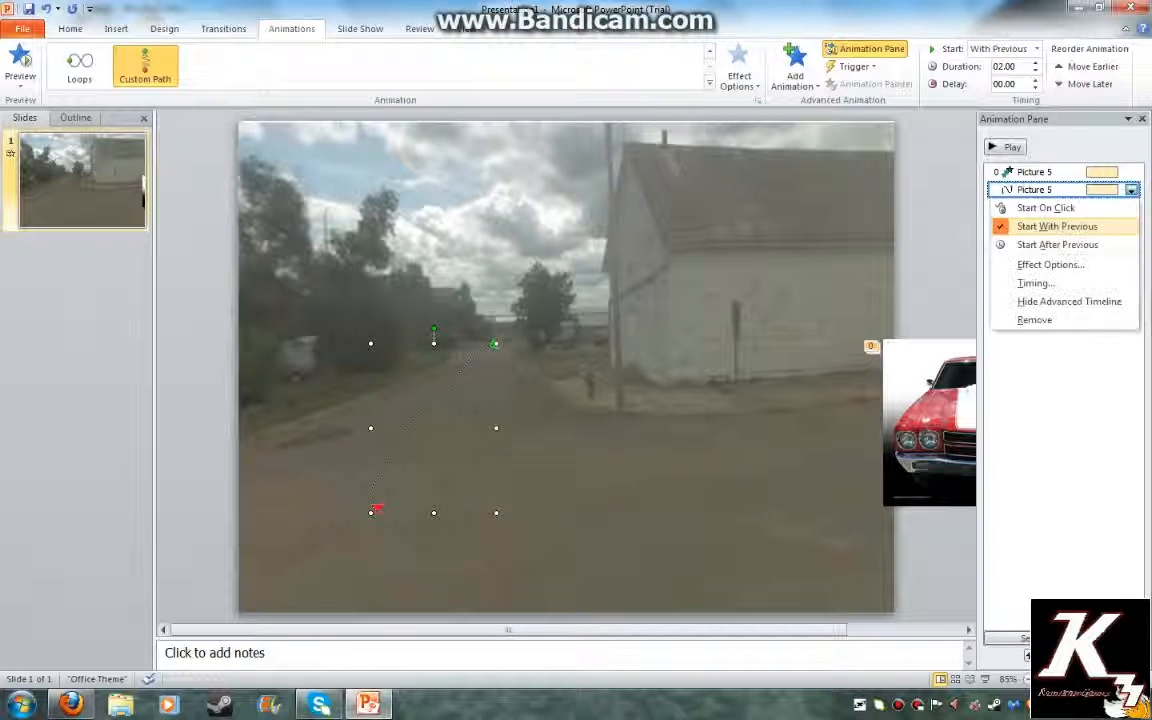
Set the motion path's Smooth end to 0 sec and preview the slide animations
left_click(1040, 262)
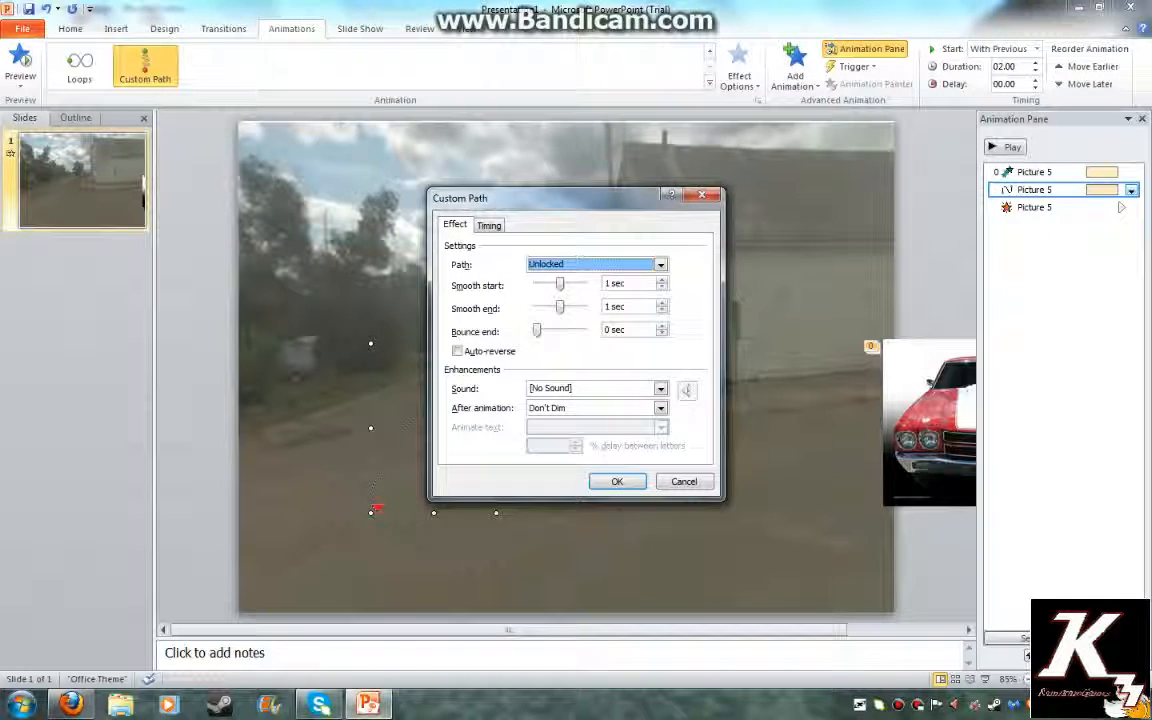
left_click_drag(560, 284, 537, 307)
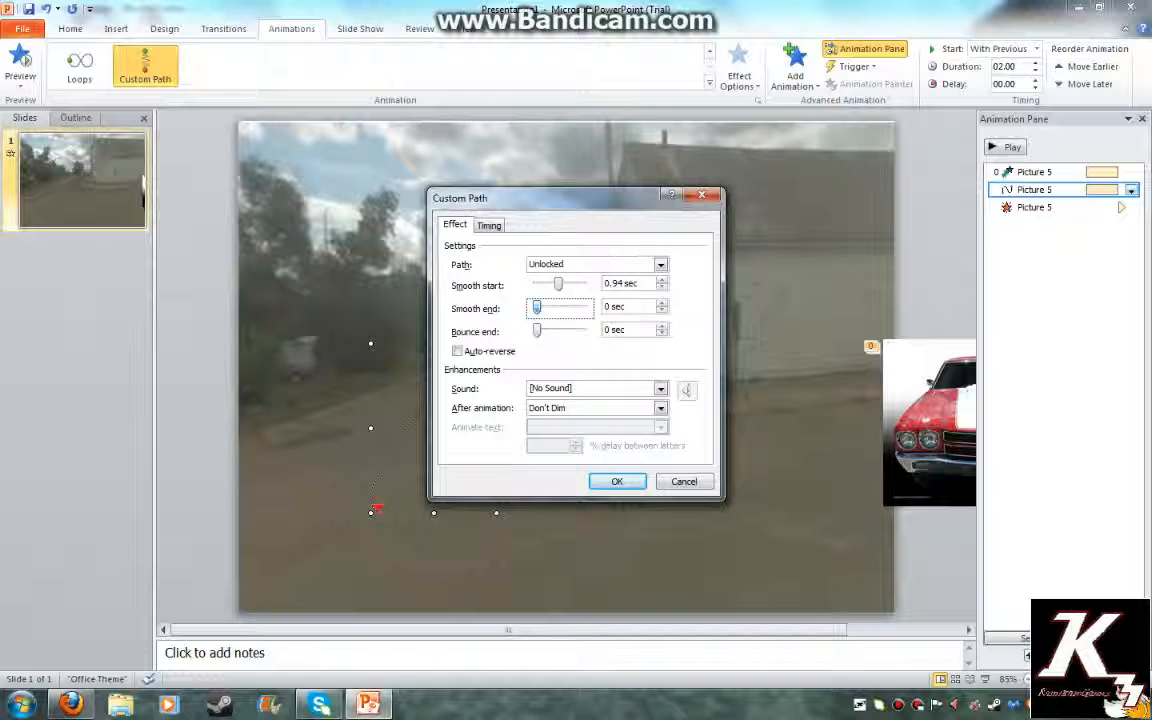
key("Return")
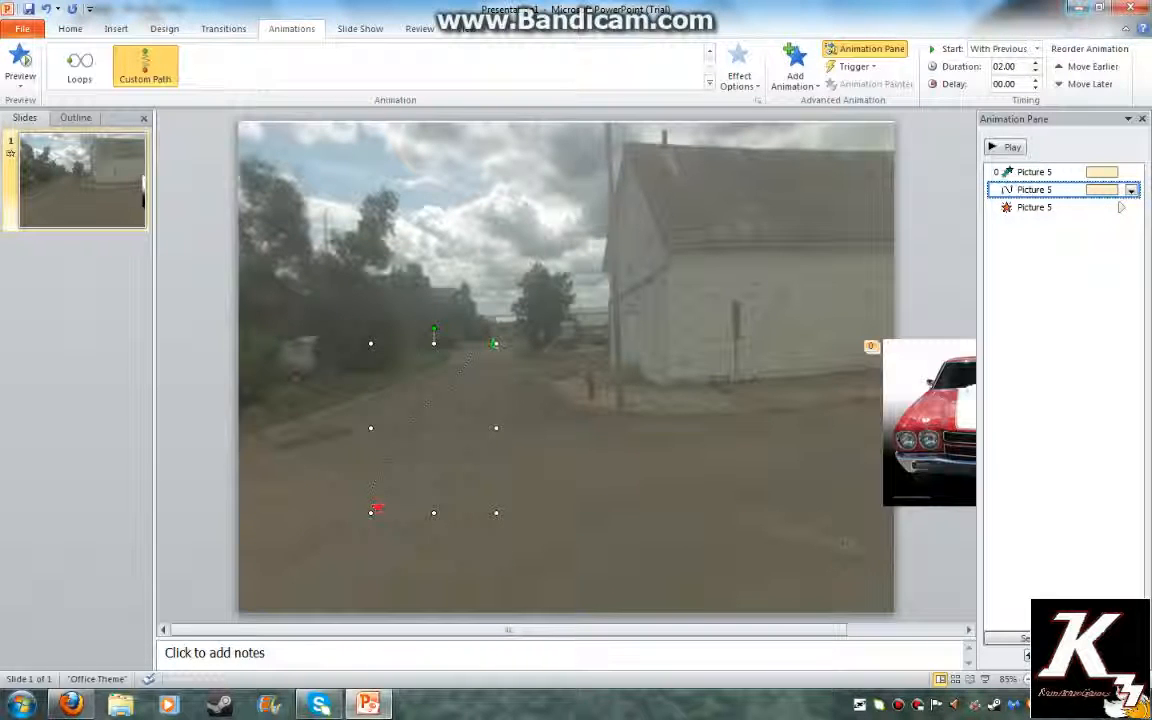
left_click(1005, 147)
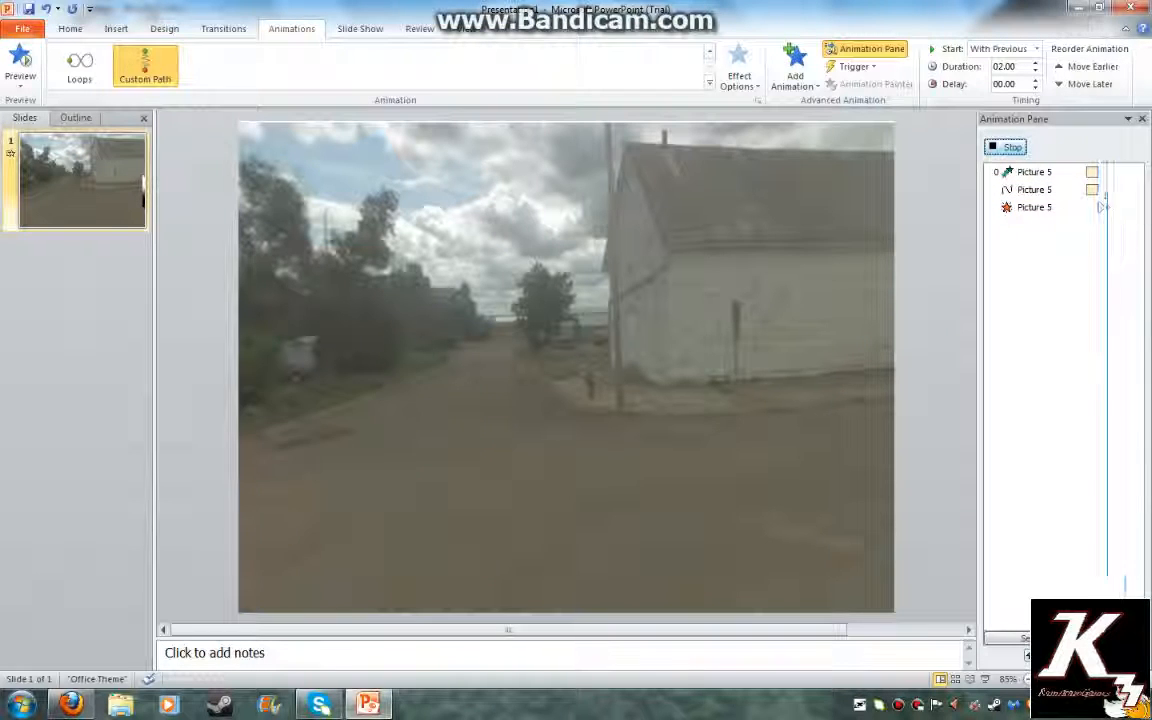
Copy the red 1969 Chevelle side-view photo from Bing Images
left_click(71, 704)
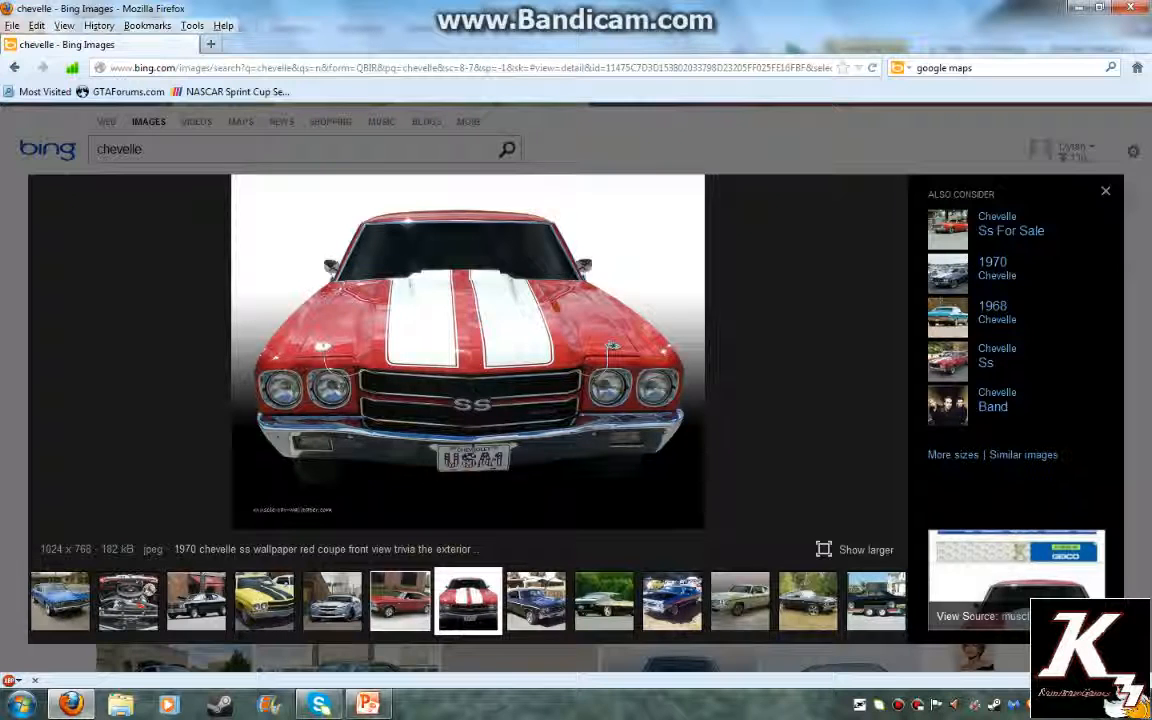
left_click(400, 601)
right_click(486, 381)
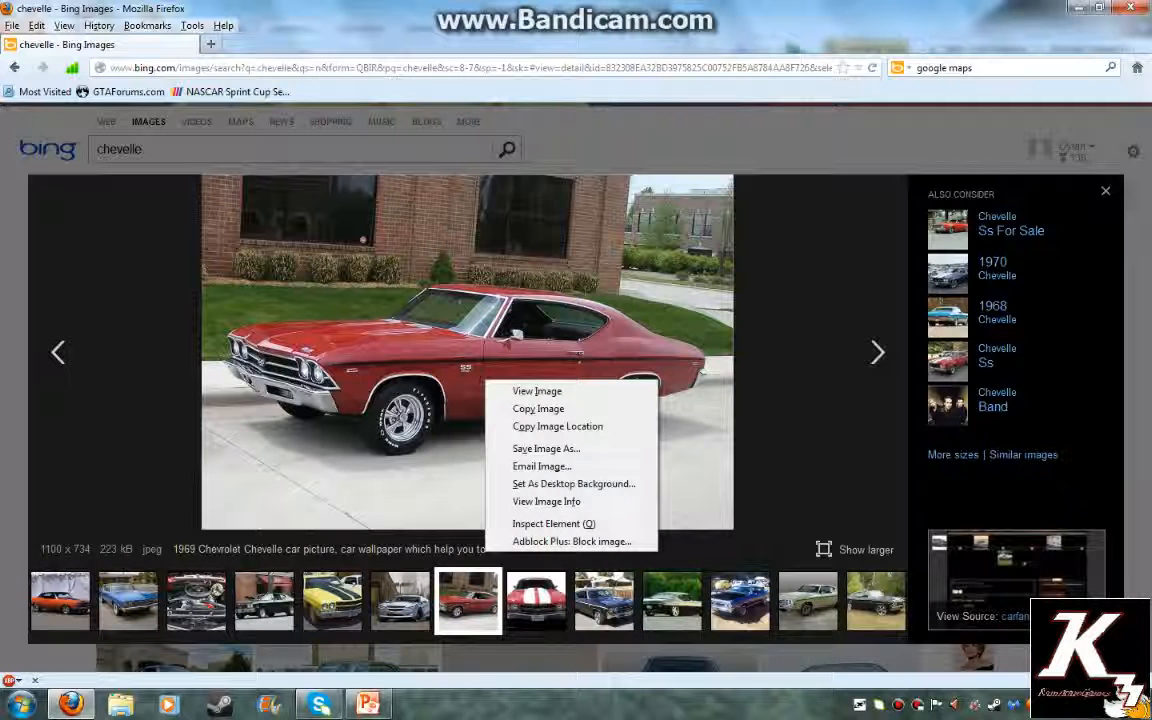
left_click(557, 426)
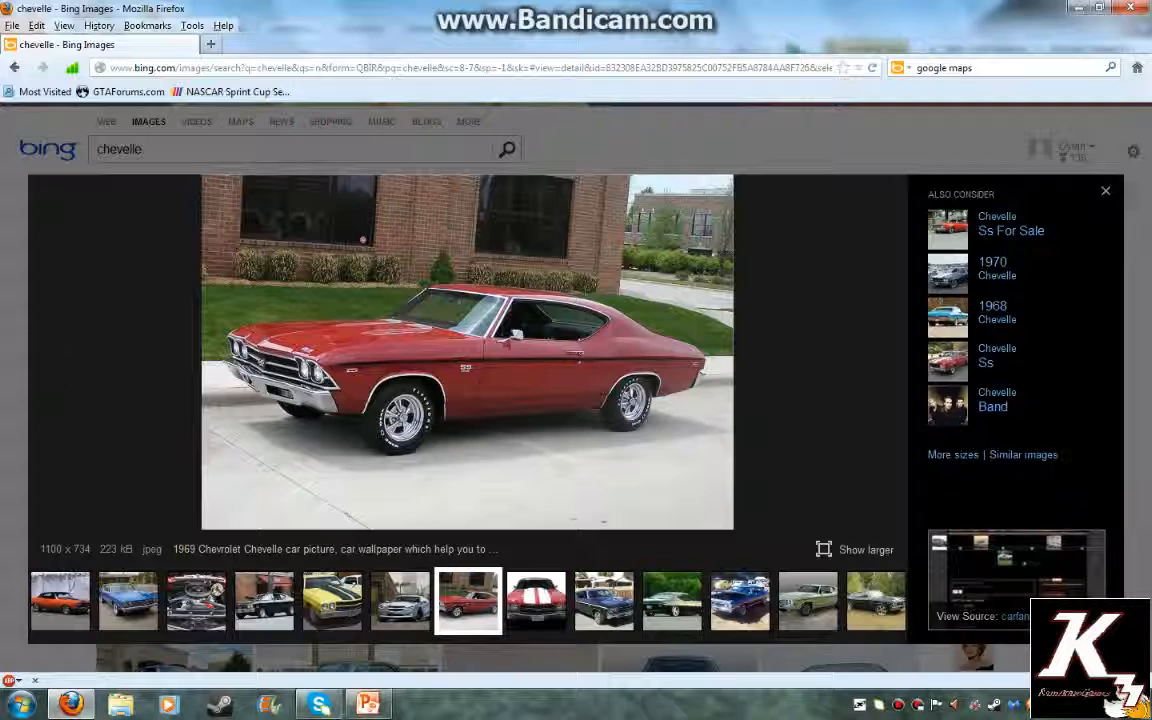
left_click(368, 704)
right_click(182, 375)
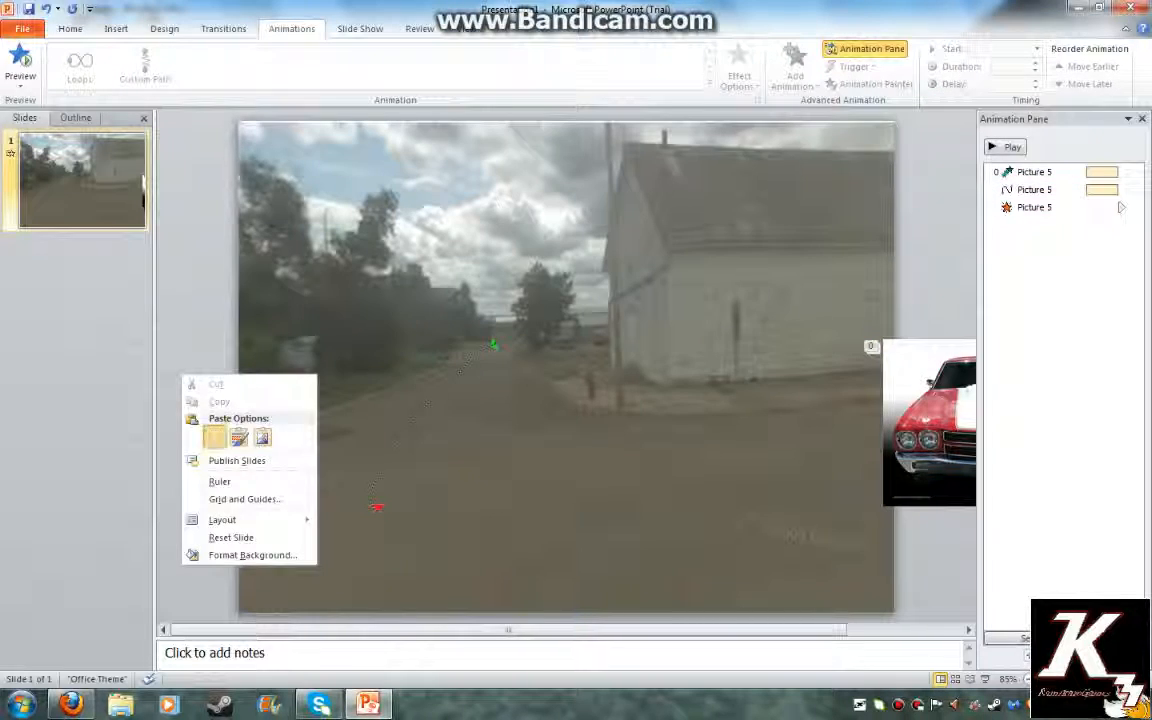
Paste the red 1969 Chevelle photo onto the road slide and set its height to 4 inches
left_click(216, 438)
left_click_drag(560, 240, 560, 527)
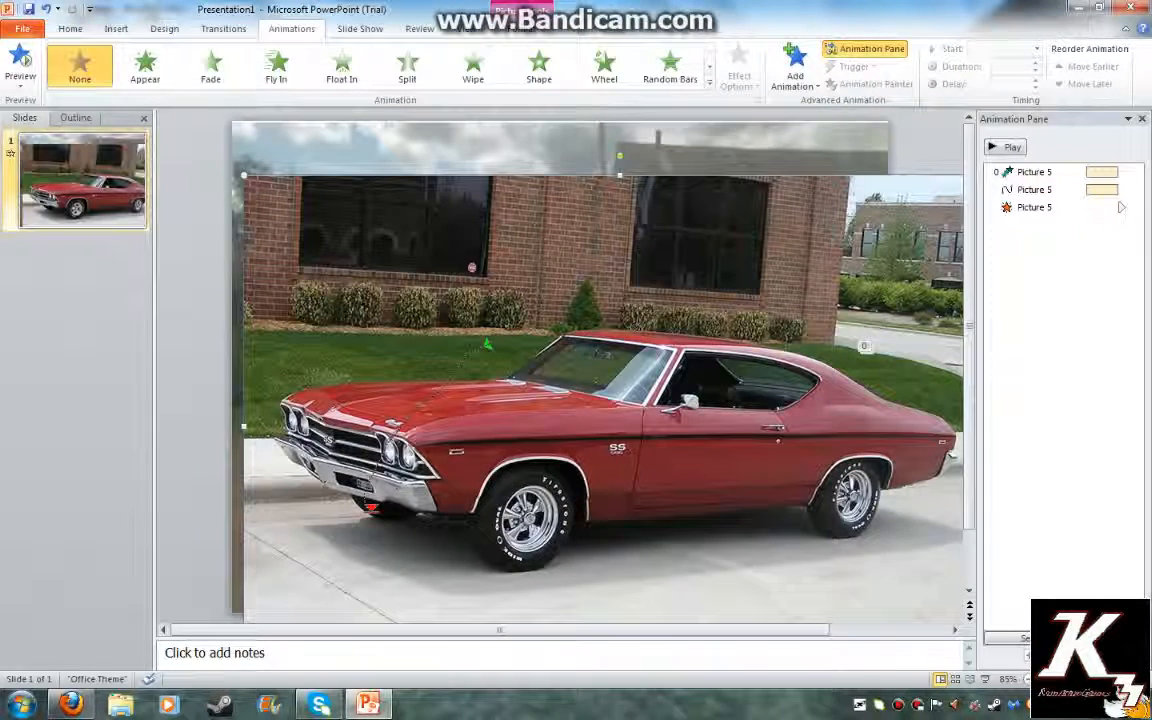
left_click(521, 29)
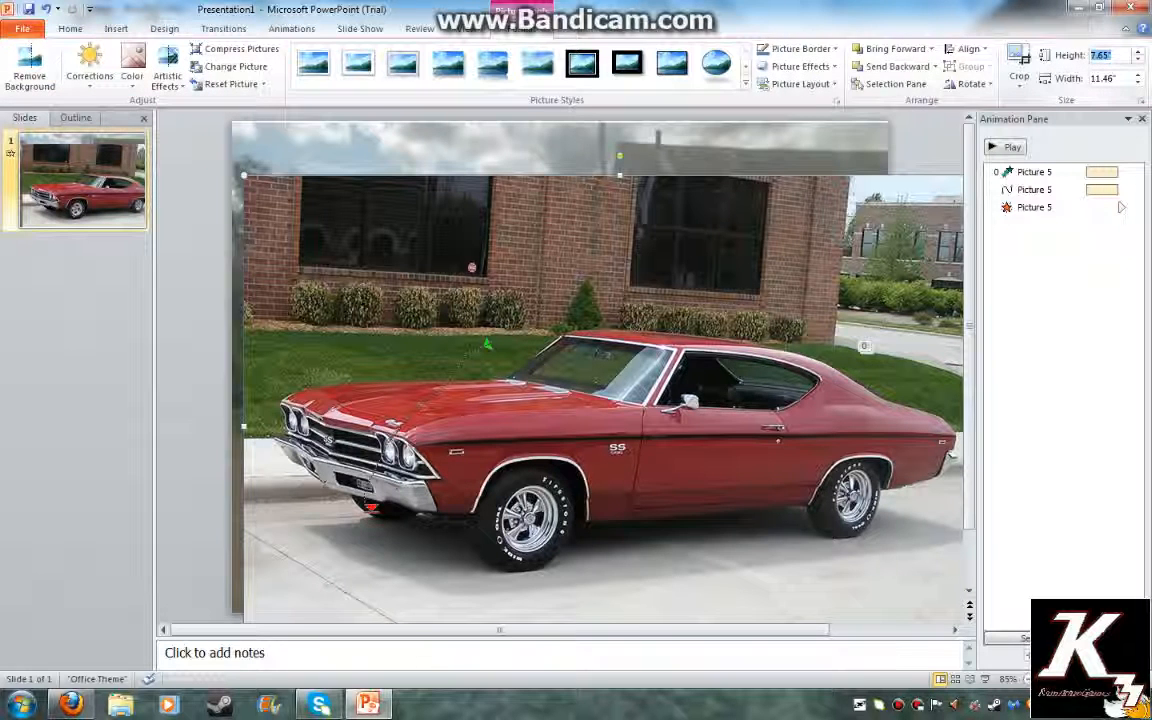
type("4")
key("Return")
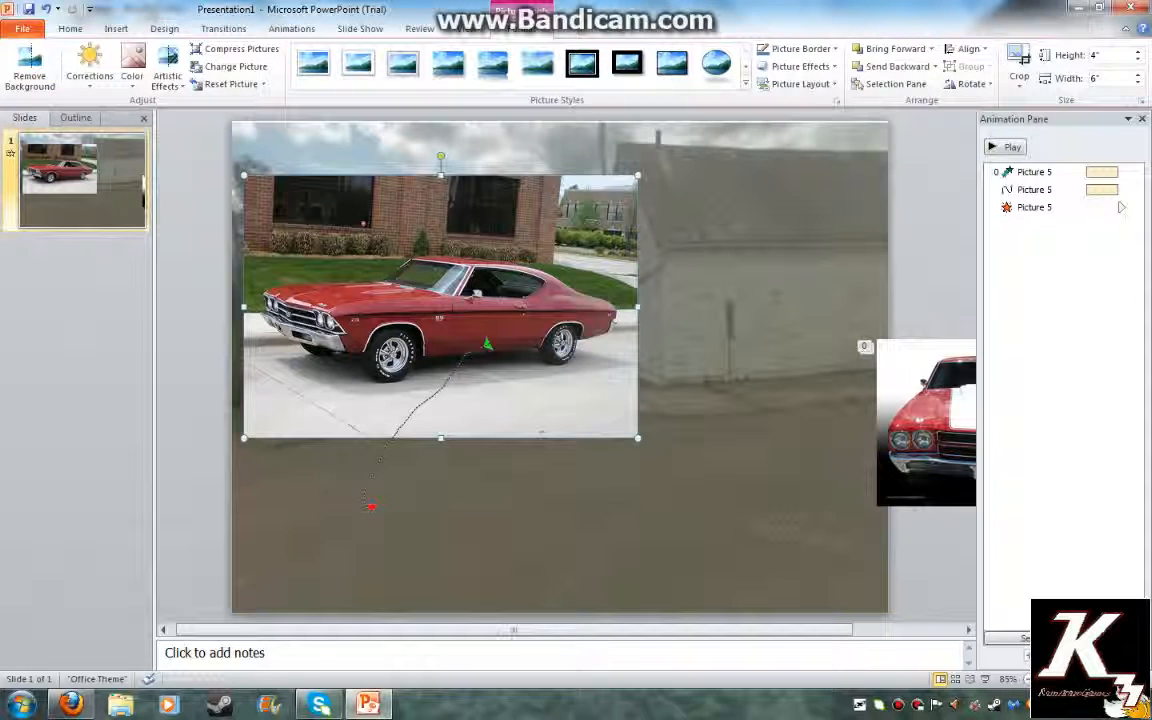
Shrink the photo to 2.33 by 3.48 inches, place it lower-left, and preview the animations
left_click_drag(244, 175, 866, 285)
left_click_drag(752, 362, 384, 506)
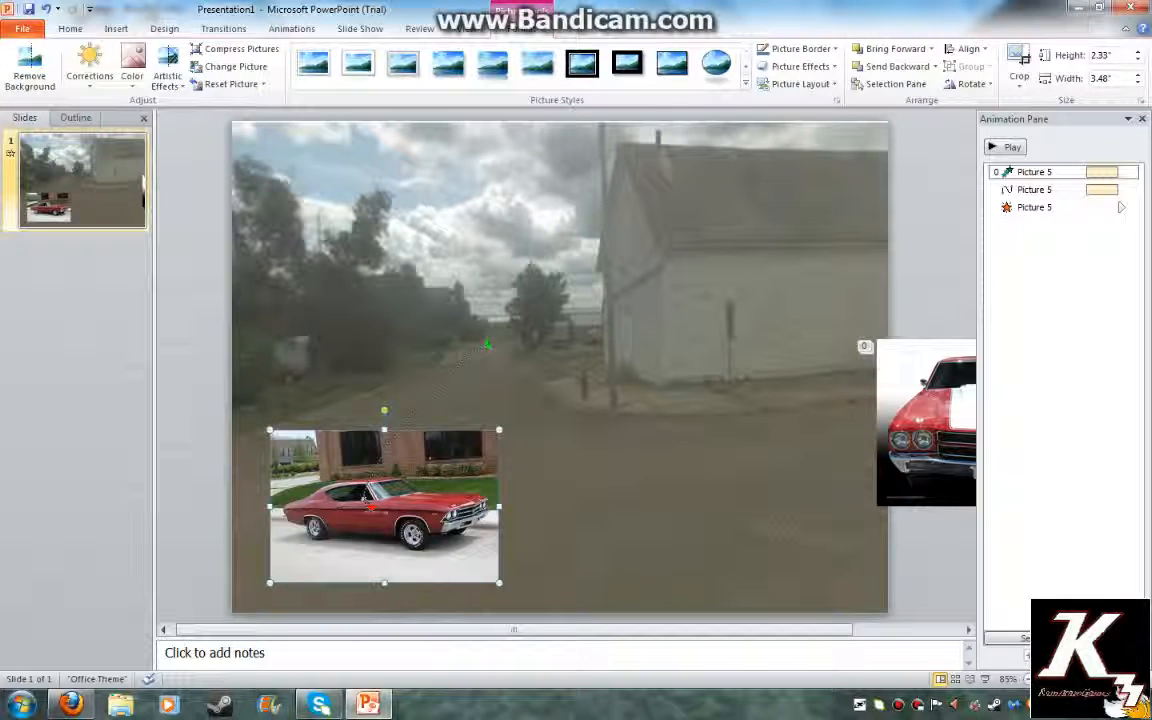
left_click(1006, 147)
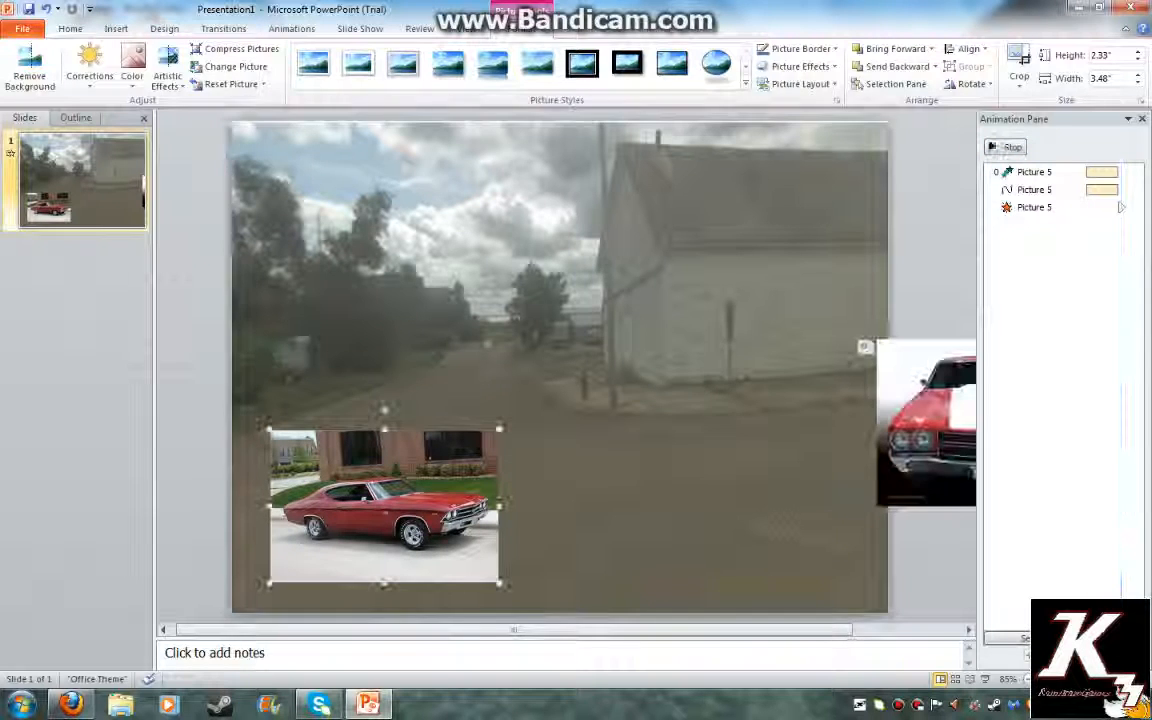
left_click(291, 28)
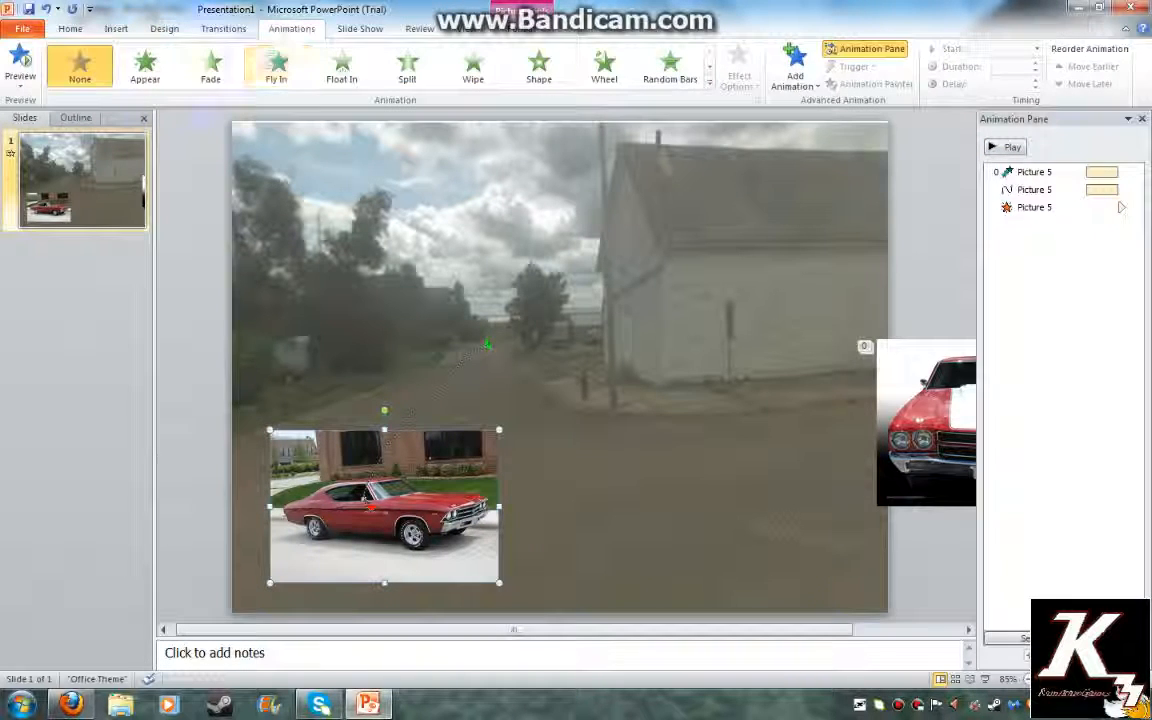
Give the Chevelle photo (Picture 7) an Appear entrance that starts After Previous
left_click(145, 65)
left_click(1131, 226)
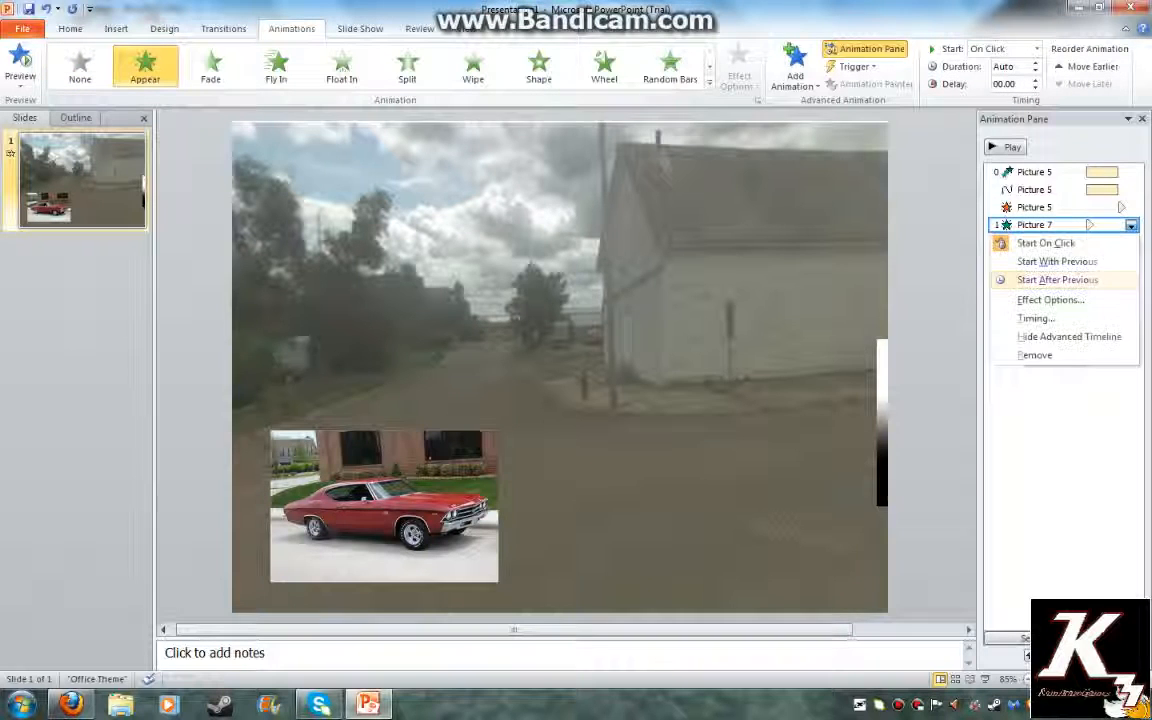
left_click(1058, 278)
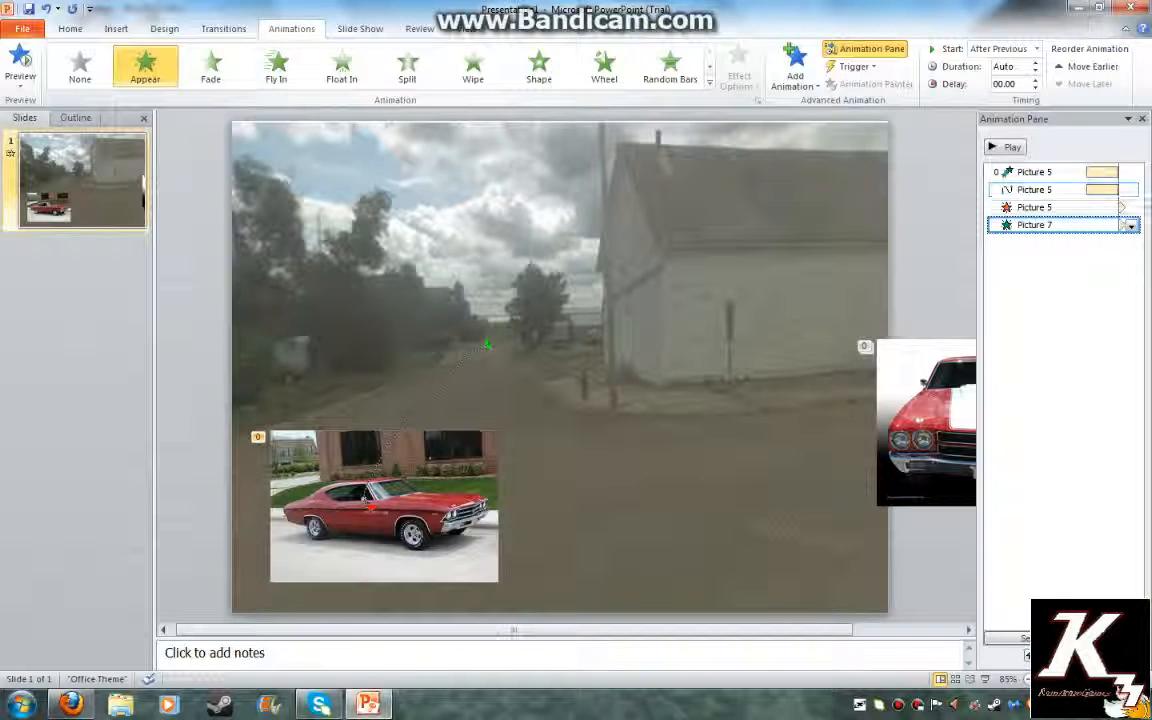
left_click(1060, 207)
left_click(800, 290)
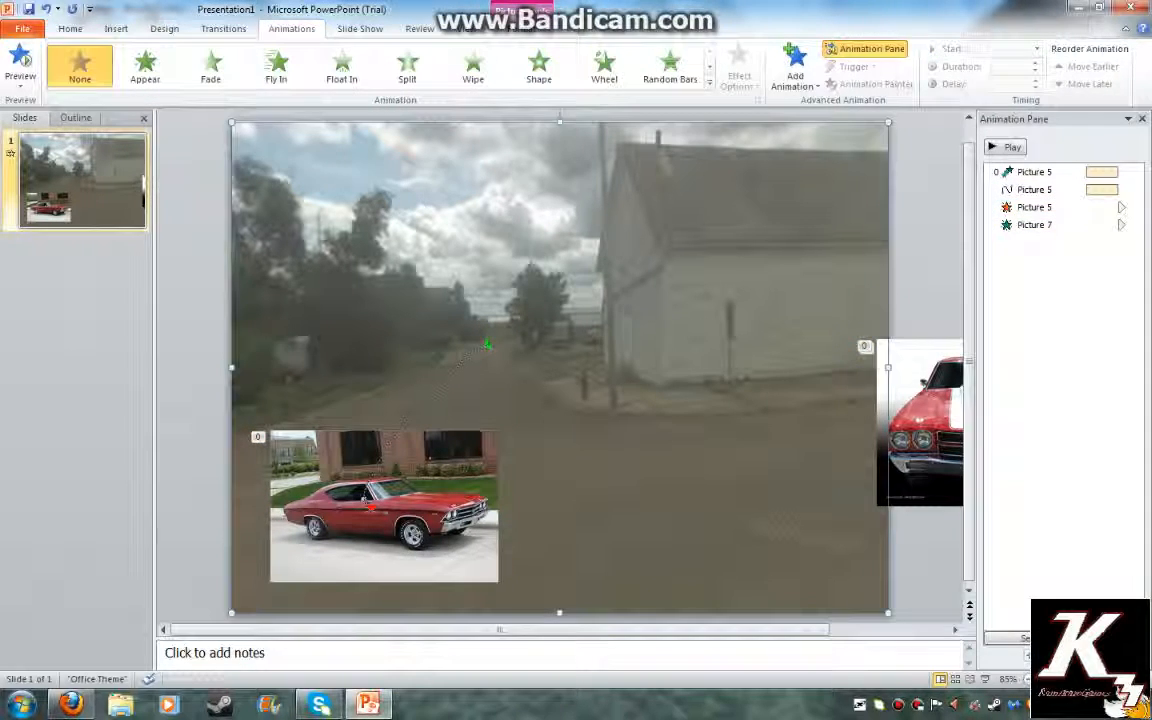
left_click(1060, 280)
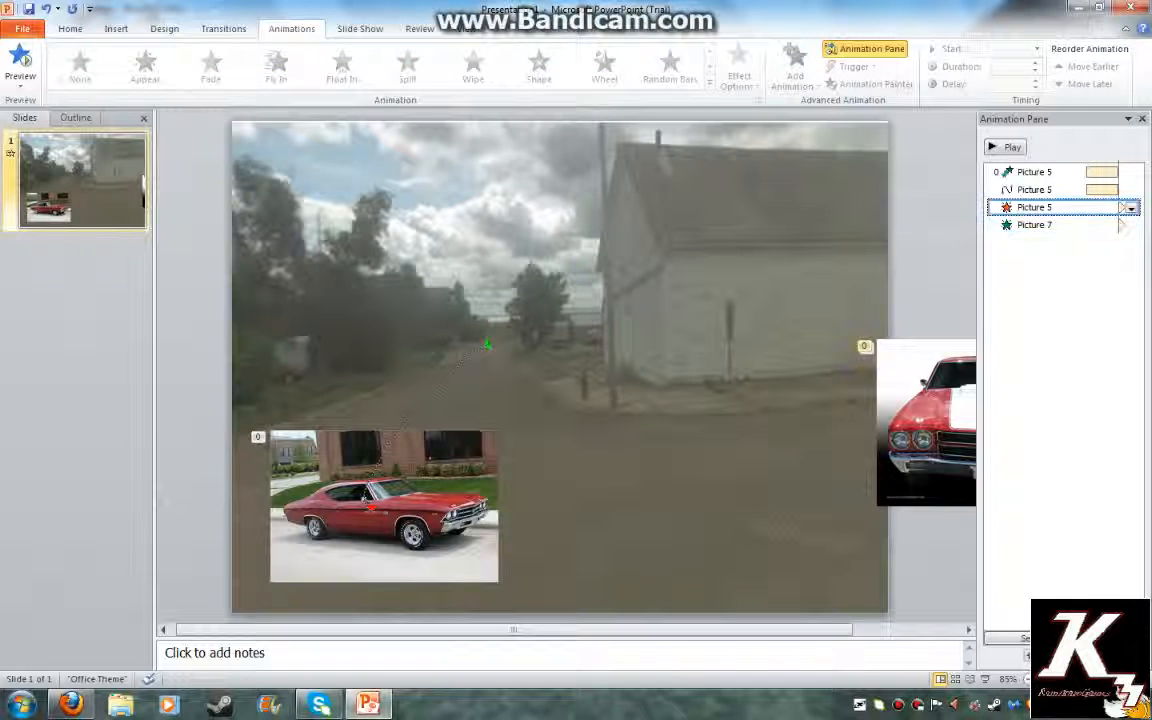
left_click(1123, 224)
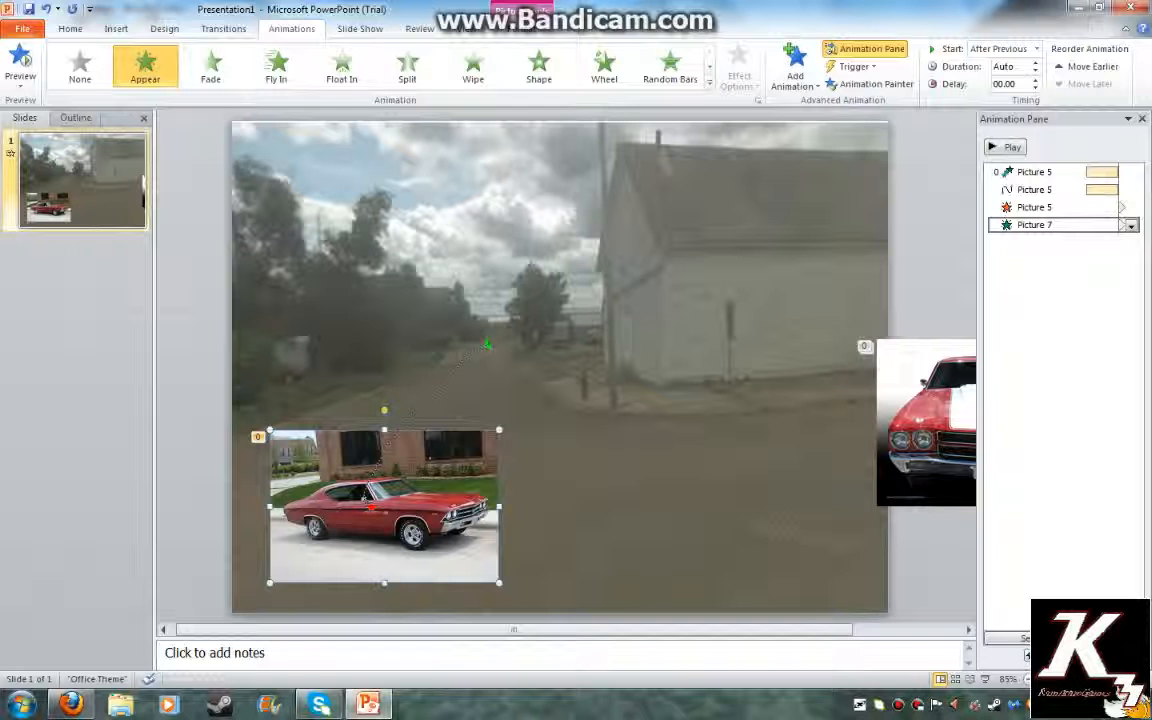
Draw a Custom Path motion path carrying the Chevelle right across the road
left_click(709, 82)
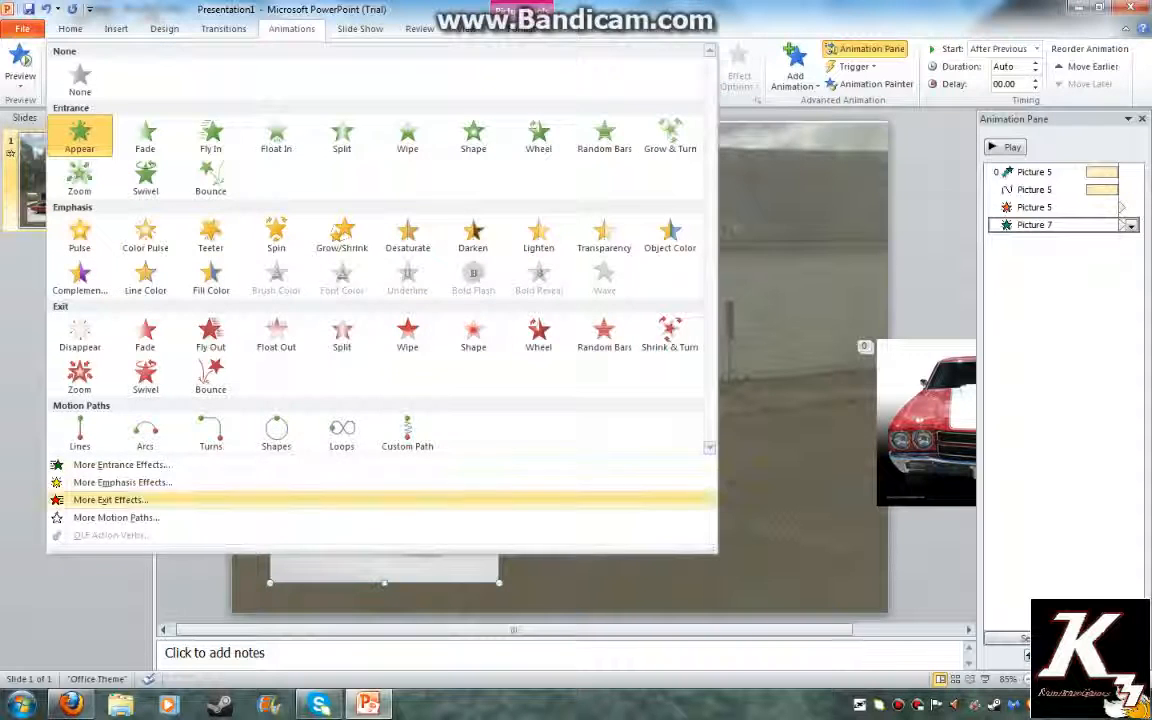
left_click(398, 435)
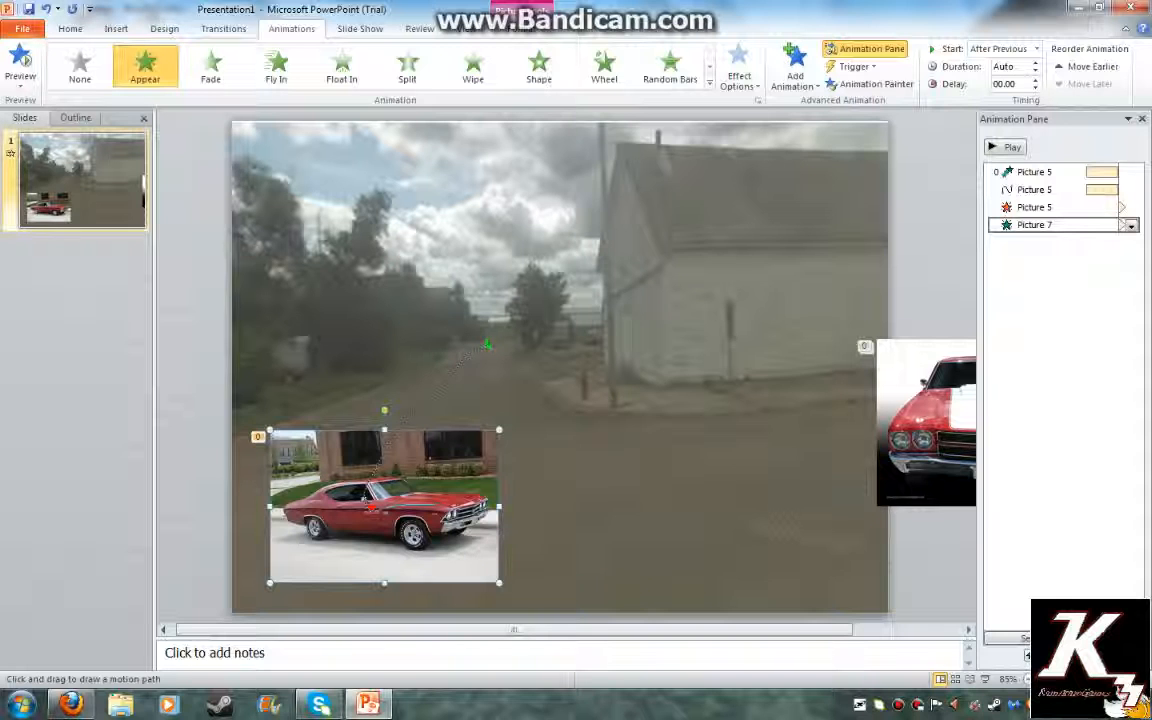
left_click_drag(374, 507, 974, 444)
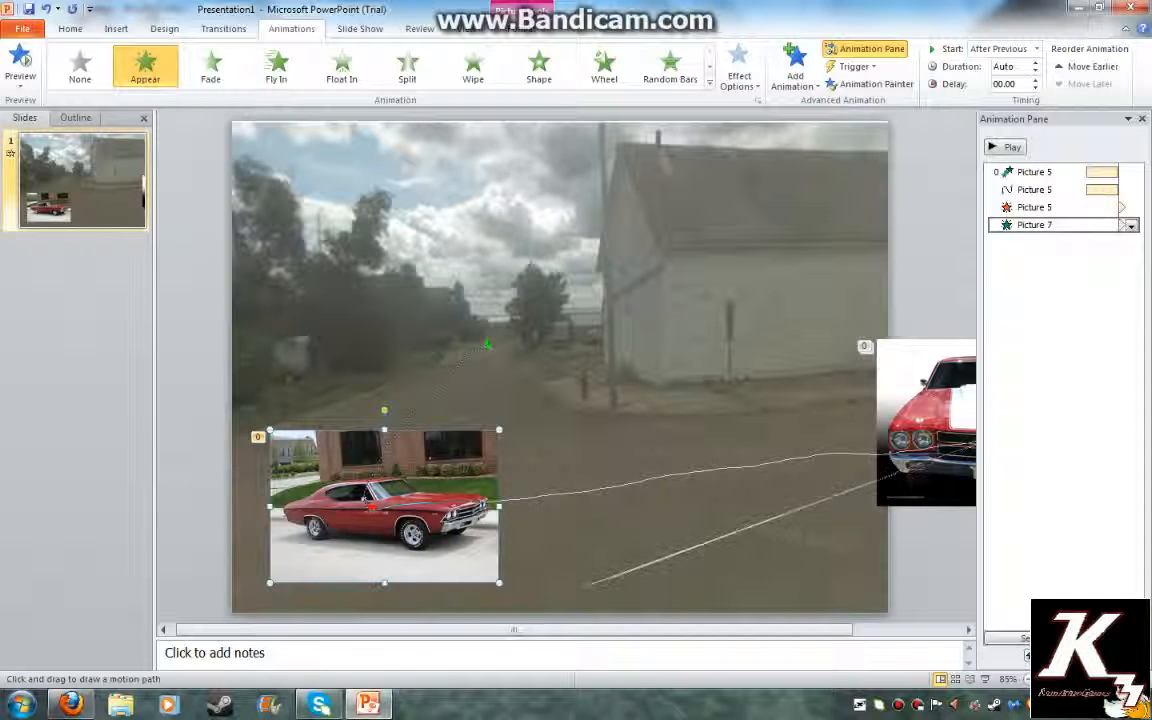
double_click(733, 540)
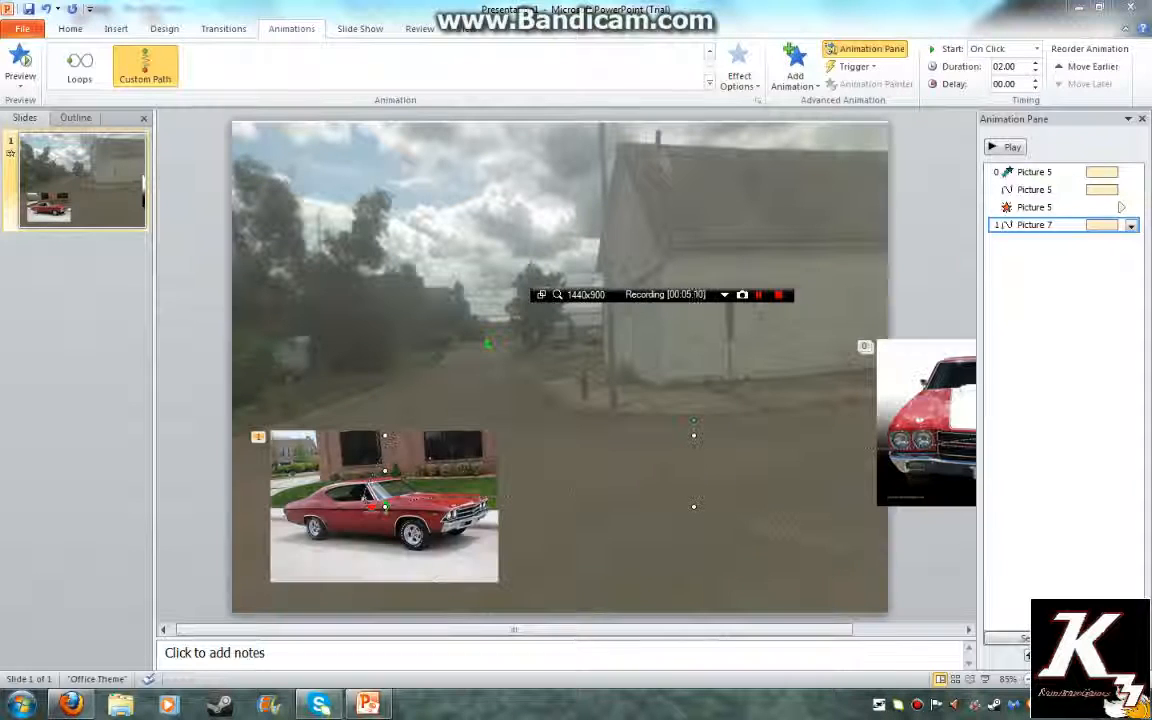
left_click(917, 705)
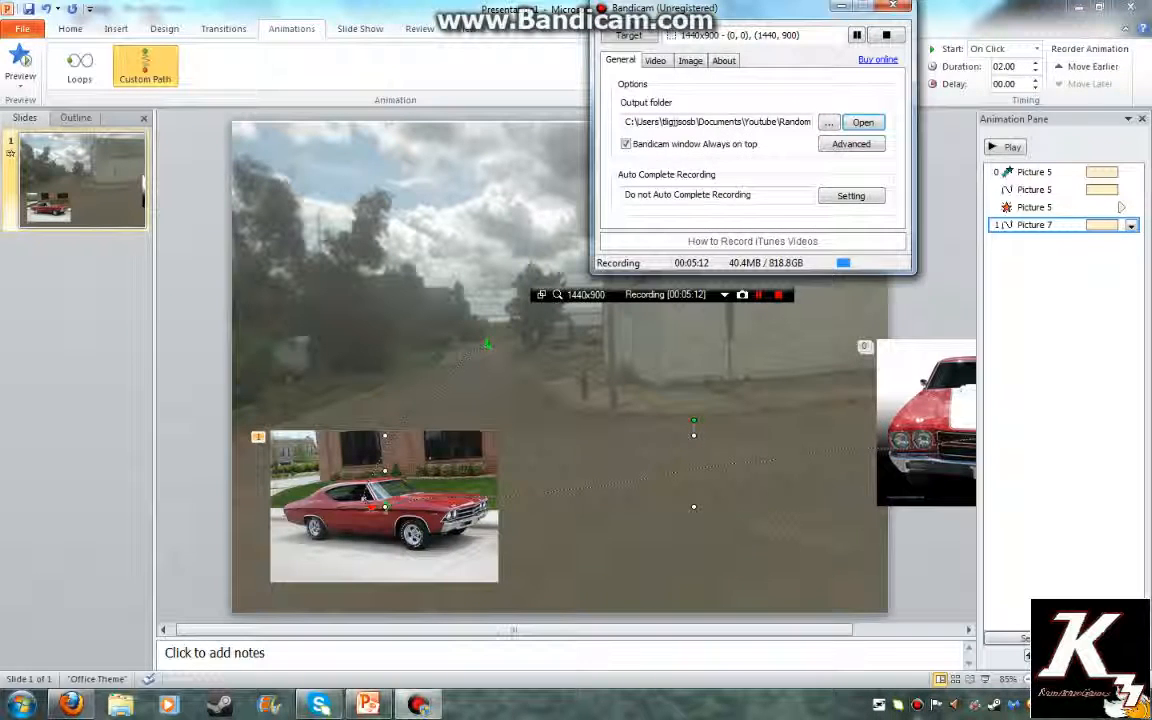
left_click(655, 61)
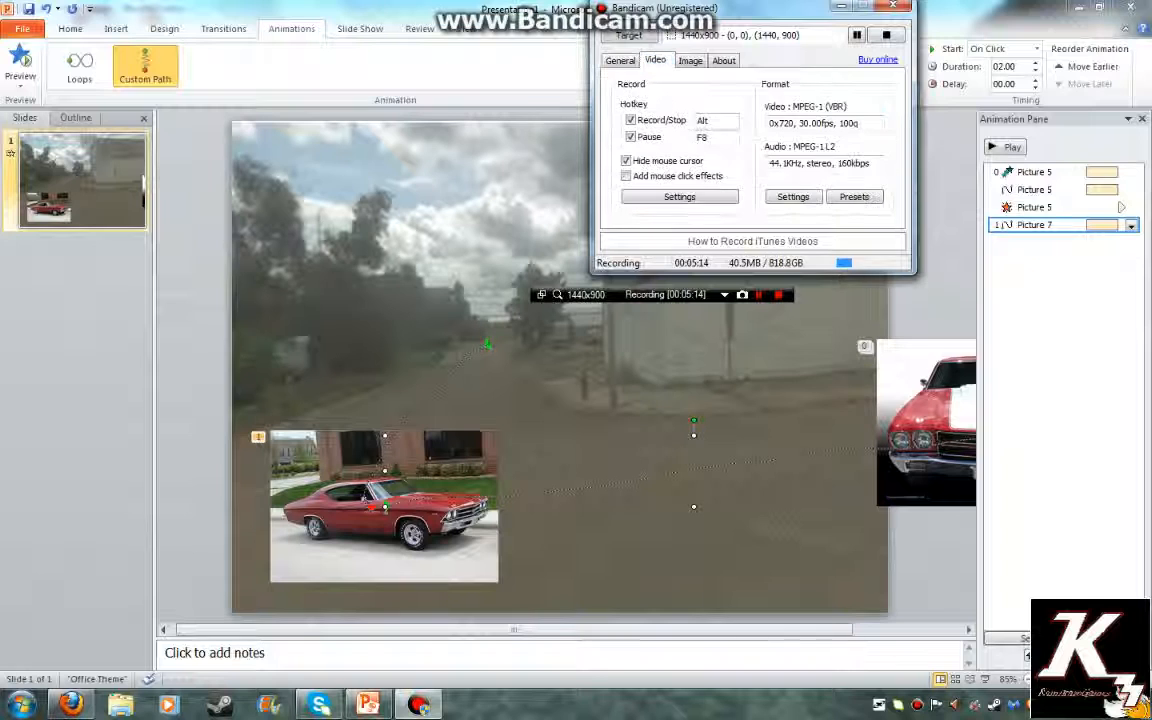
left_click(627, 161)
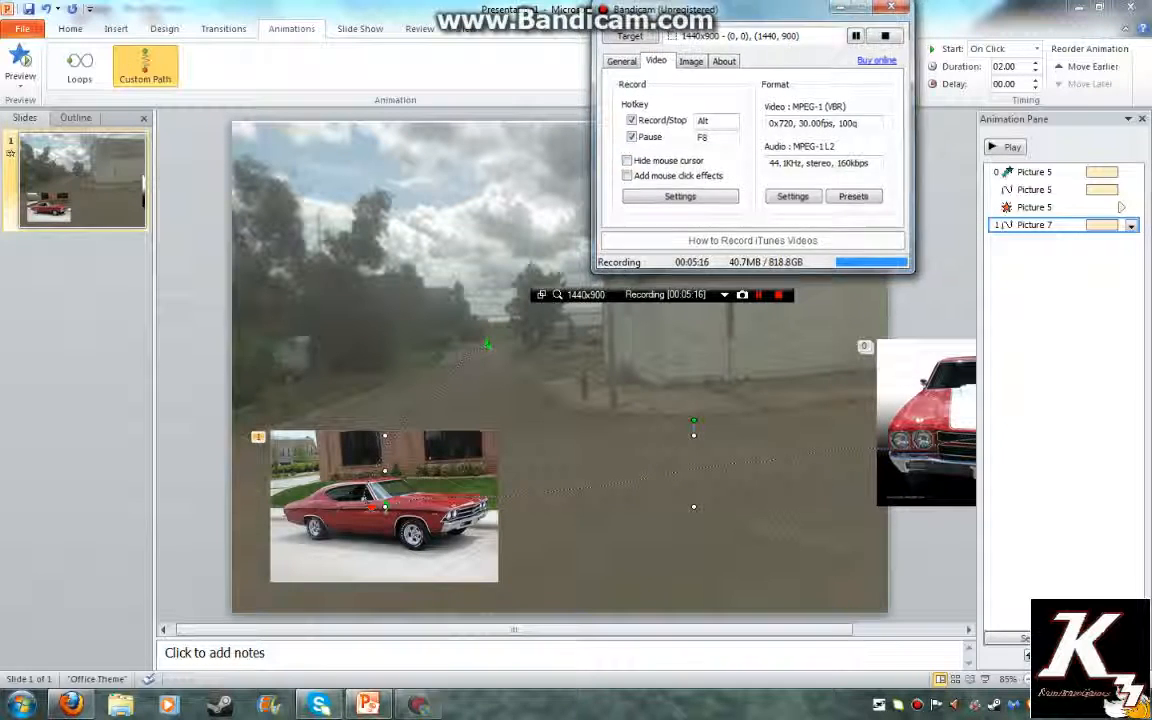
left_click(841, 6)
left_click(724, 295)
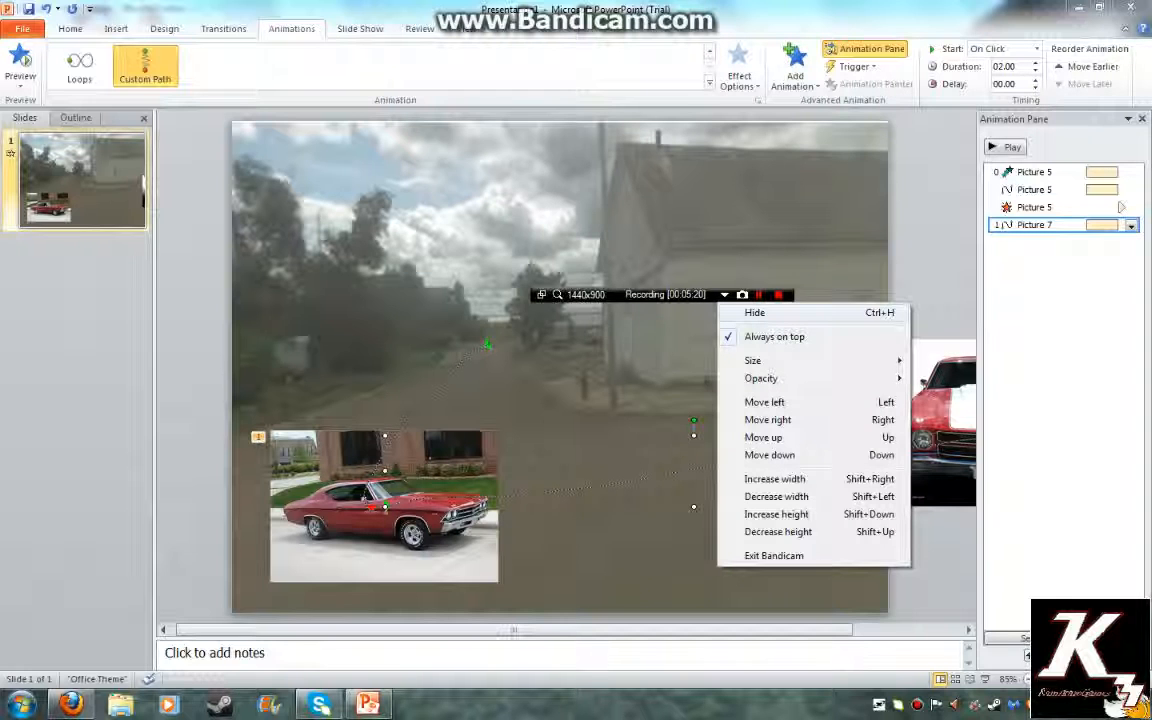
left_click(665, 295)
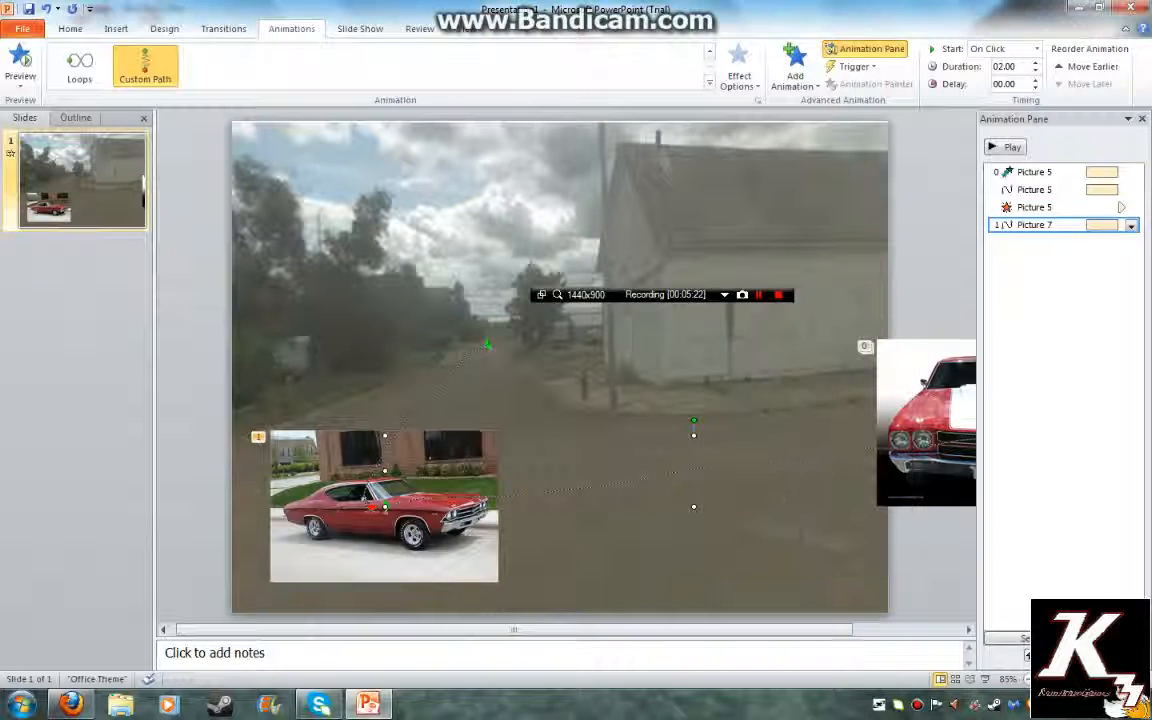
left_click_drag(665, 295, 919, 12)
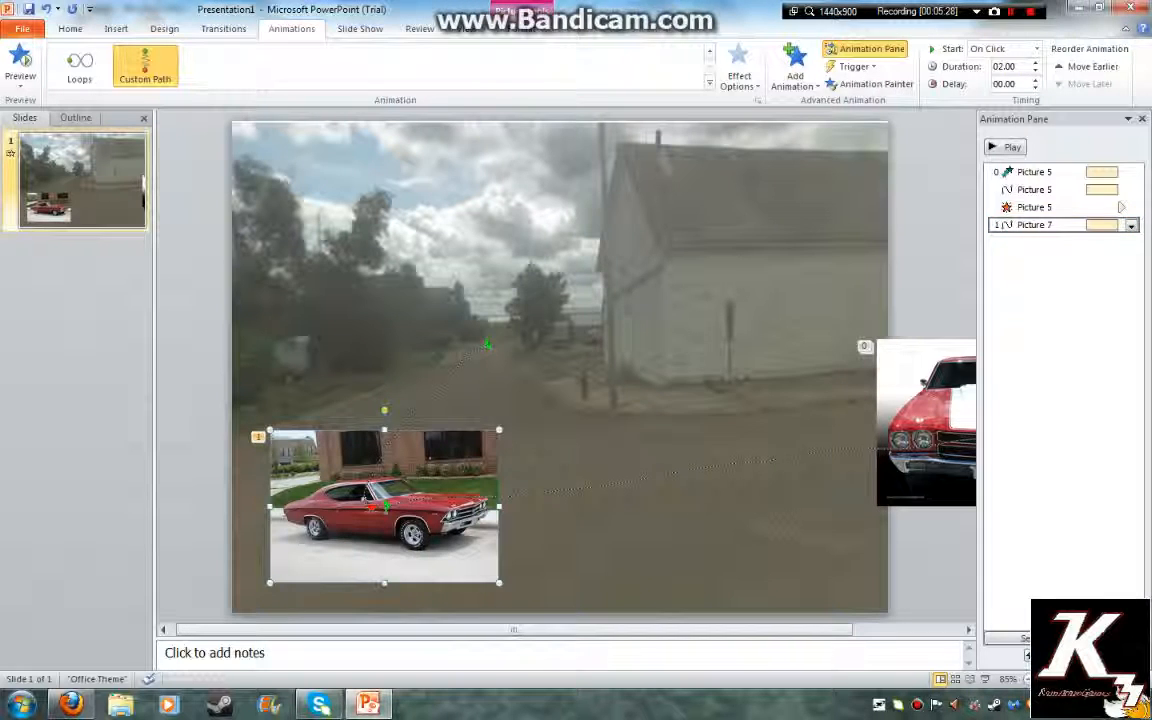
Set Picture 7's motion path to start With Previous, giving it a 02.00-second delay
left_click(1131, 225)
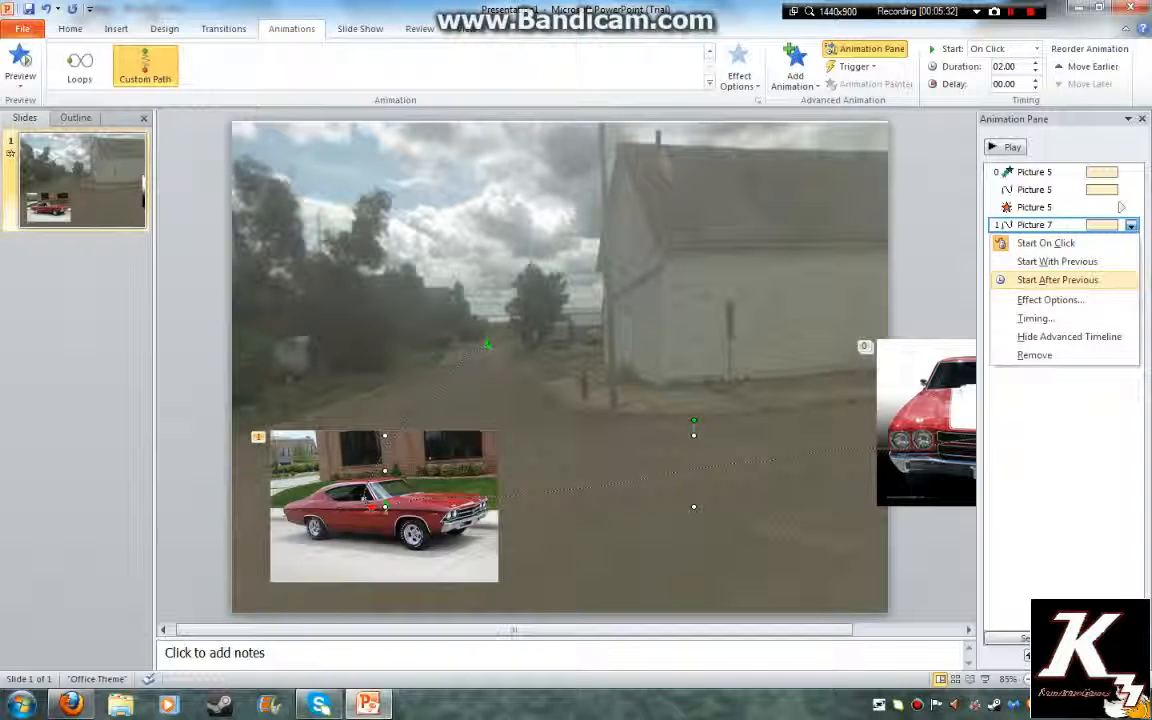
left_click(1057, 261)
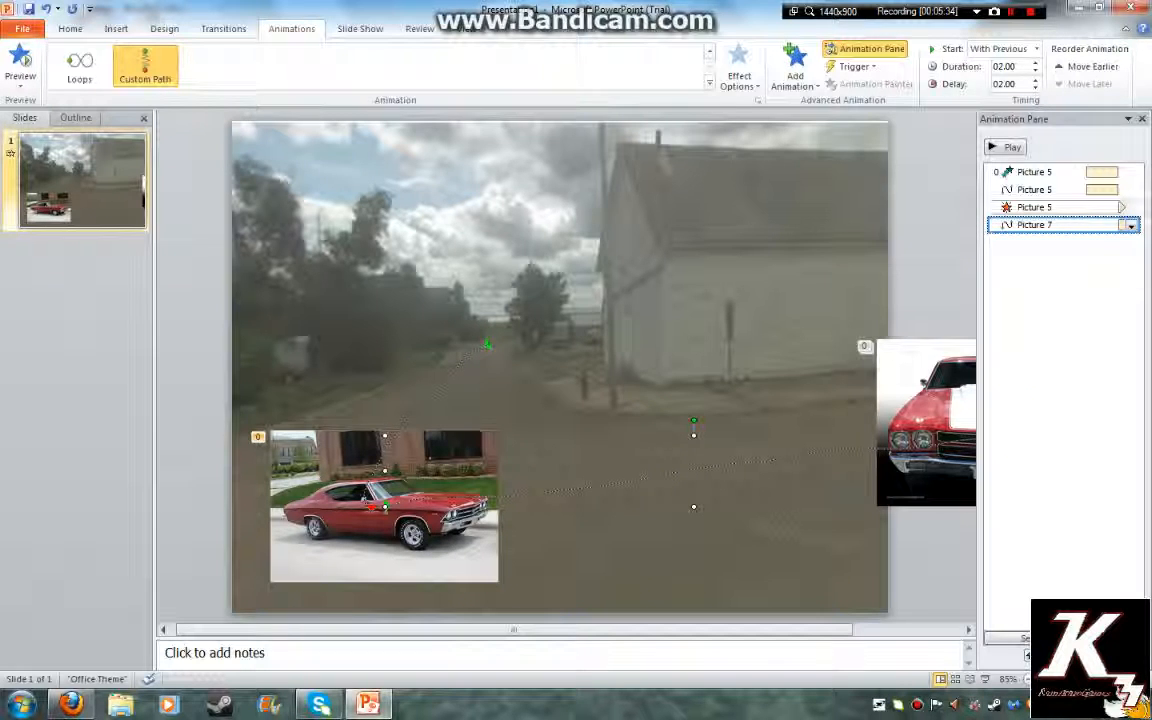
left_click(1125, 207)
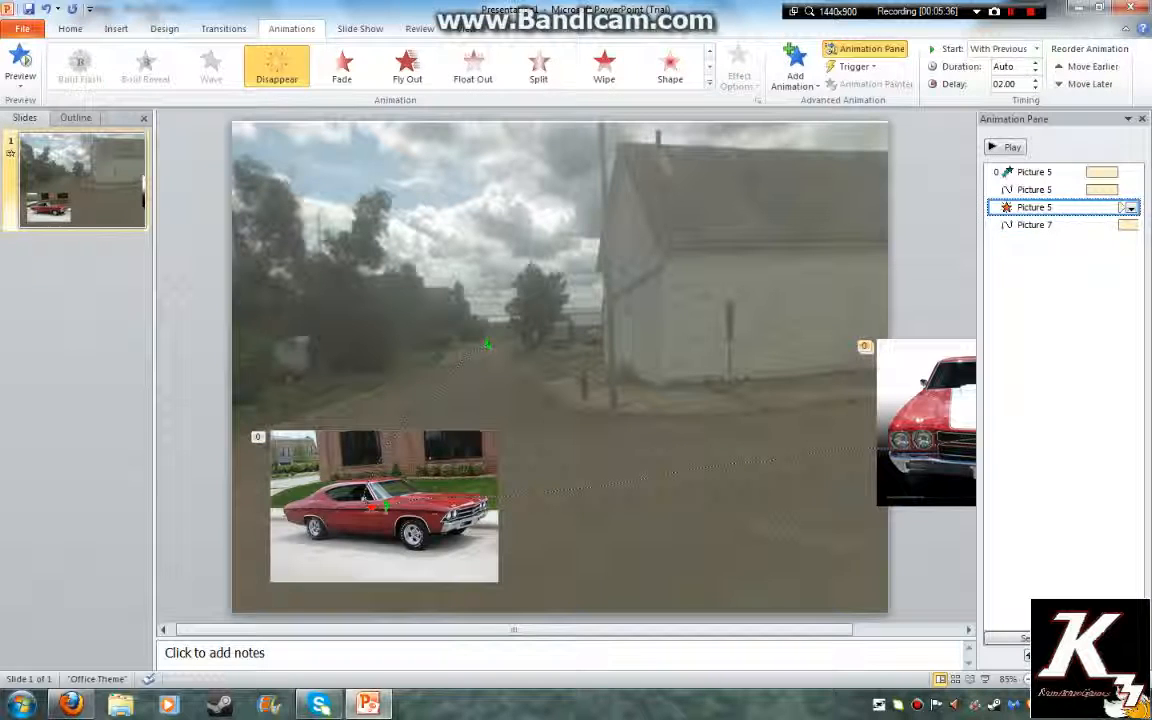
left_click(1035, 225)
left_click(388, 530)
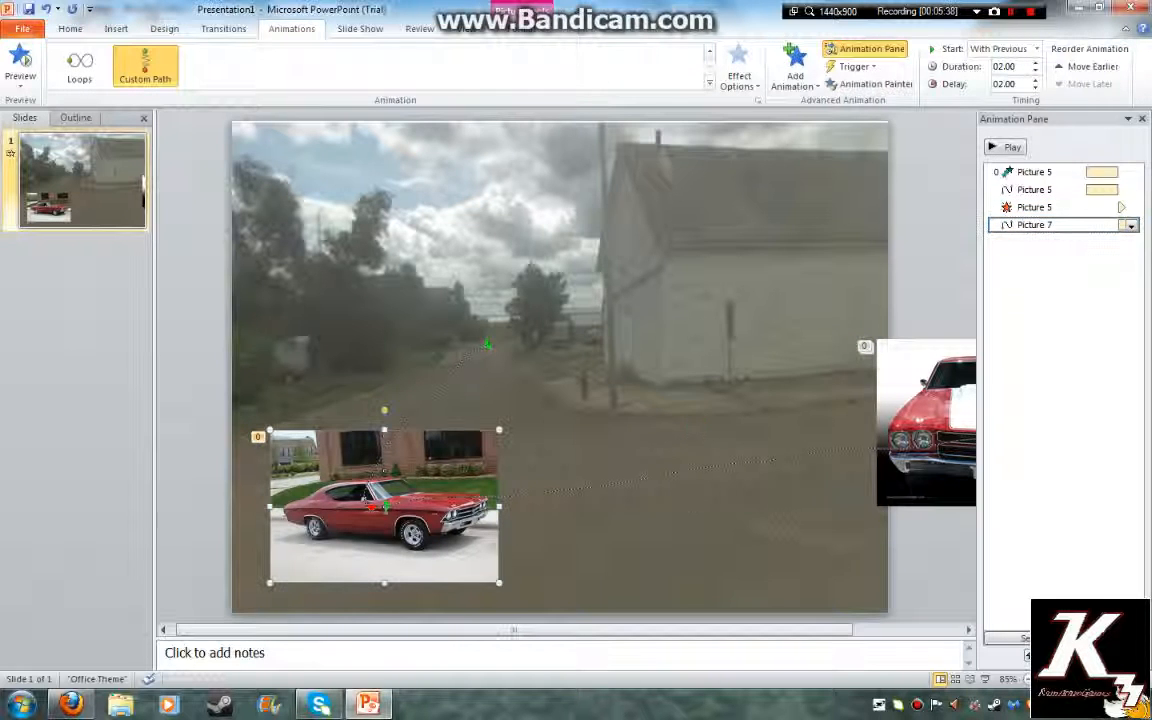
left_click(928, 425)
left_click(1062, 270)
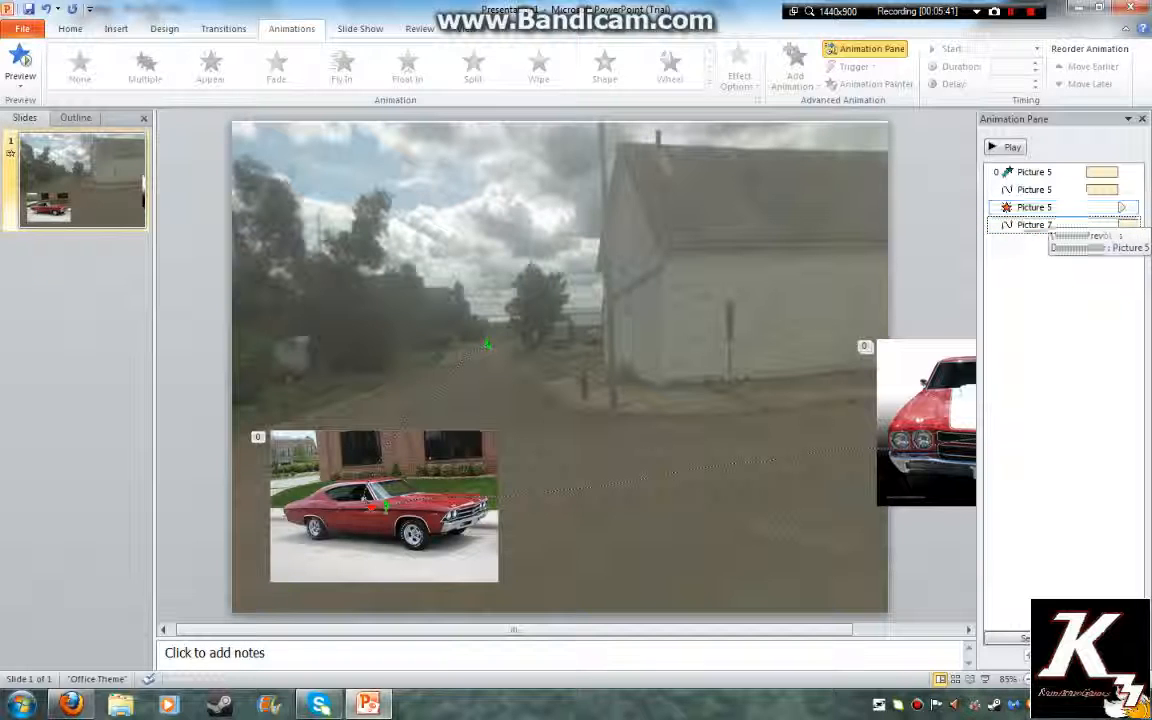
left_click(1050, 225)
mouse_move(1050, 225)
left_mouse_down()
mouse_move(1050, 200)
mouse_move(1050, 225)
left_mouse_up()
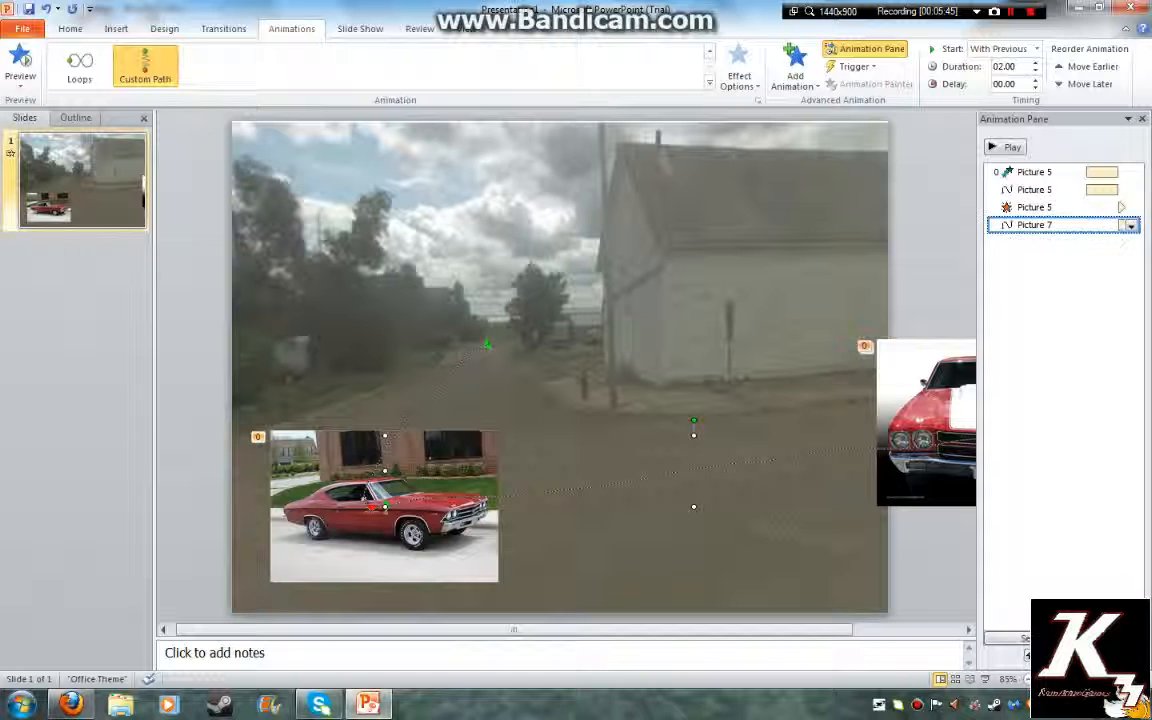
left_click(1131, 225)
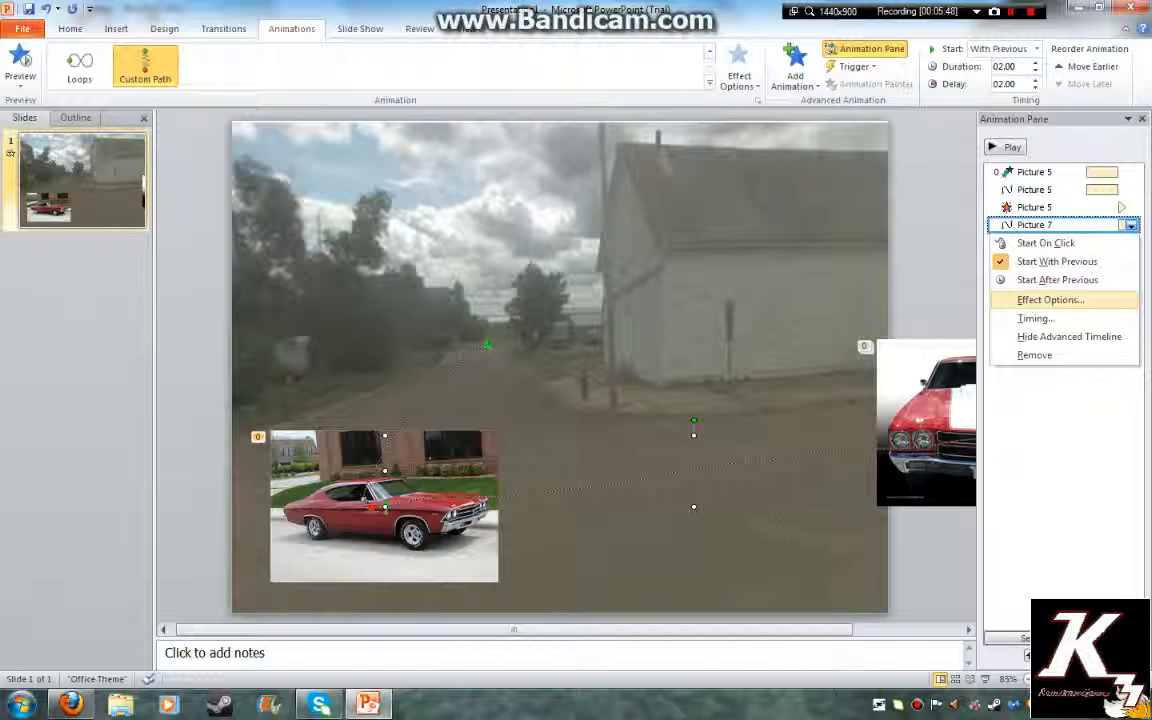
Lower the Custom Path's smooth start and confirm its timing: With Previous, 2-second delay, 2 seconds
left_click(1050, 300)
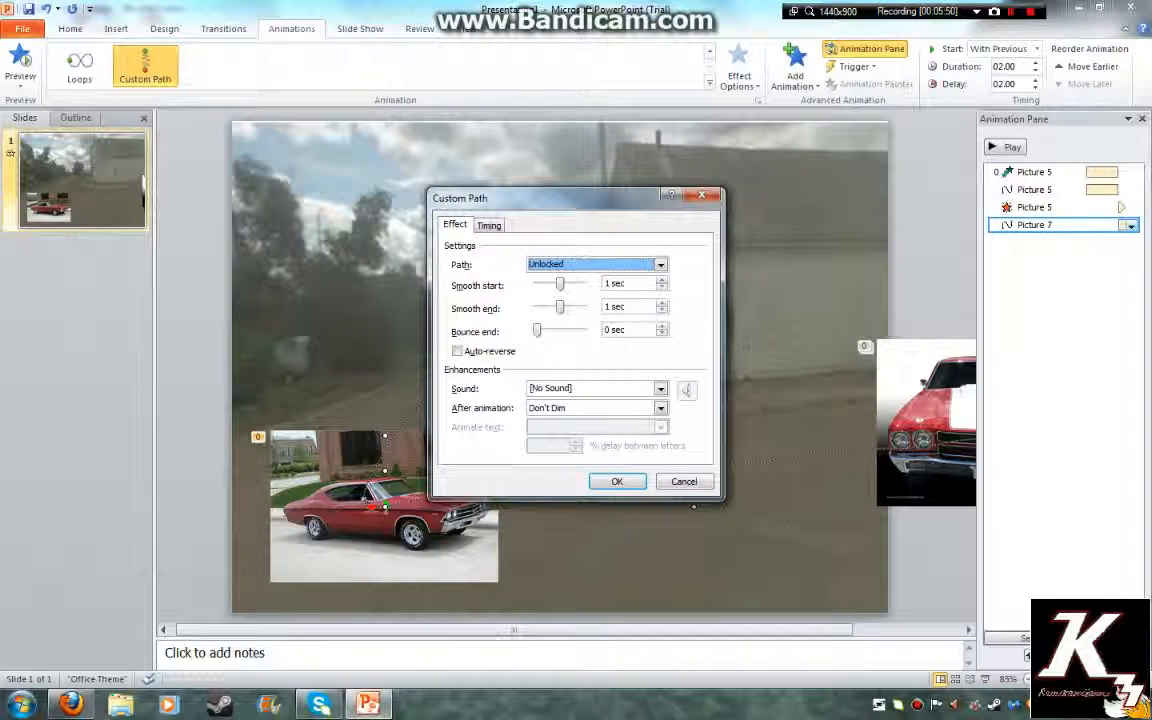
left_click_drag(560, 285, 538, 308)
left_click(489, 226)
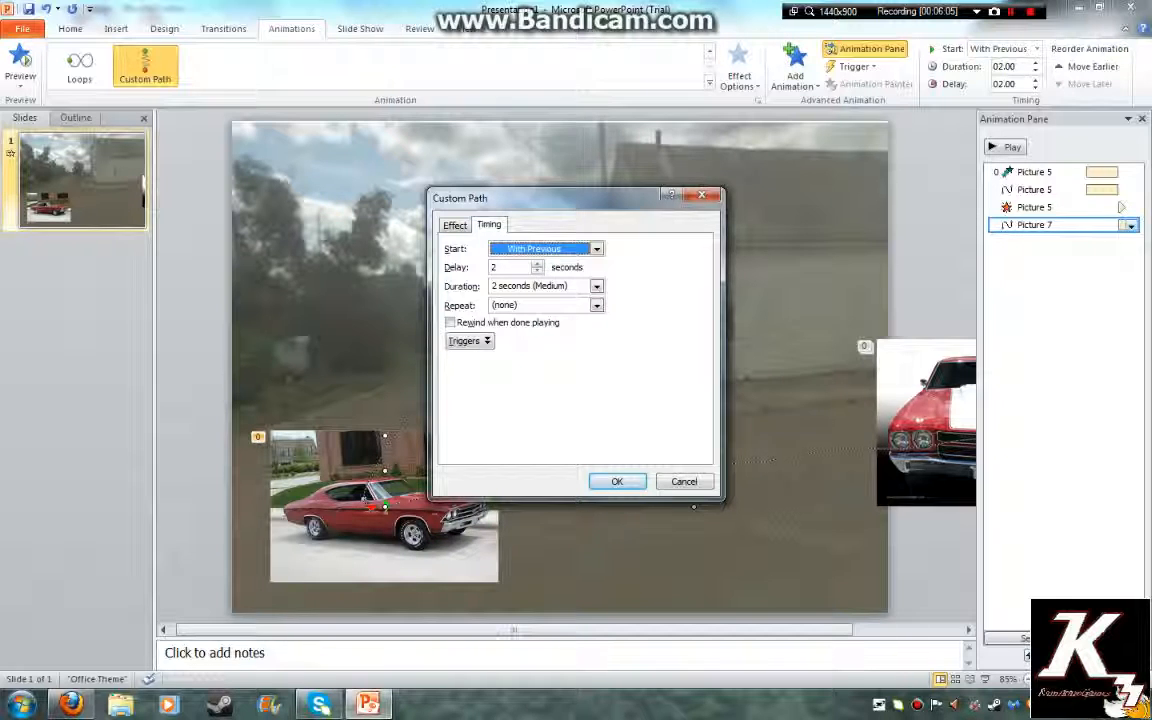
key("Return")
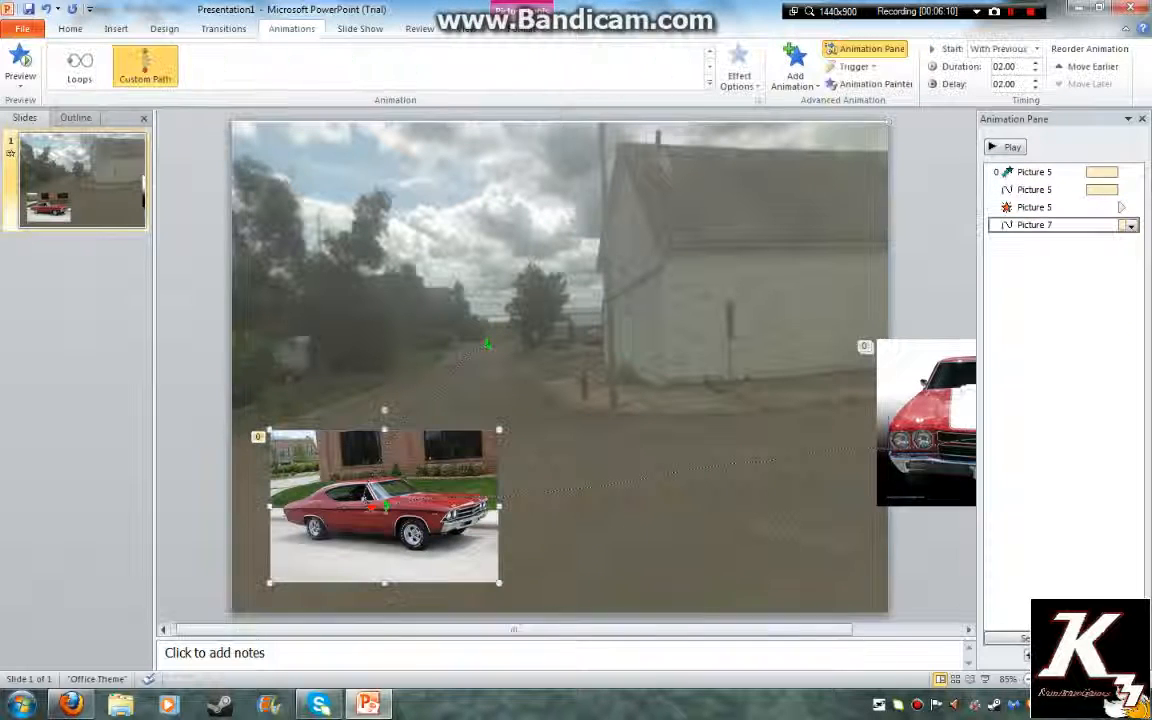
Add a With Previous Appear effect to Picture 7, order it before the motion path, and preview
left_click(795, 72)
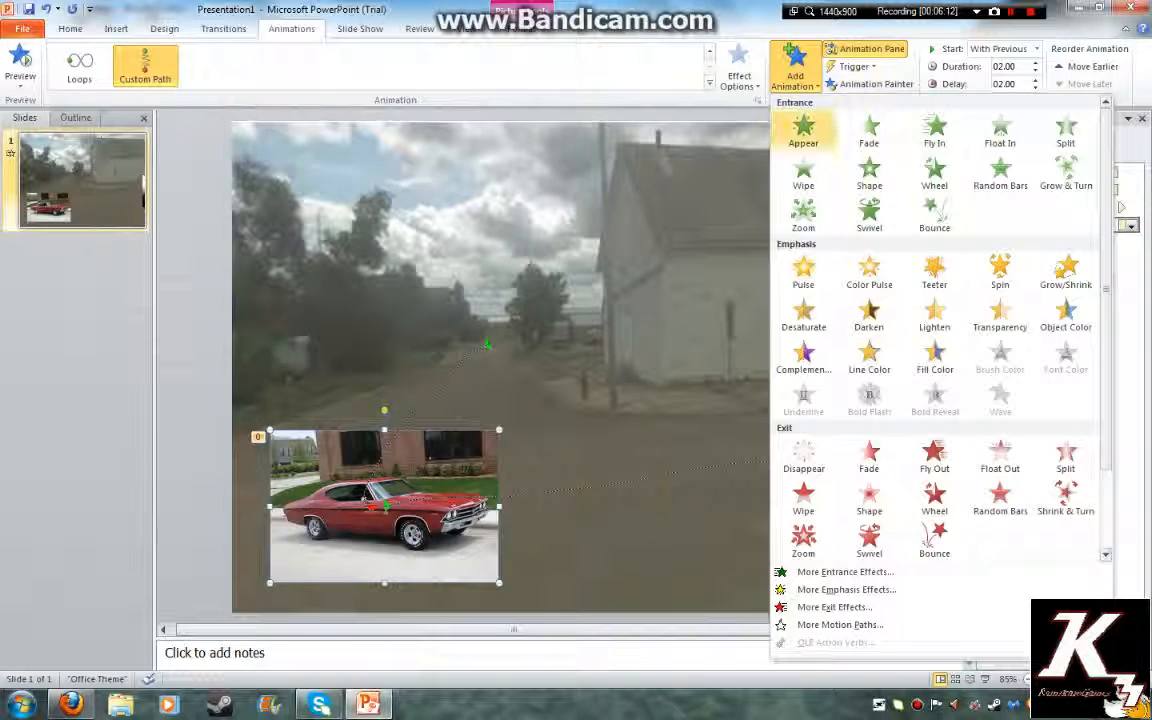
left_click(805, 122)
left_click(1131, 242)
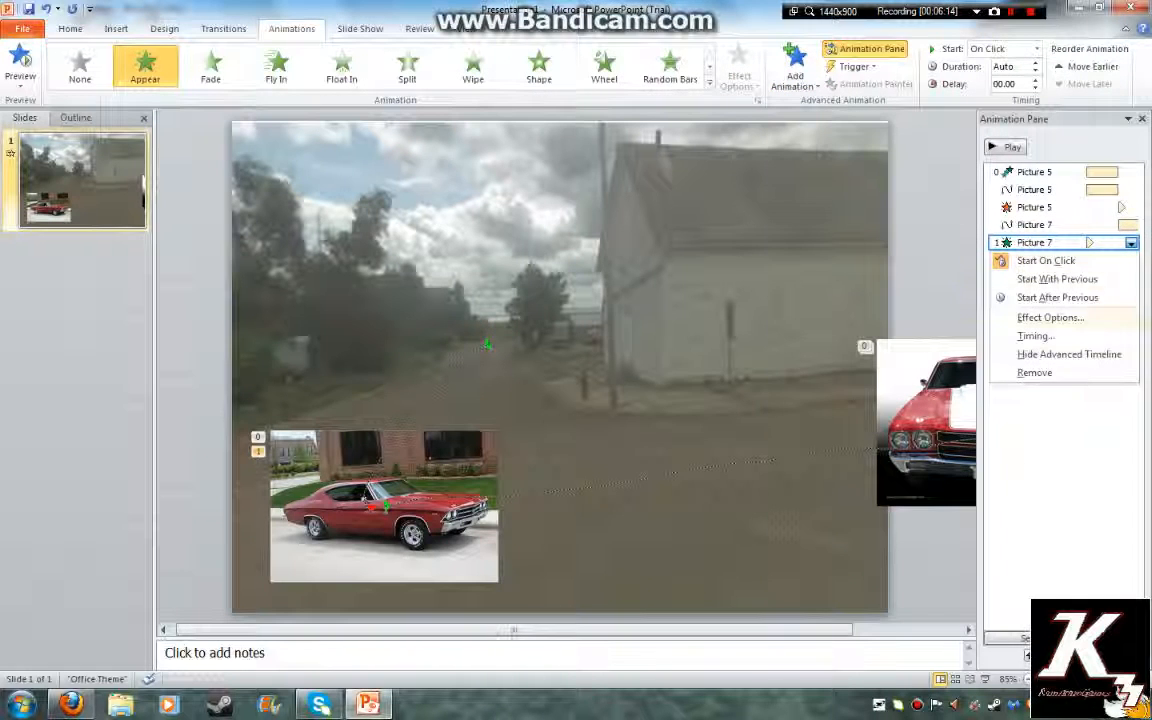
left_click(1040, 278)
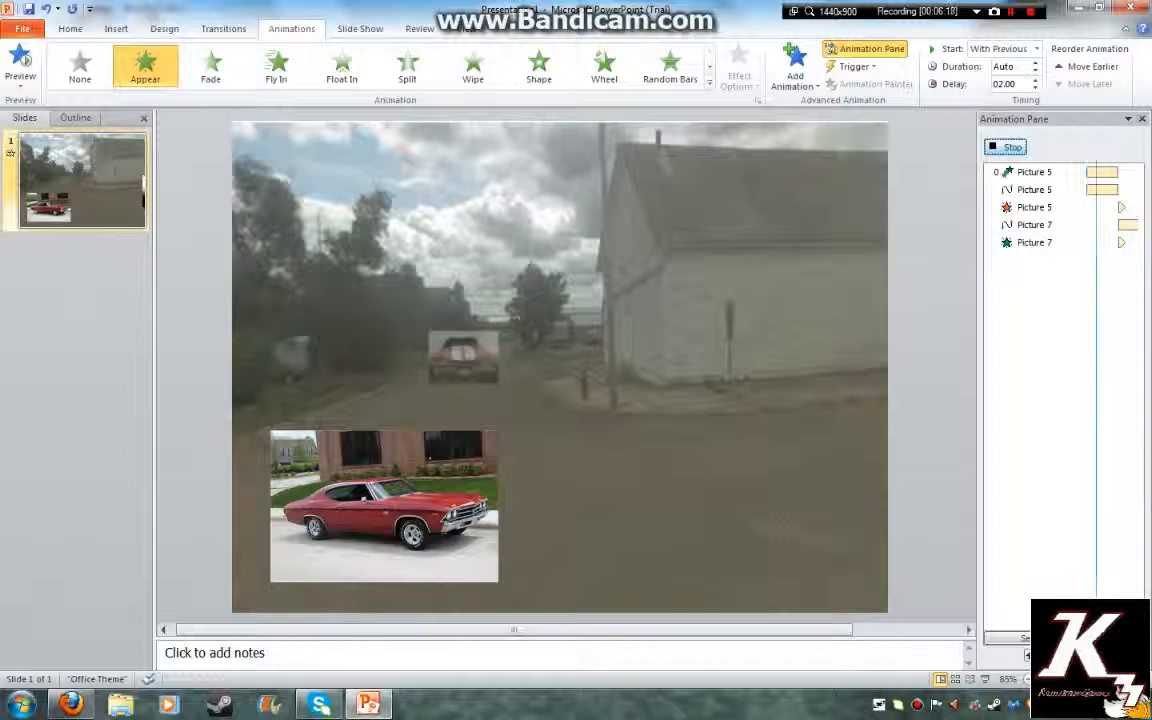
left_click(1128, 243)
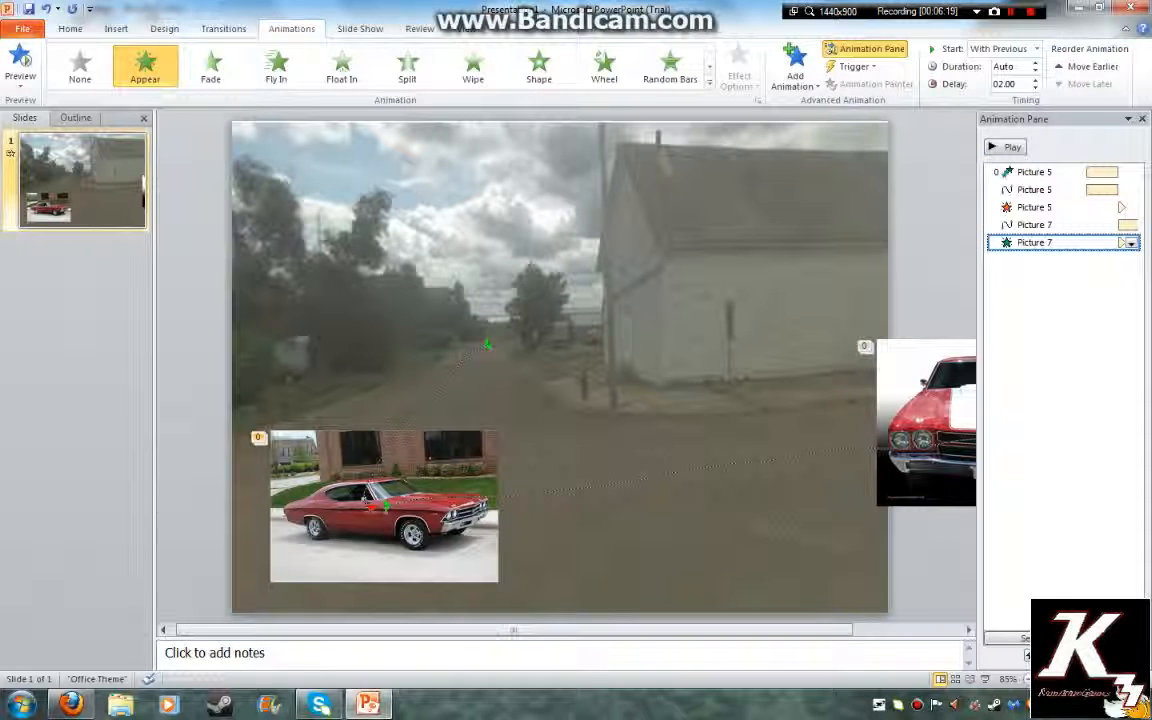
left_click_drag(1100, 218, 1100, 220)
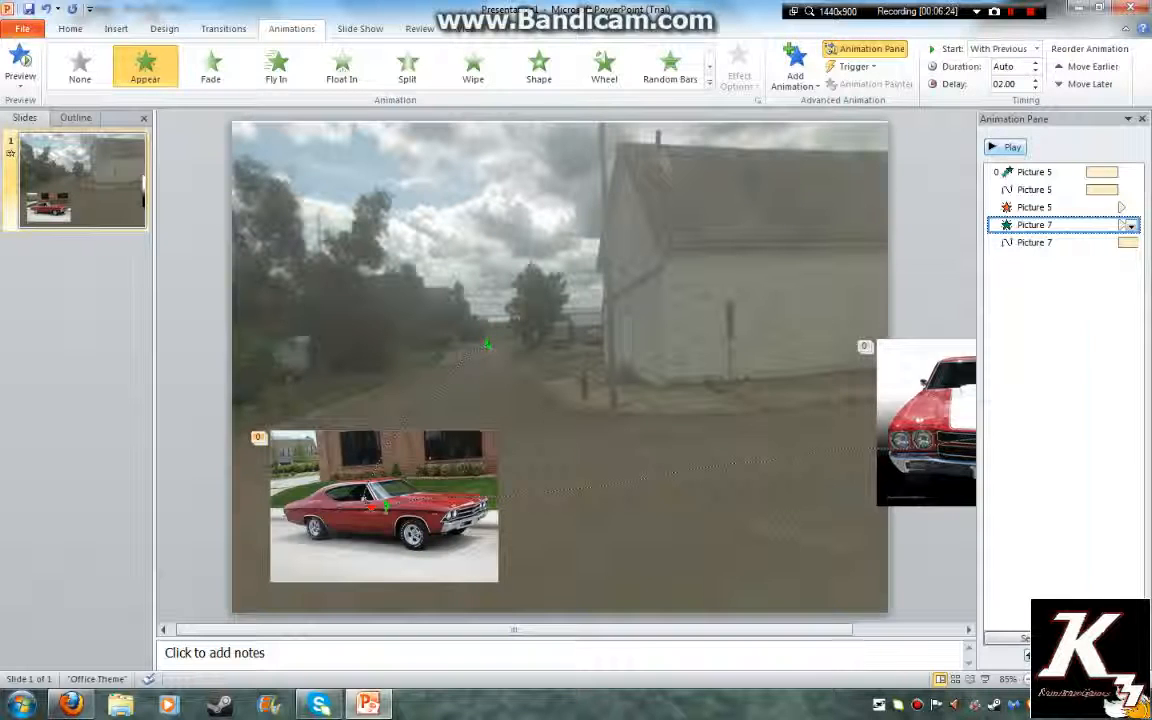
left_click(1005, 147)
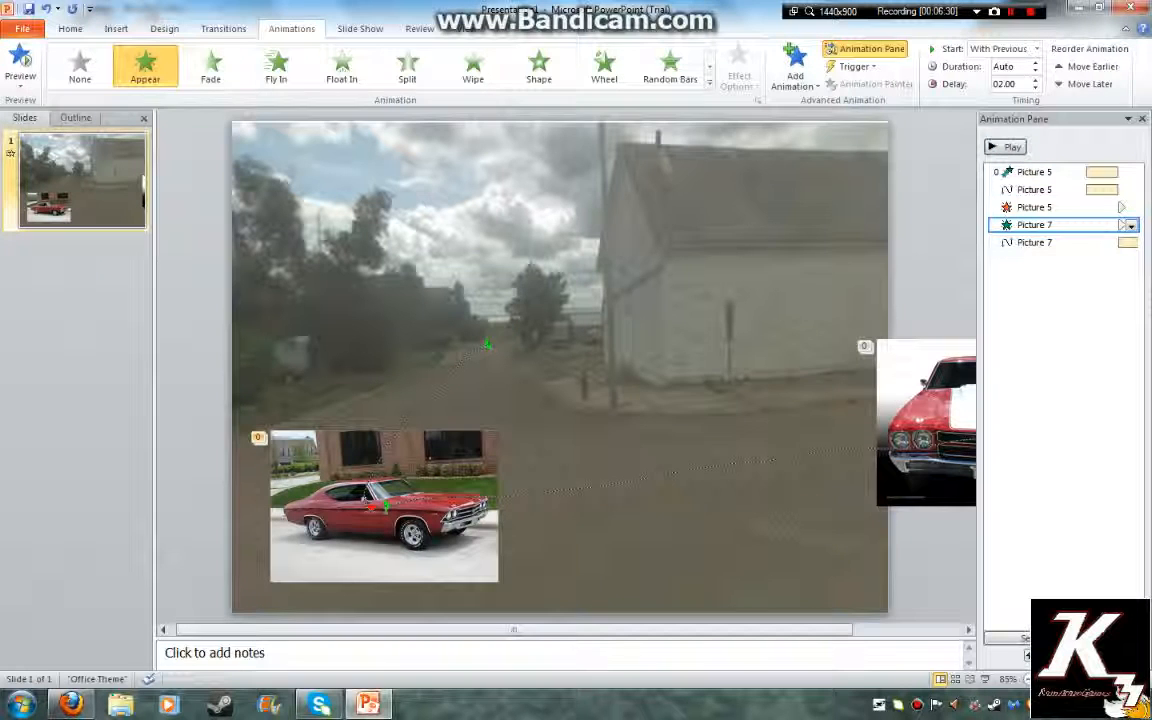
left_click(384, 507)
Change the Chevelle motion path's duration to 1 second (Fast) in its timing settings
left_click(926, 423)
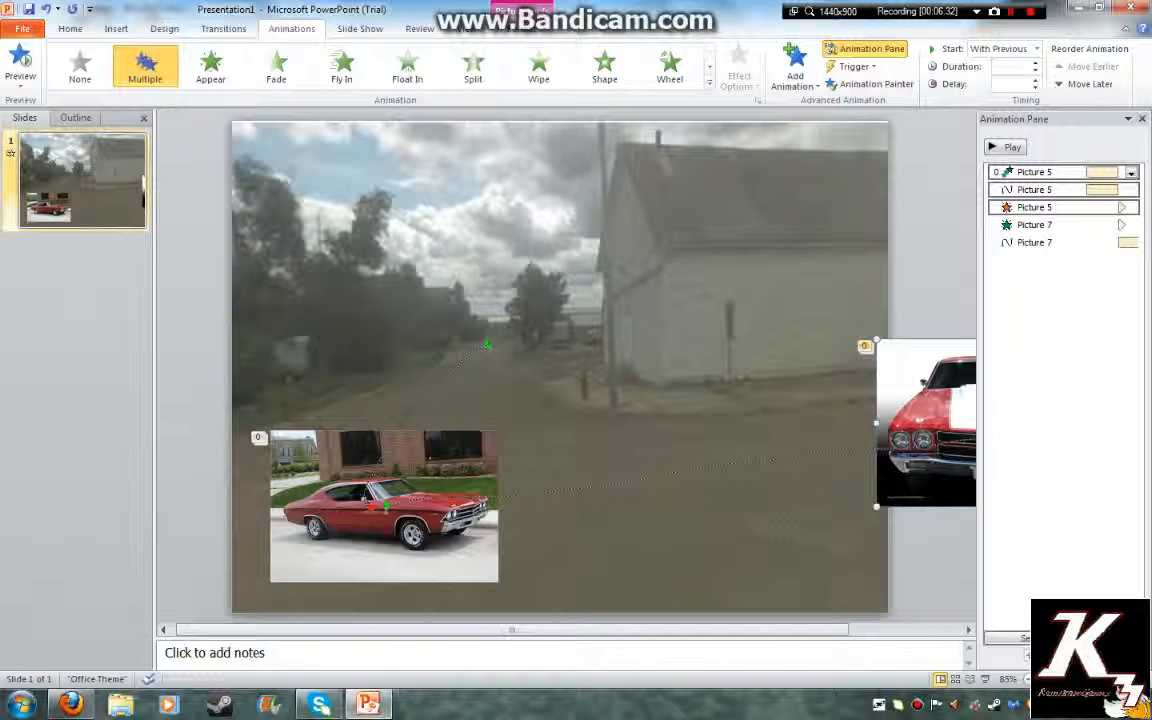
left_click(384, 507)
left_click(1100, 242)
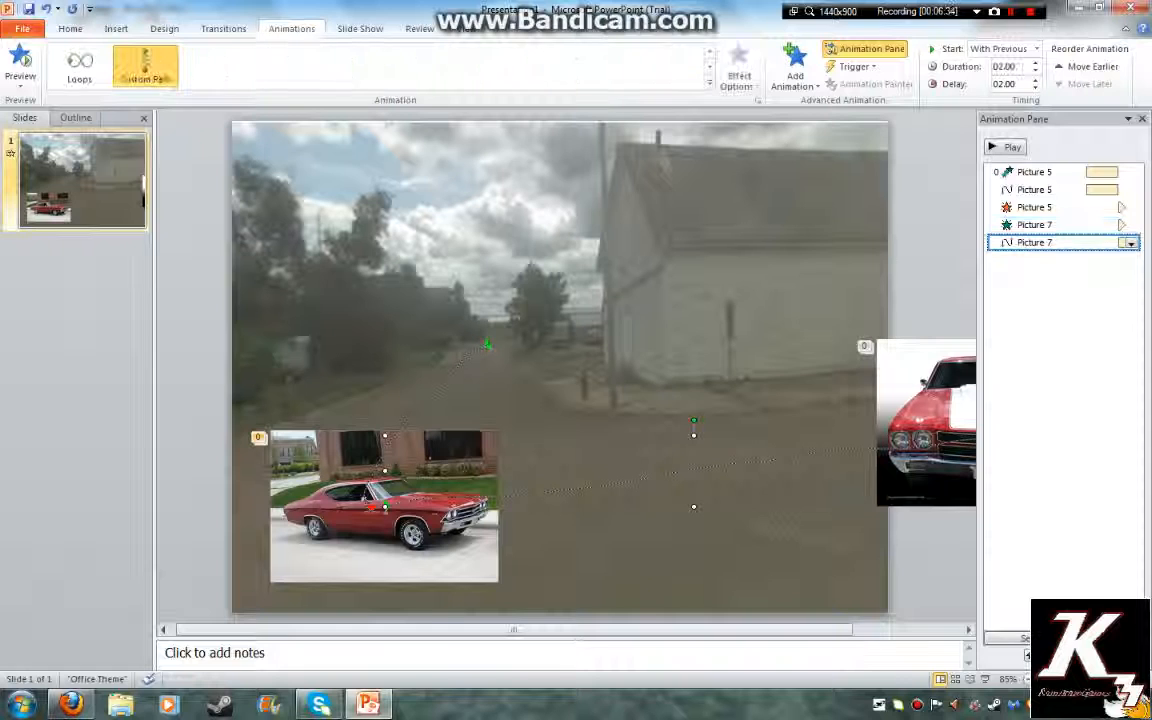
left_click(1130, 243)
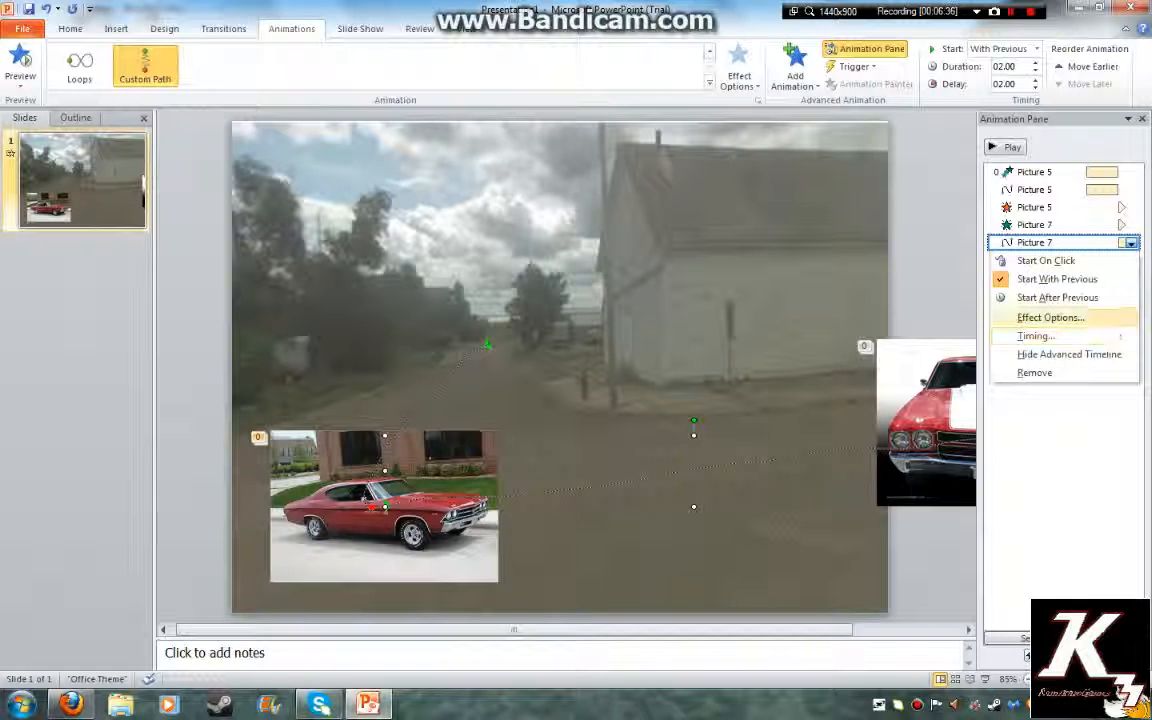
left_click(1048, 317)
left_click(489, 225)
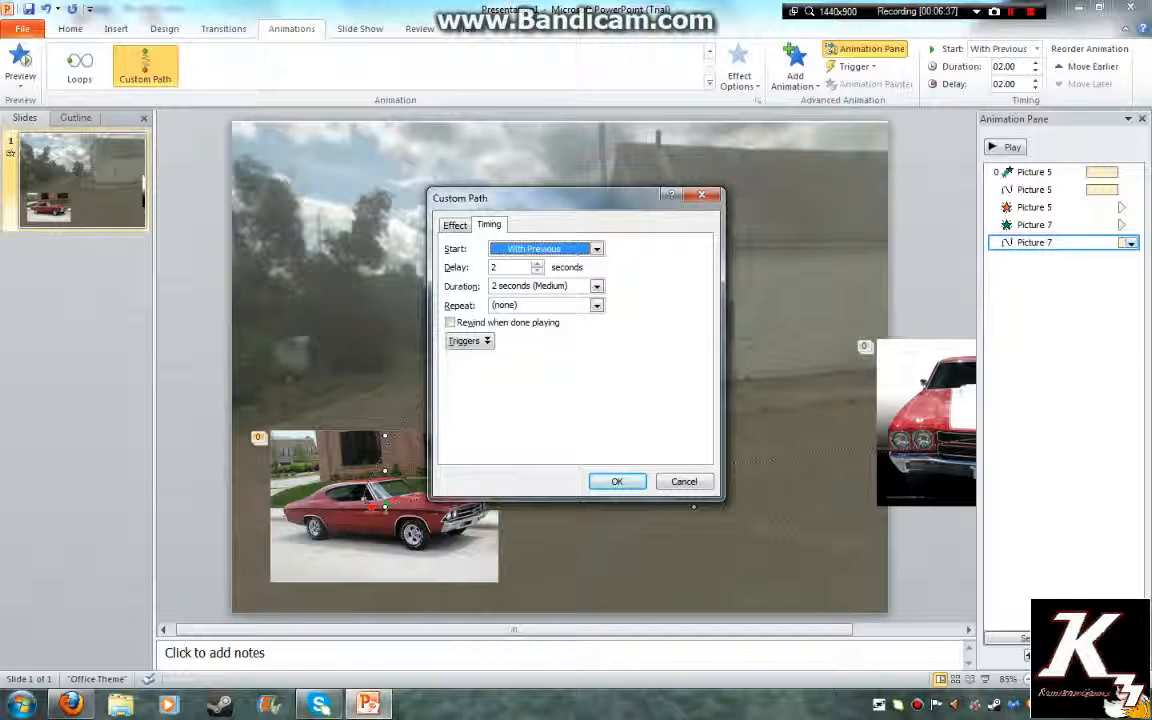
left_click(597, 286)
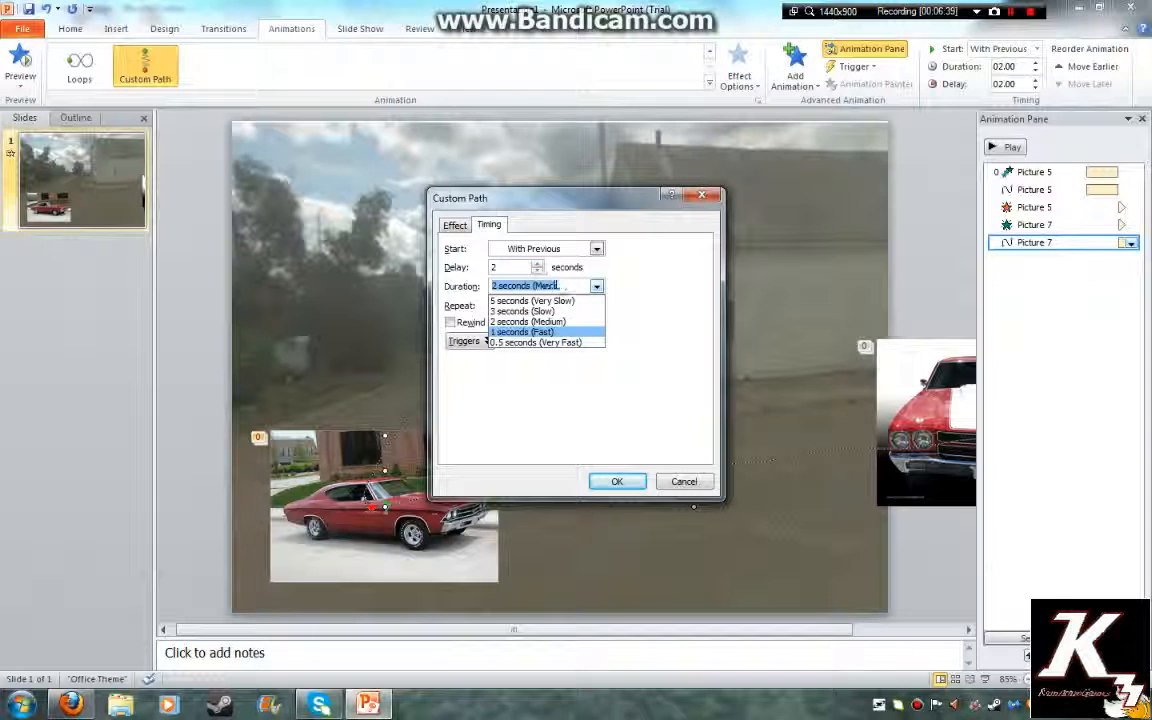
left_click(527, 331)
key("Return")
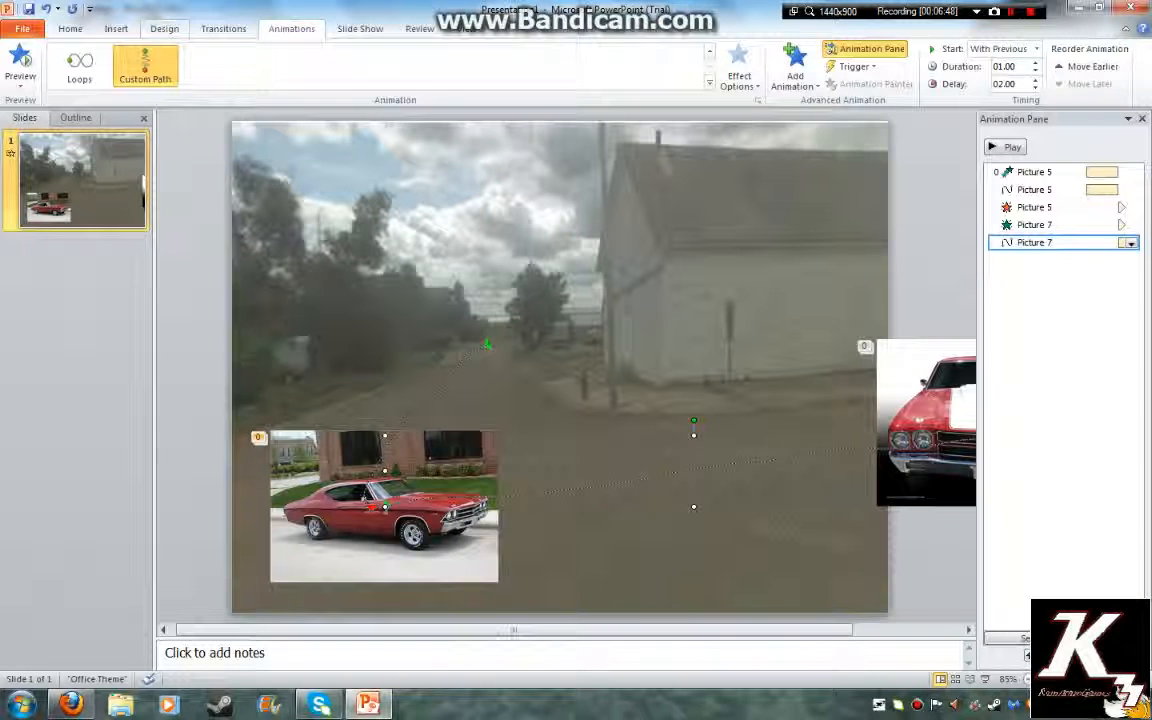
left_click(223, 28)
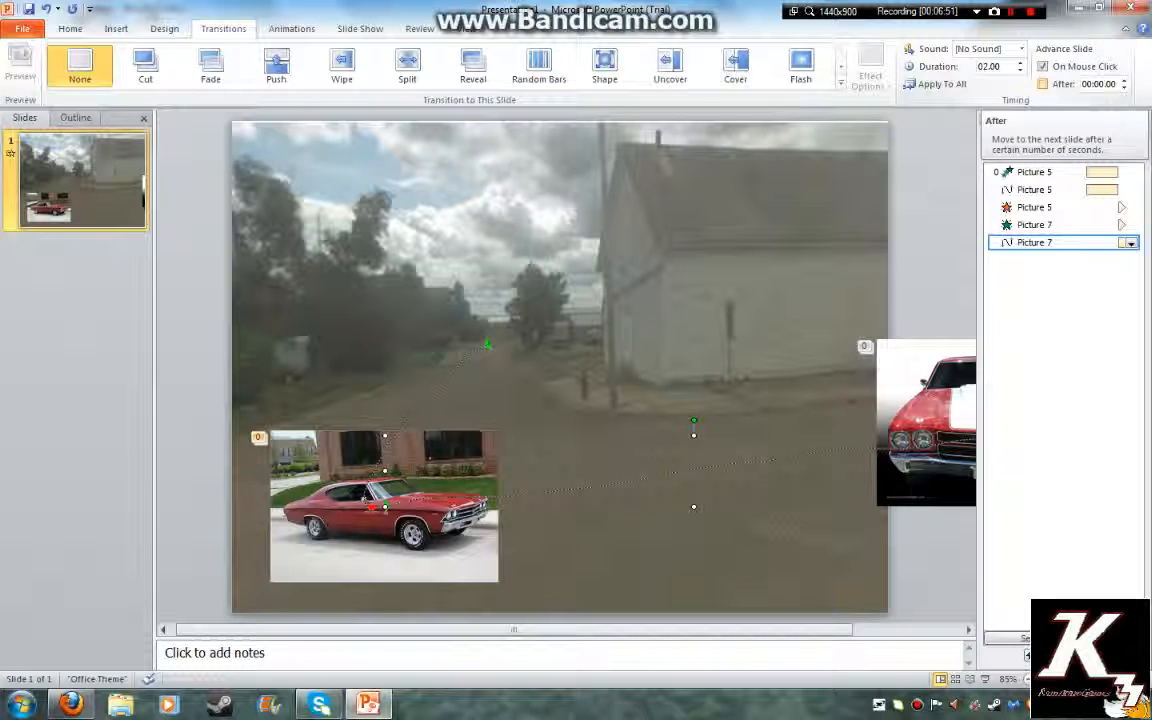
Turn on Advance Slide After for the slide, then run the slide show and exit it
left_click(1043, 84)
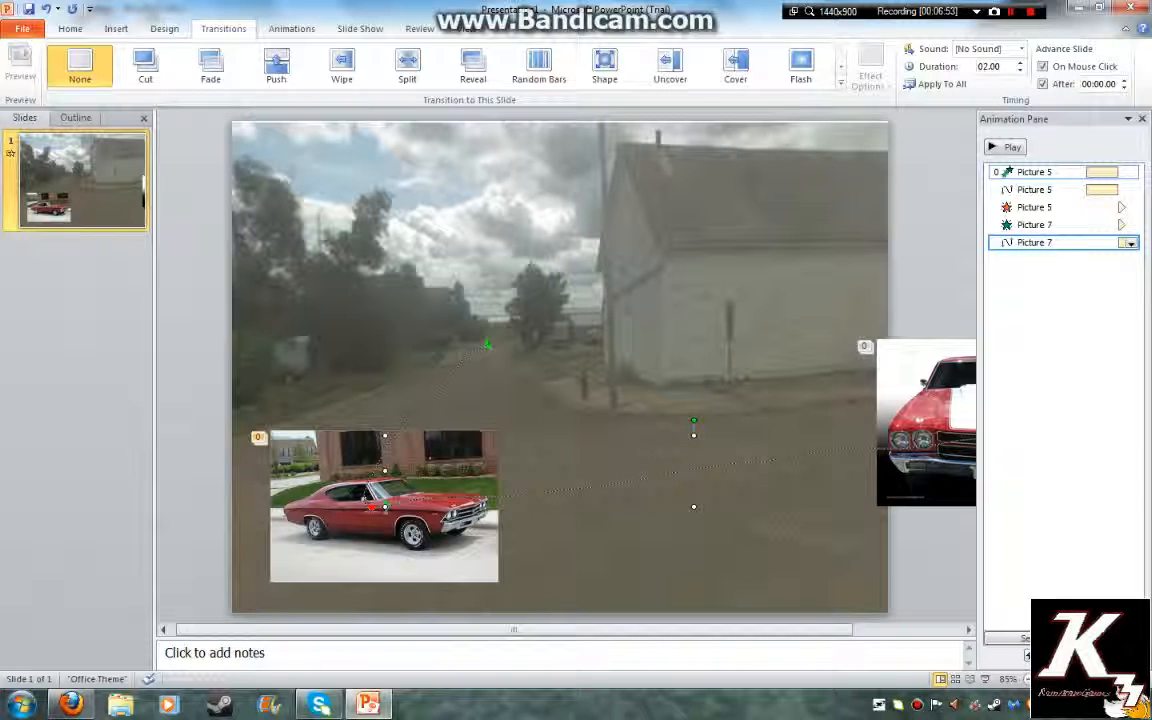
left_click(680, 330)
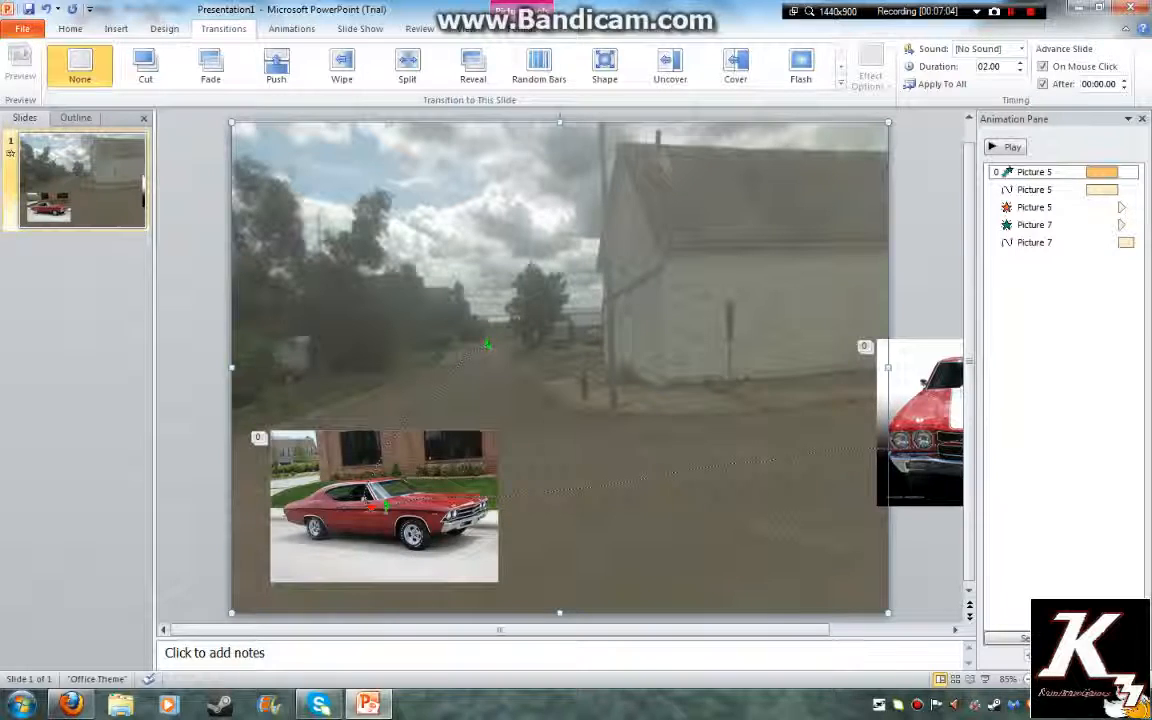
key("F5")
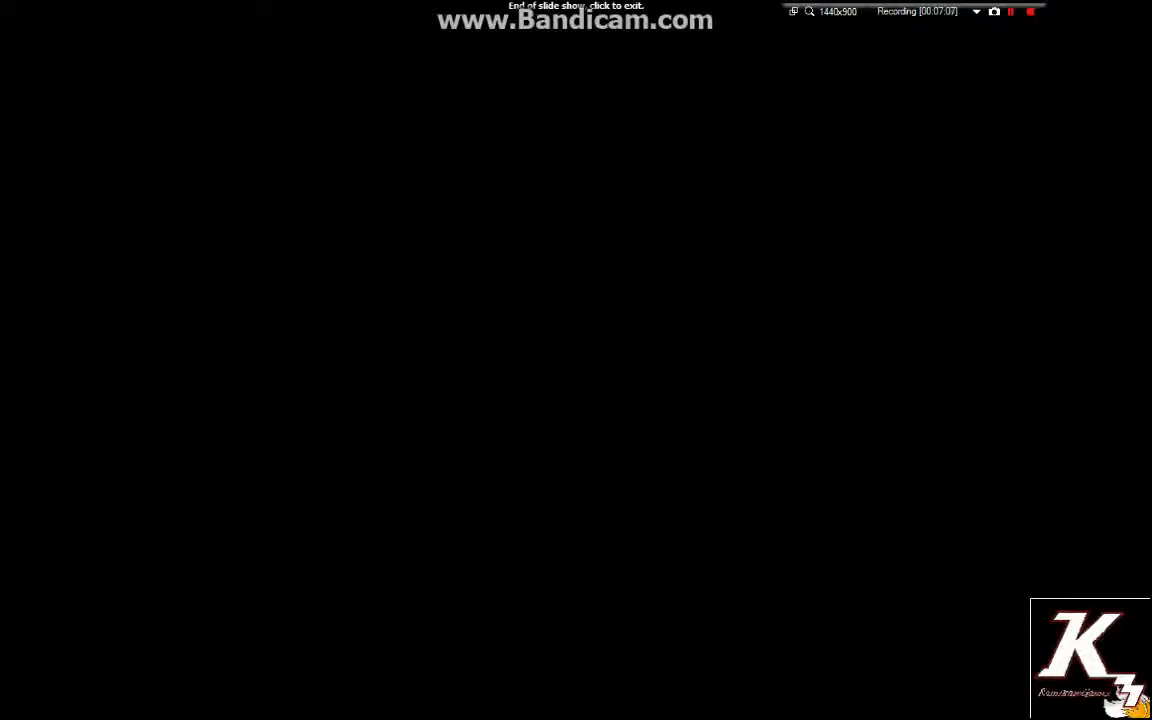
key("Escape")
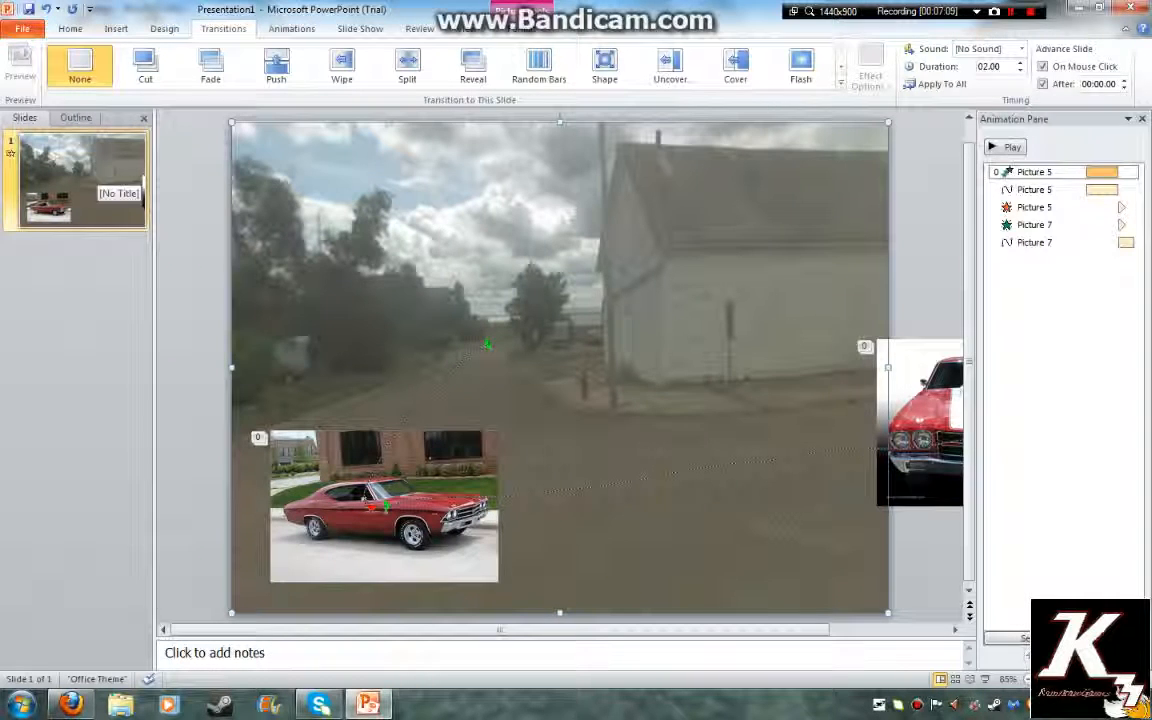
Back in Firefox, open Bing in a new tab and choose the 'google maps' suggestion
key("alt+Tab")
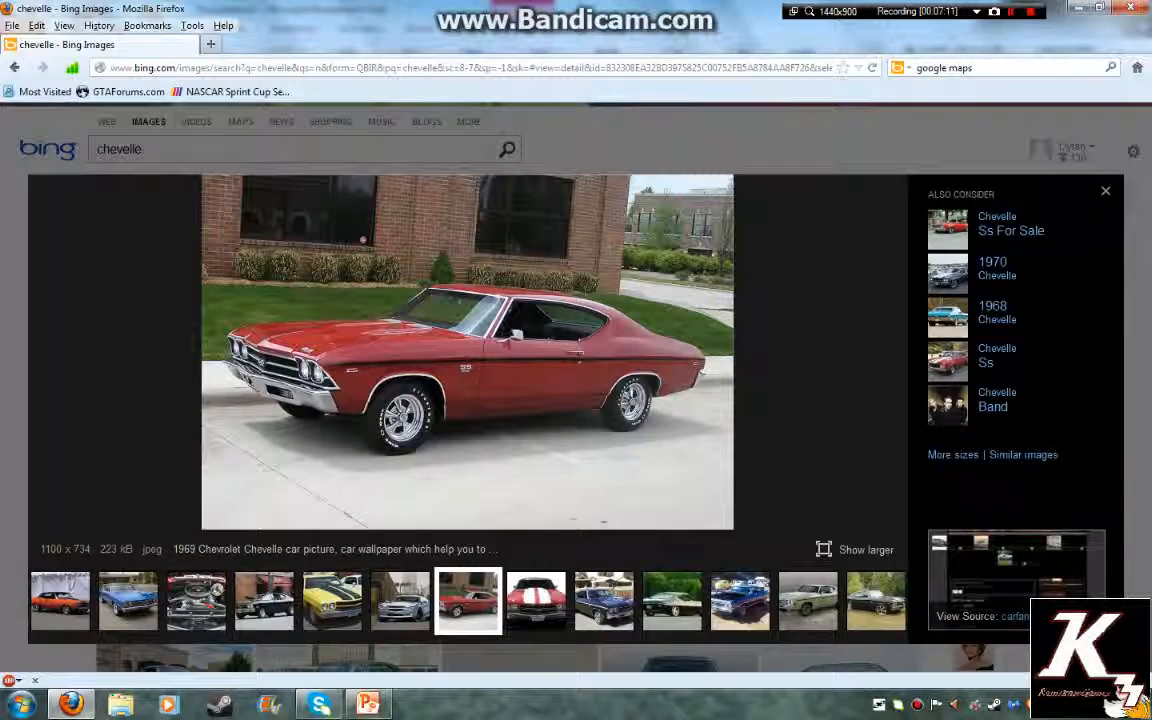
key("Escape")
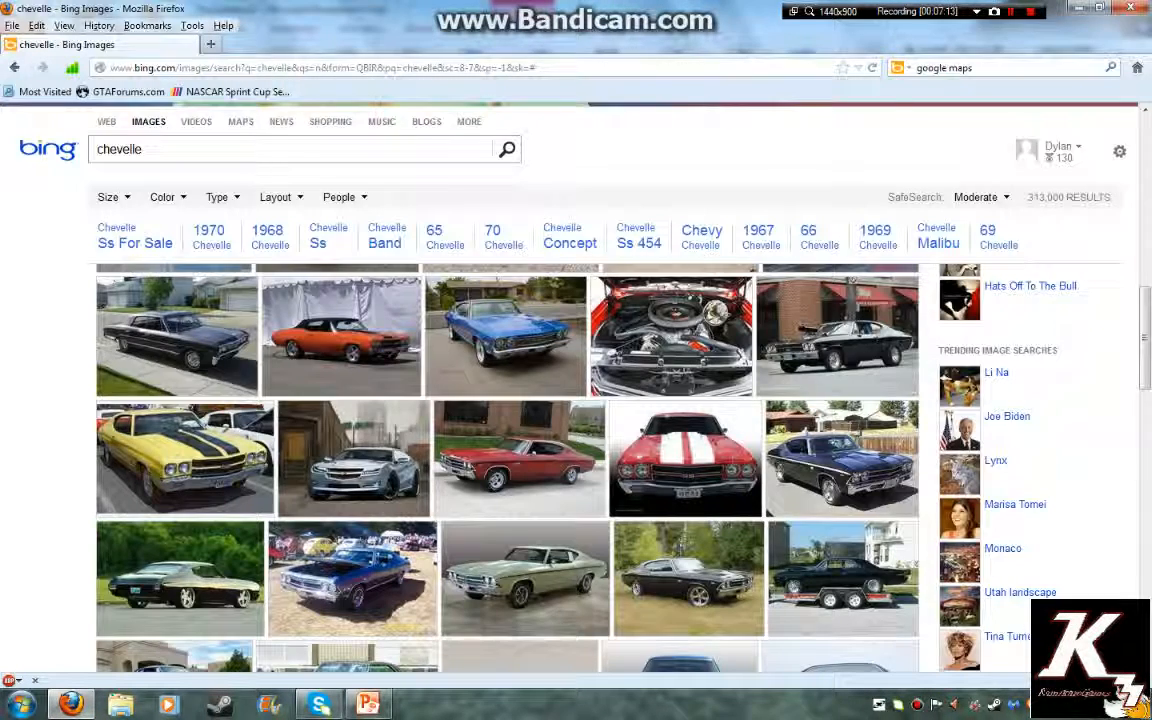
key("ctrl+t")
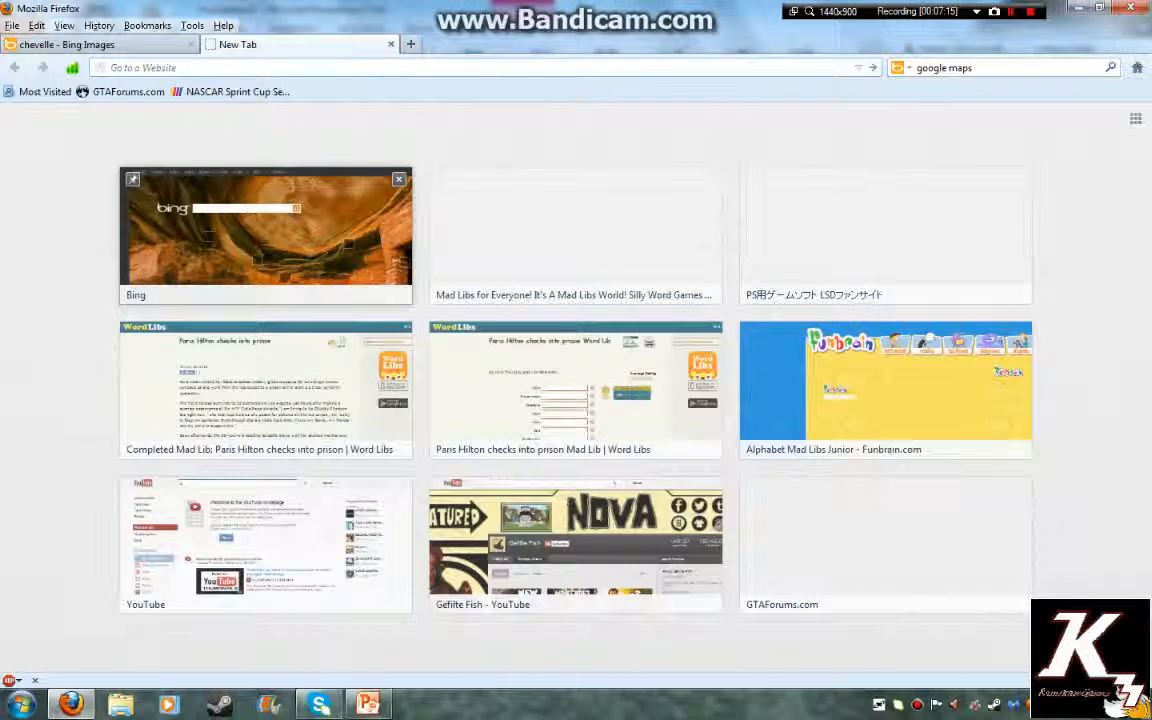
left_click(265, 235)
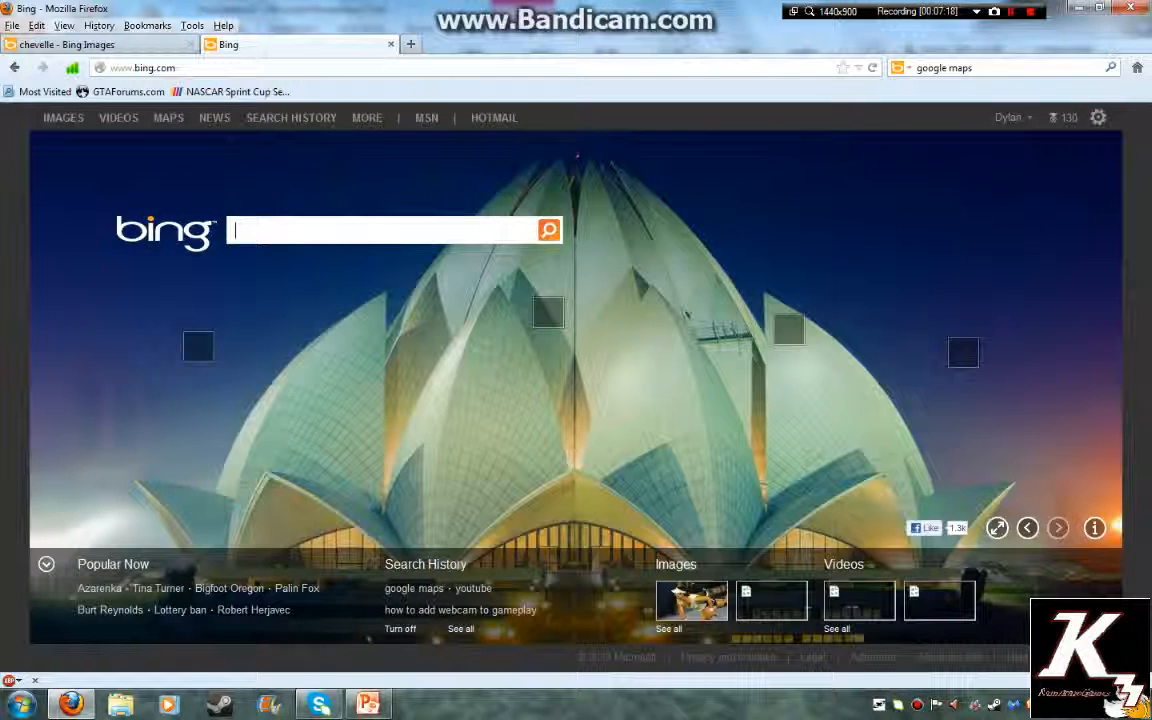
type("g")
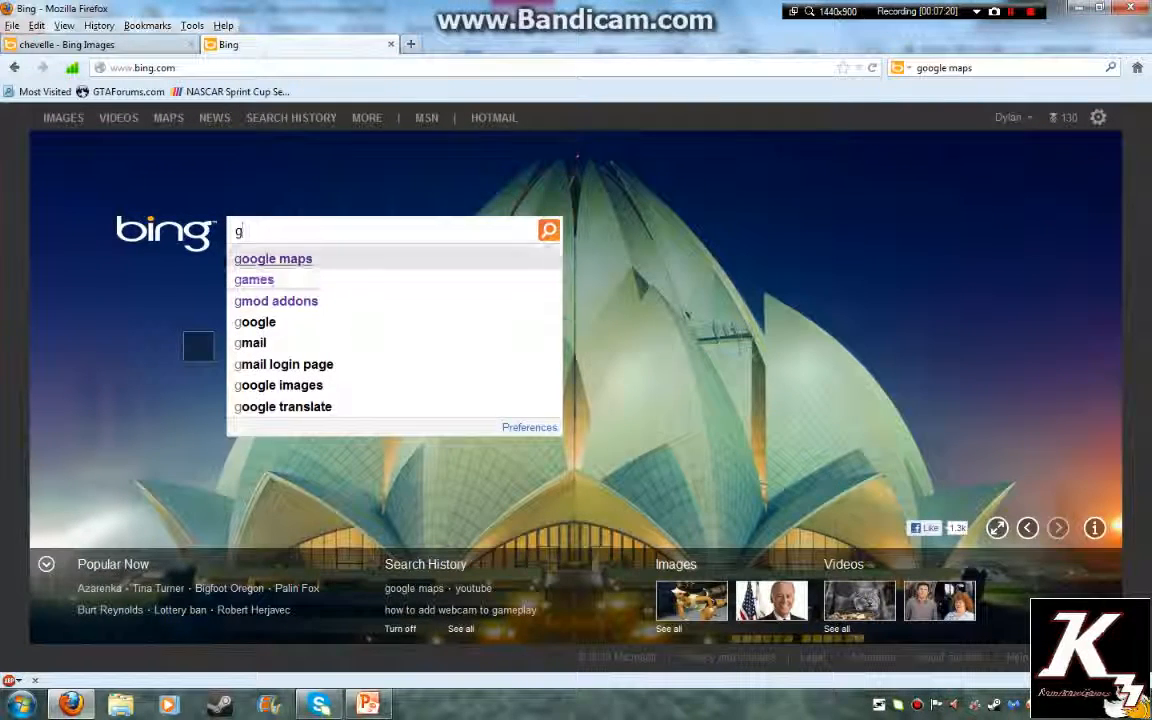
left_click(273, 259)
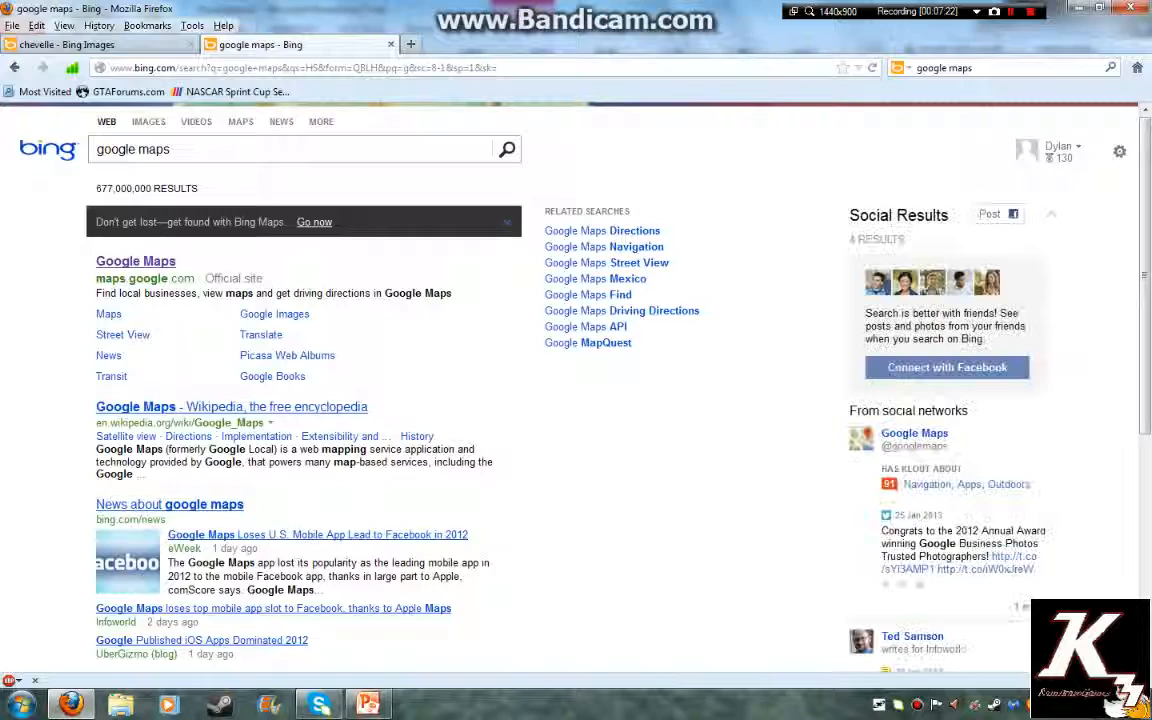
Open Google Maps, zoom out over Pine Bluff, and drop into Street View on South Apple Street
left_click(135, 261)
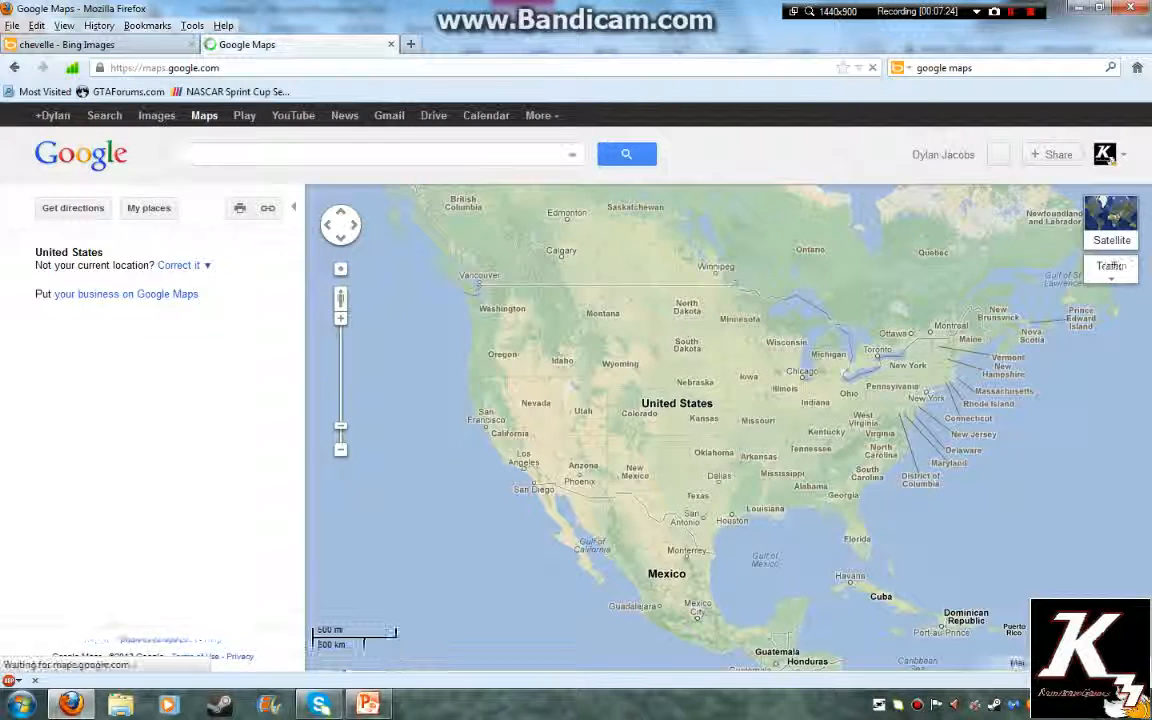
left_click_drag(340, 298, 597, 375)
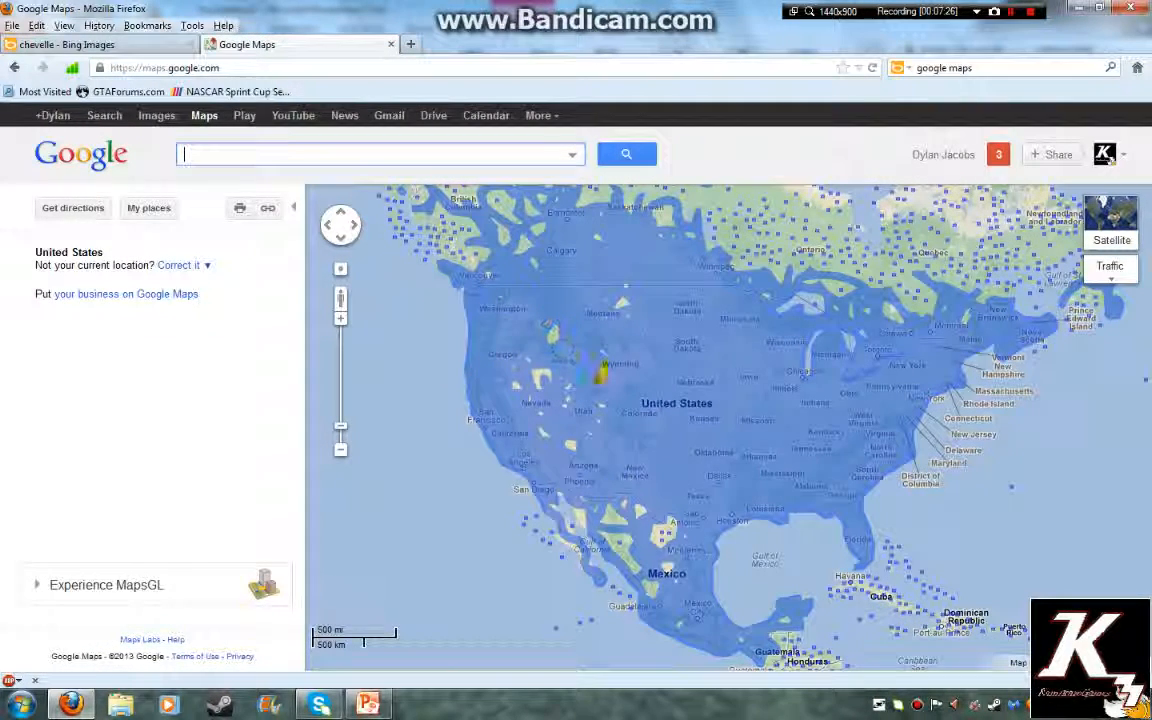
left_click_drag(643, 443, 753, 462)
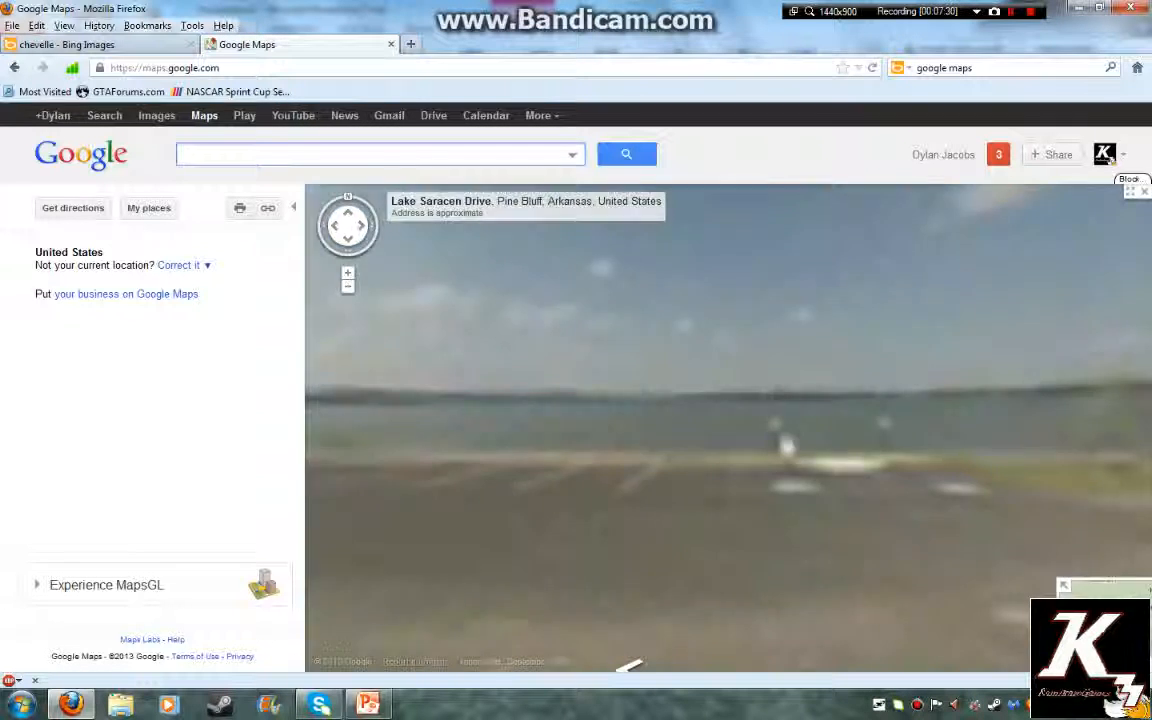
scroll(913, 554, "down", 3)
scroll(913, 554, "down", 5)
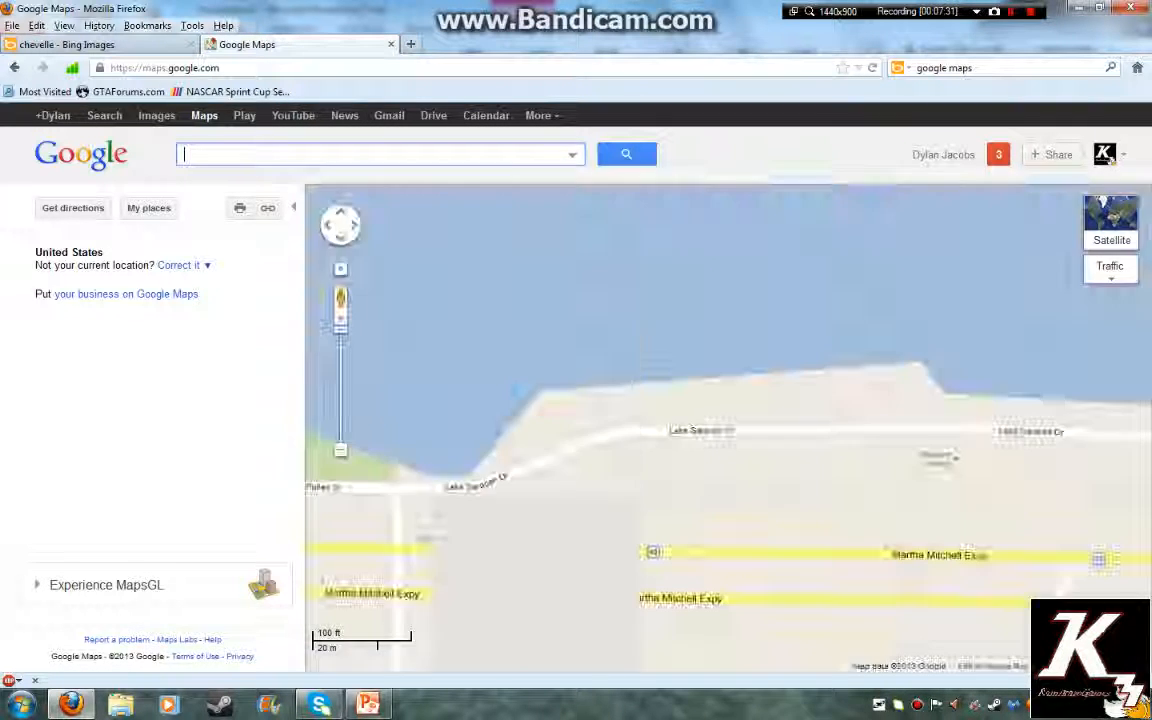
scroll(728, 428, "down", 4)
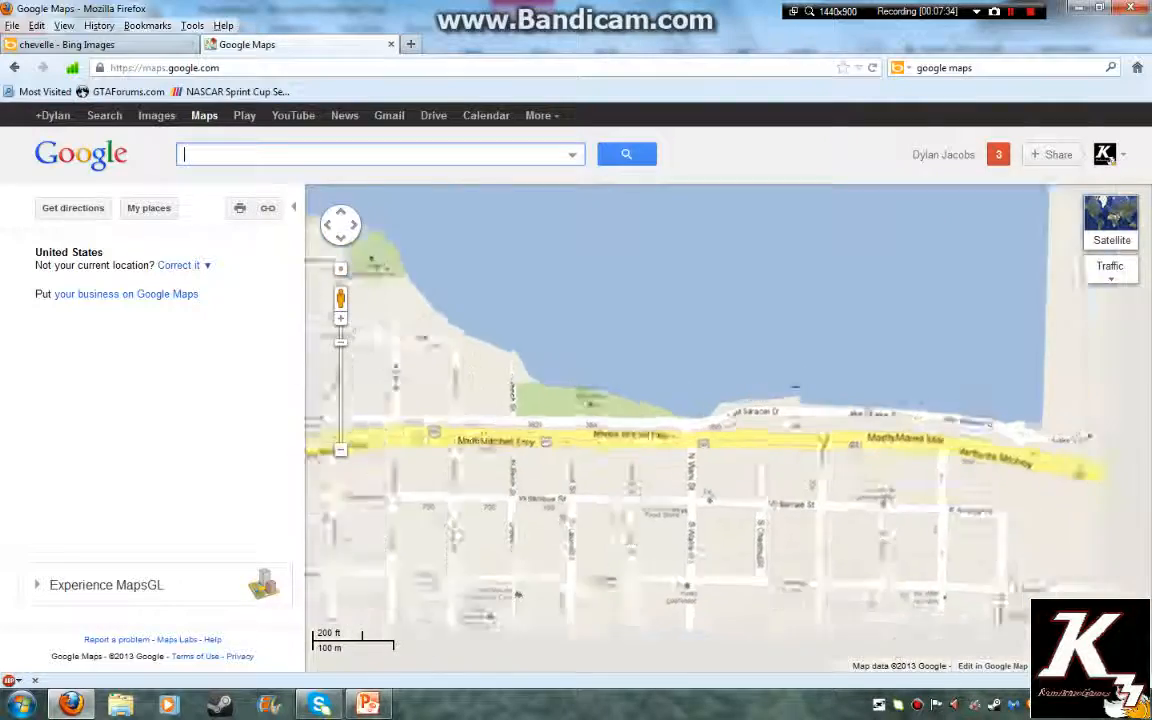
left_click_drag(728, 428, 754, 312)
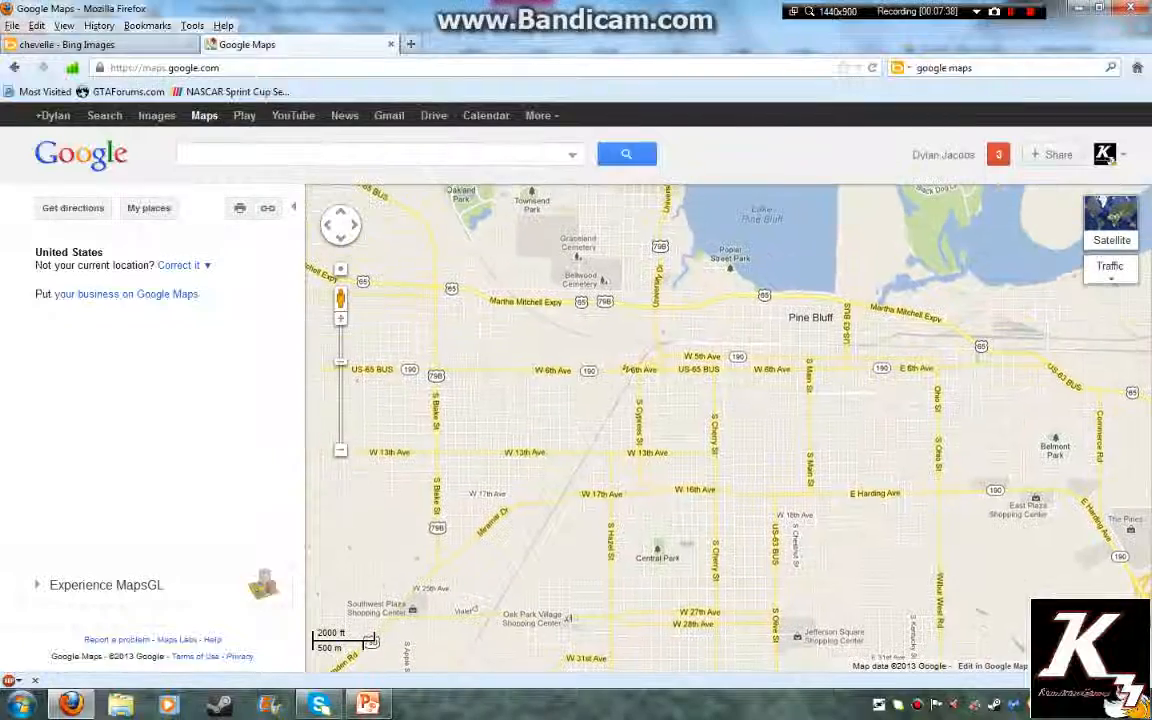
left_click_drag(396, 341, 400, 306)
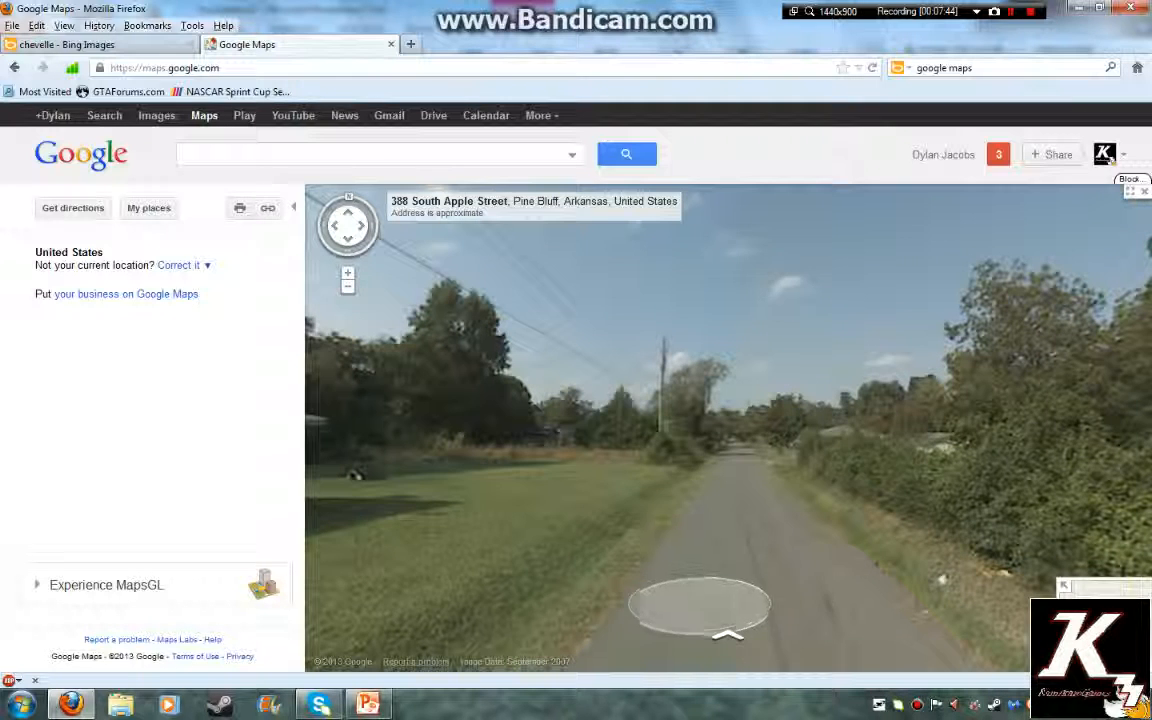
left_click(727, 634)
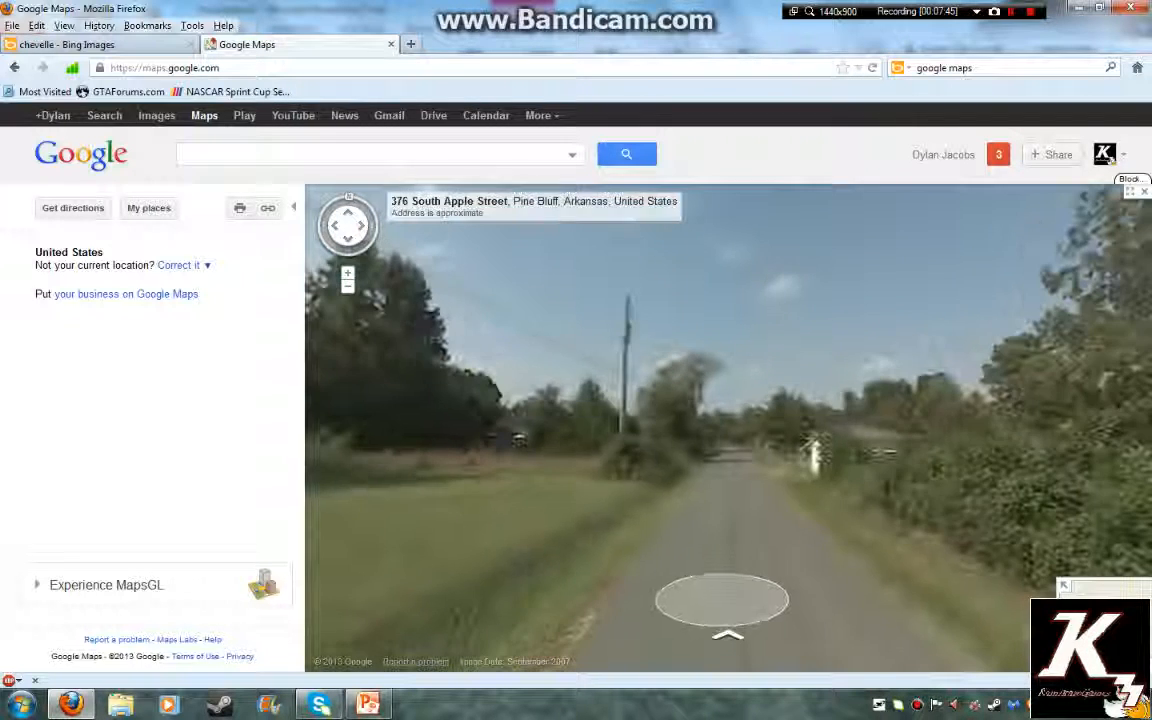
left_click(727, 635)
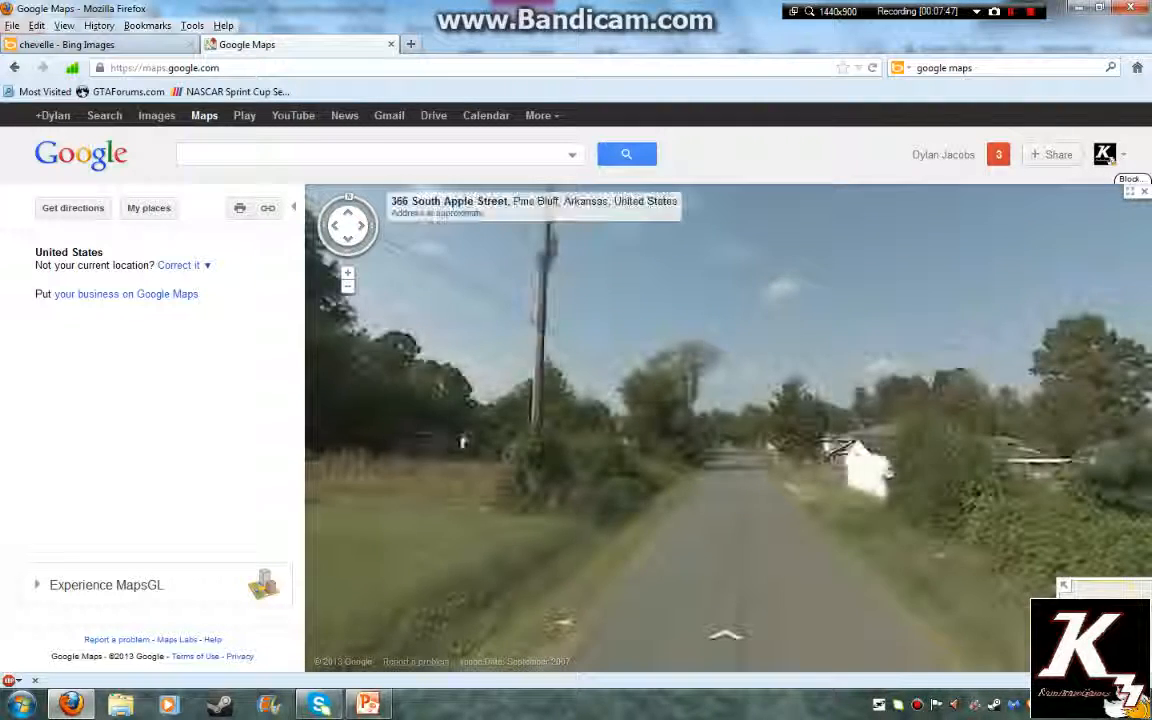
left_click(727, 635)
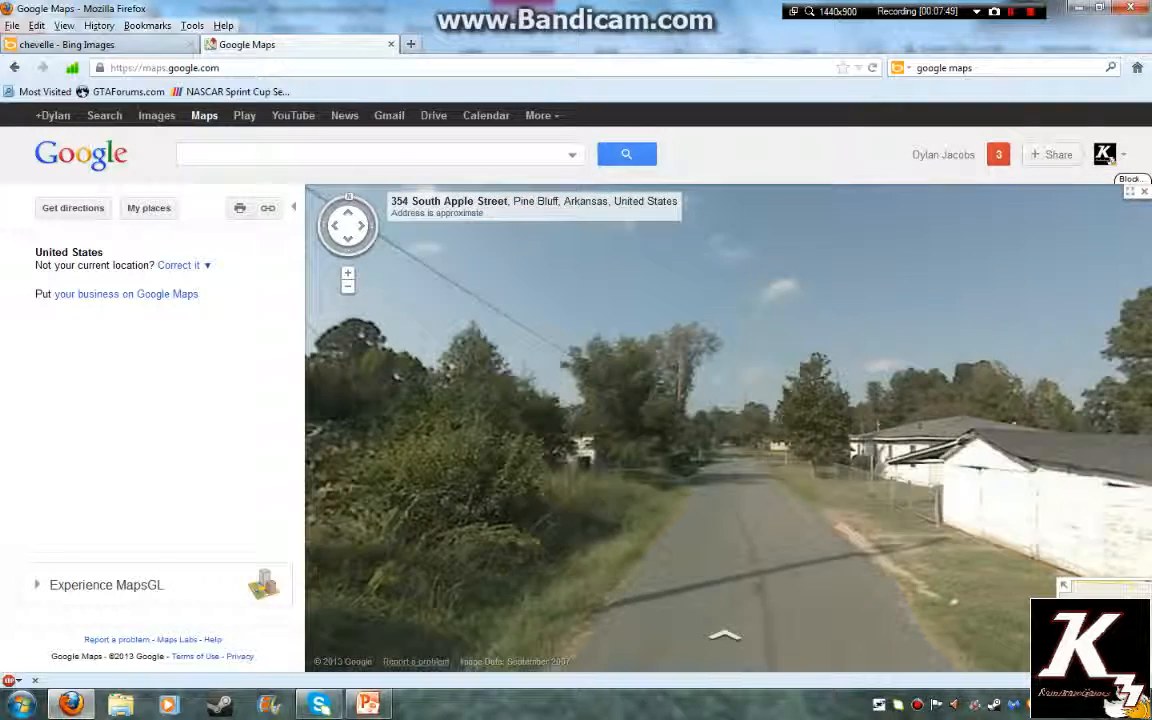
left_click(725, 632)
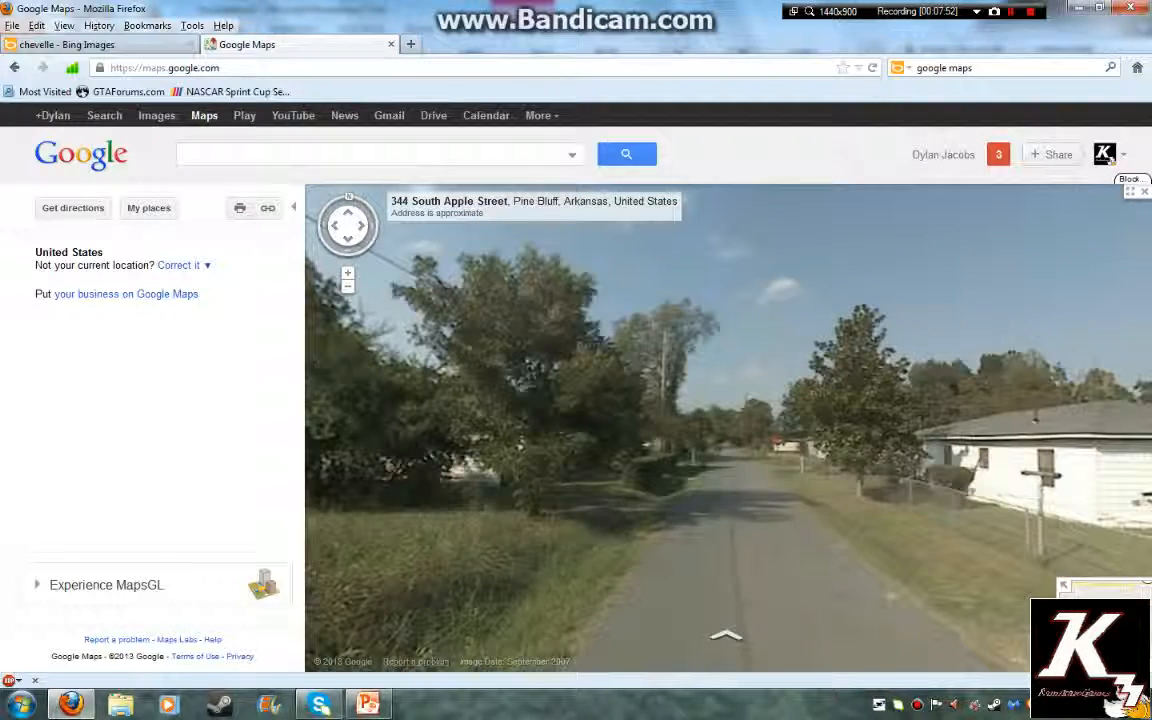
left_click(727, 635)
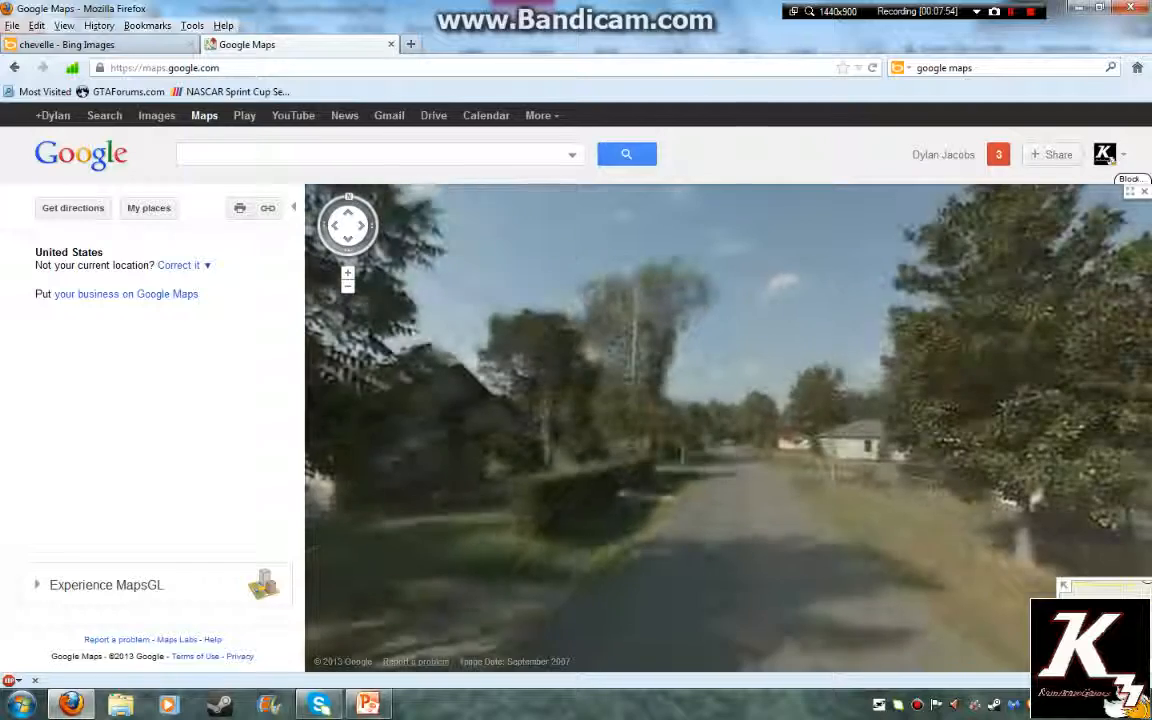
left_click(727, 635)
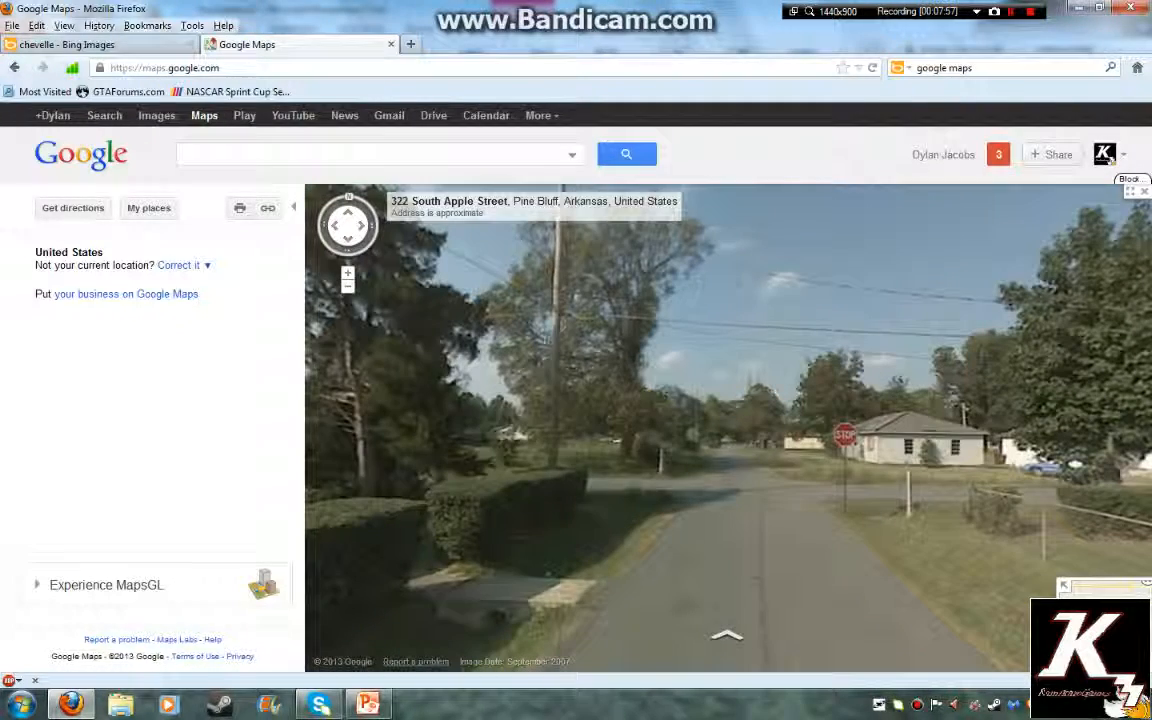
left_click(727, 635)
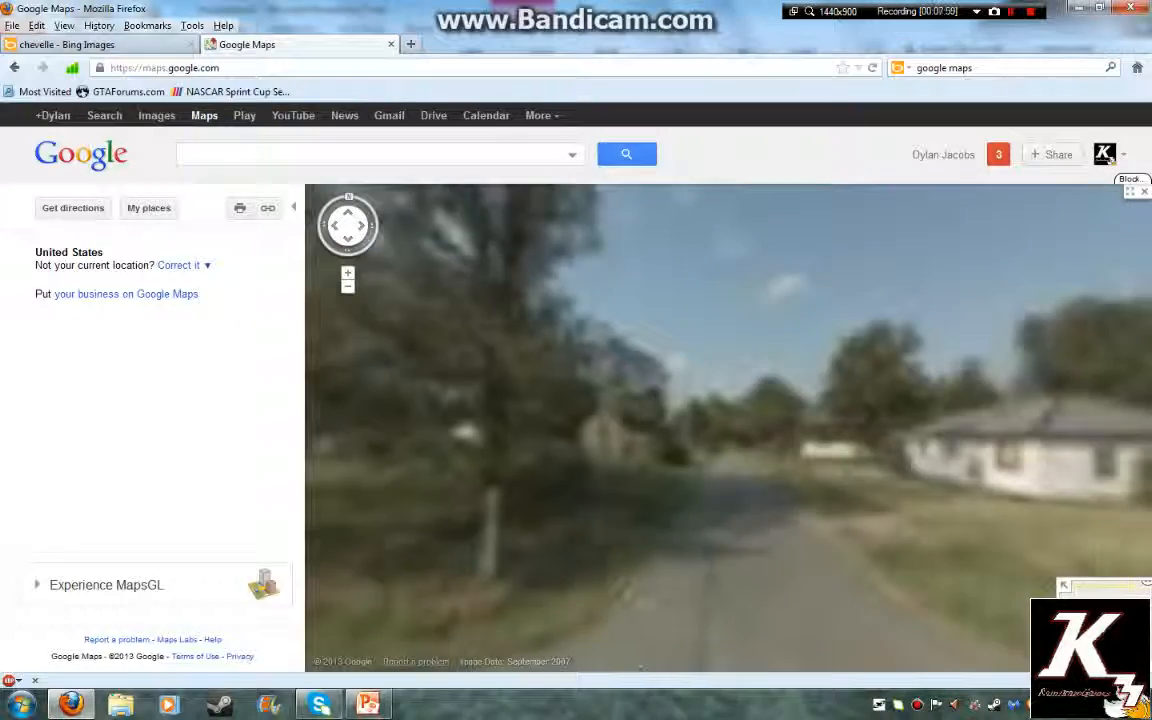
left_click_drag(783, 525, 622, 525)
left_click(706, 603)
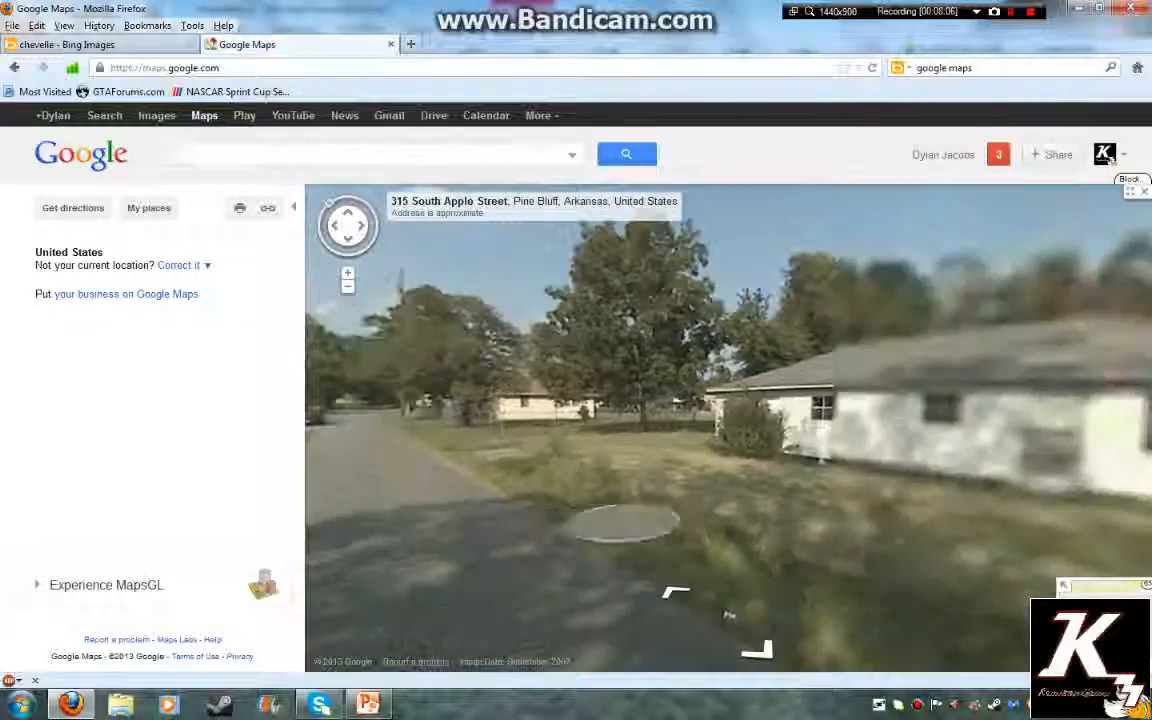
left_click_drag(782, 492, 510, 505)
left_click_drag(778, 518, 372, 446)
left_click_drag(1040, 405, 622, 516)
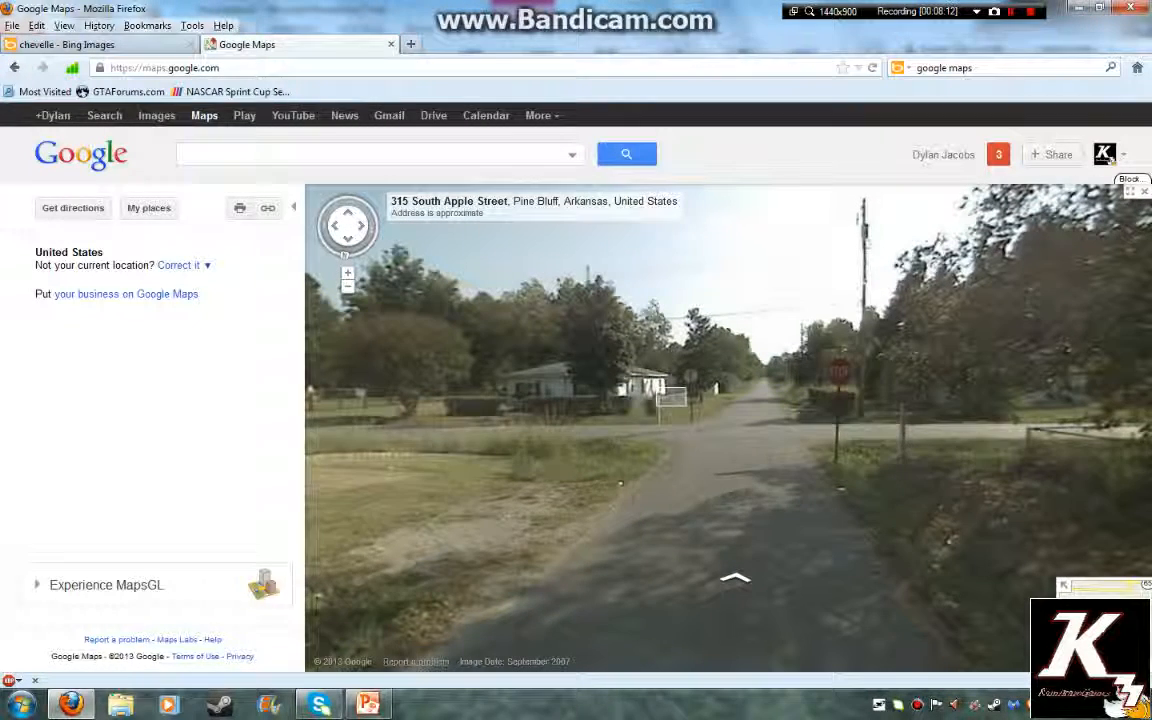
left_click_drag(675, 398, 714, 390)
left_click(714, 390)
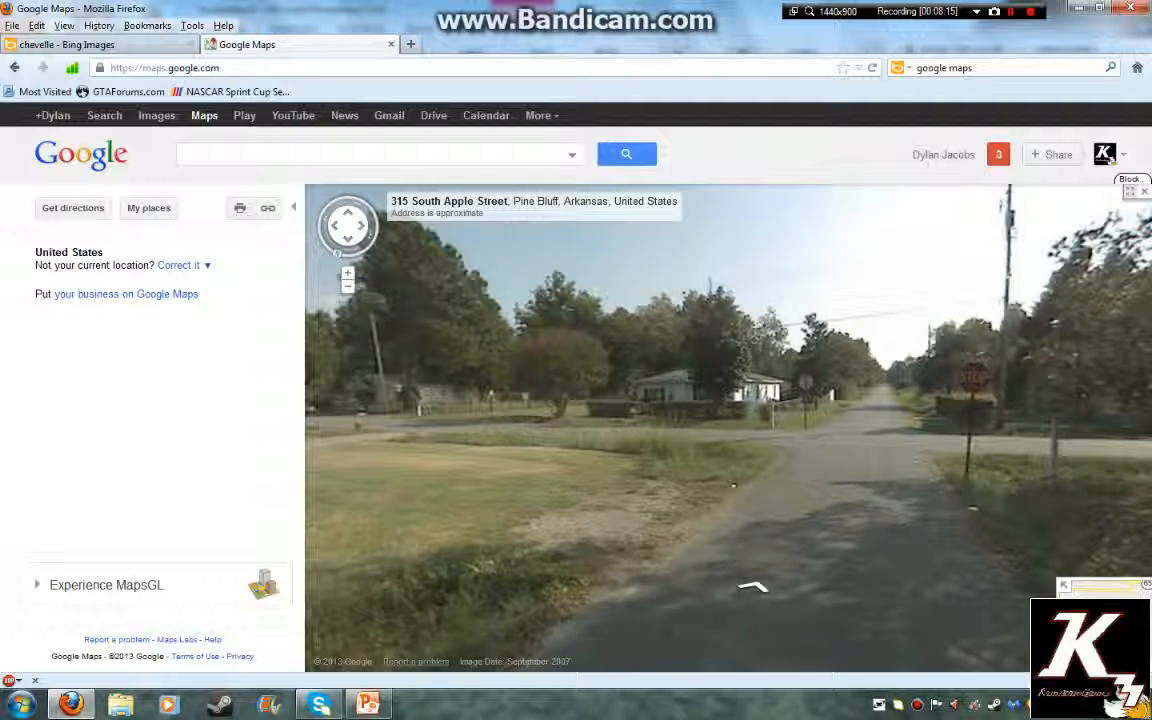
left_click(1130, 191)
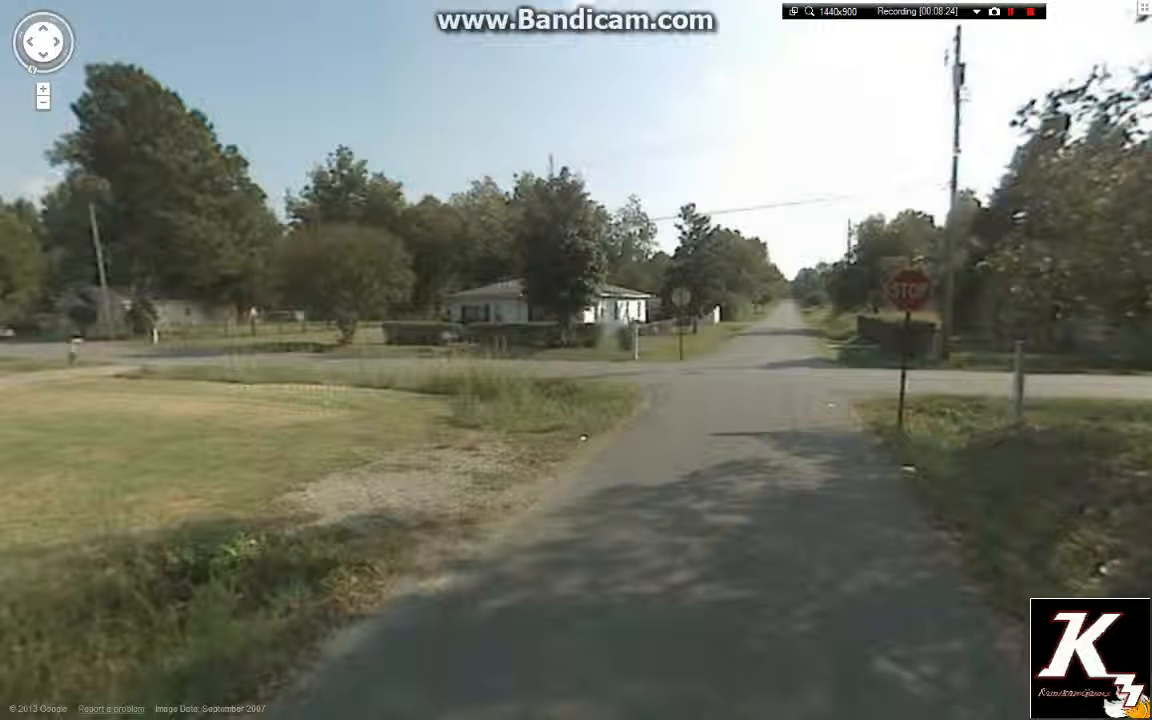
Leave Street View and paste the road photo onto a new second slide in PowerPoint
key("Escape")
key("alt+Tab")
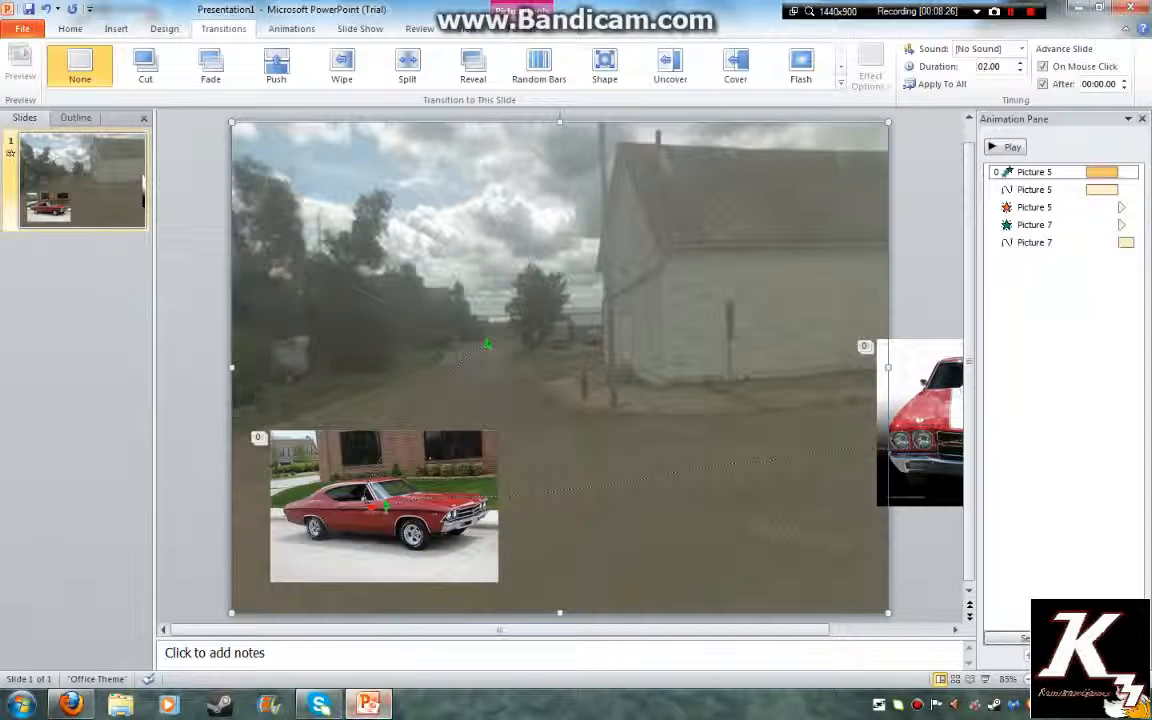
left_click(70, 29)
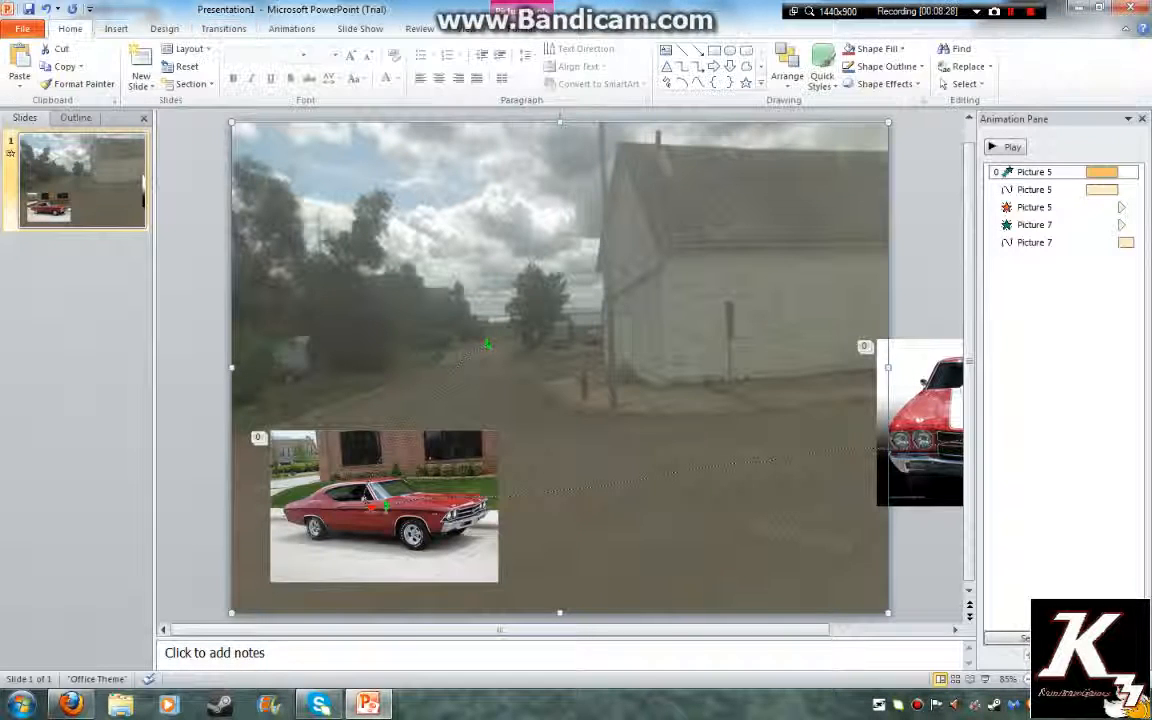
left_click(141, 58)
right_click(389, 306)
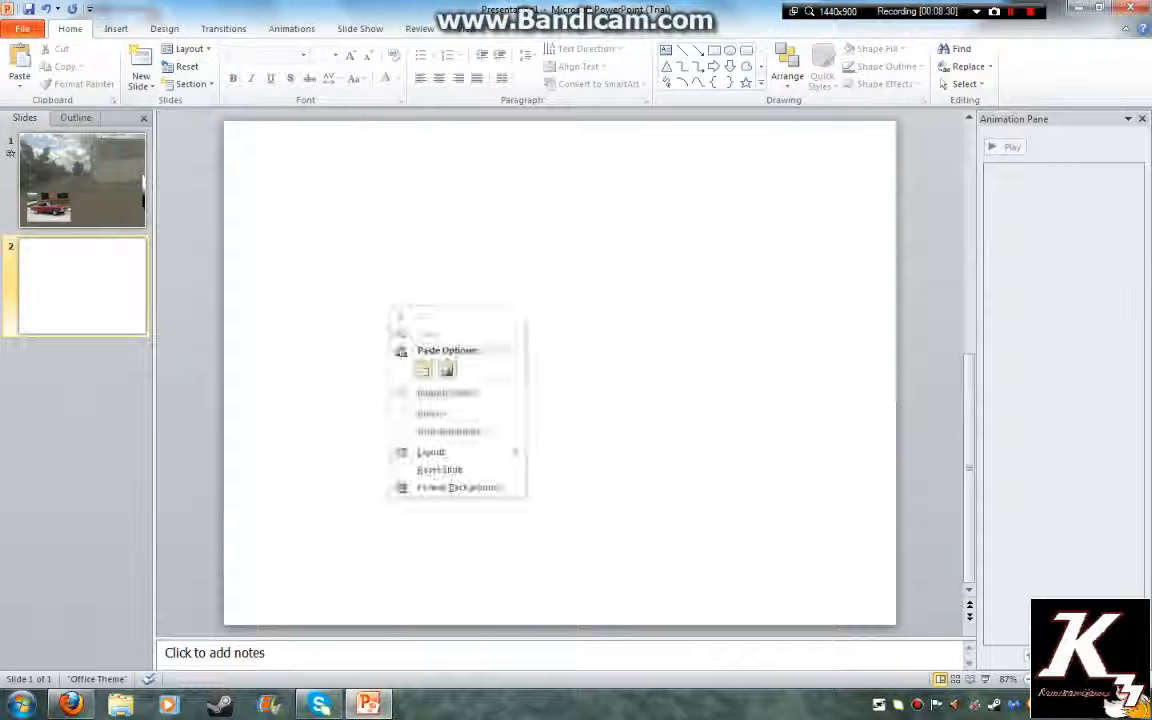
left_click(423, 370)
Set slide 2's transition to advance automatically with the After option
left_click(82, 180)
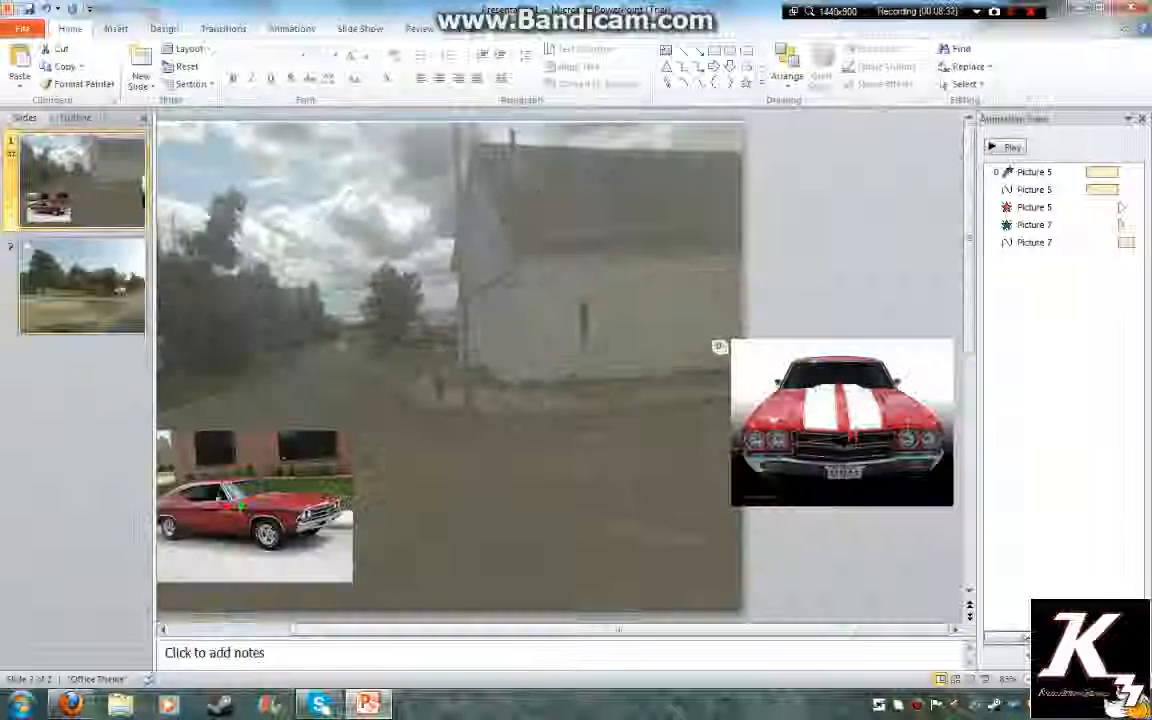
left_click(28, 244)
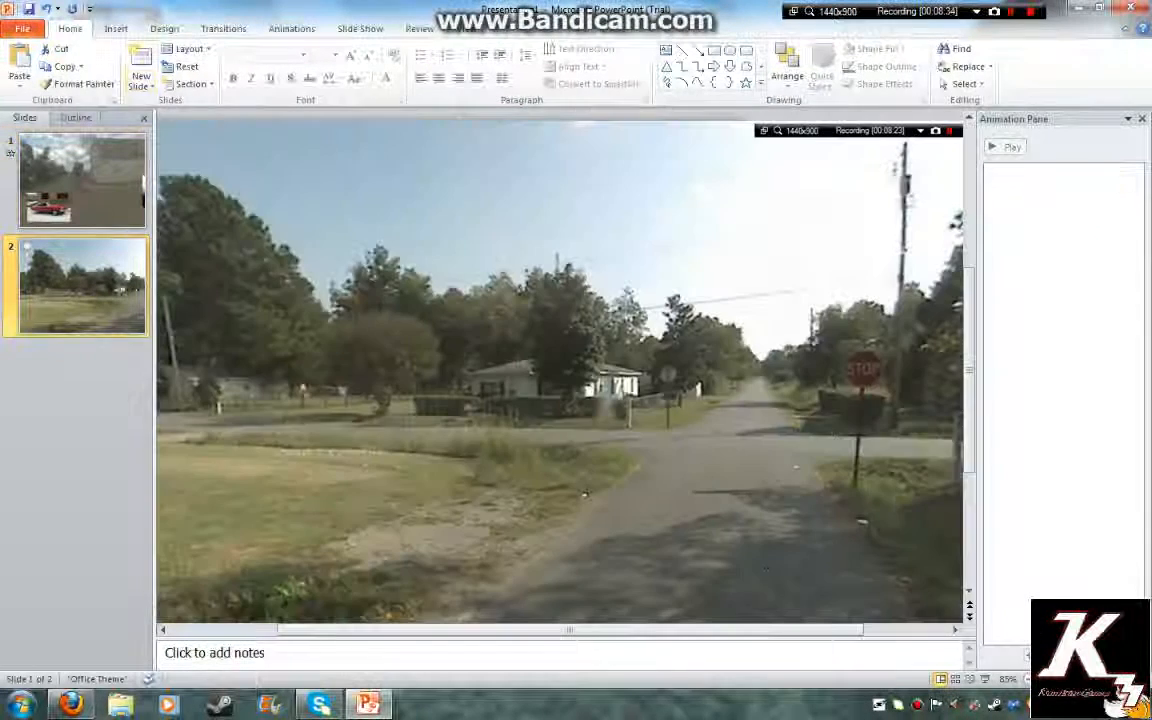
left_click(223, 28)
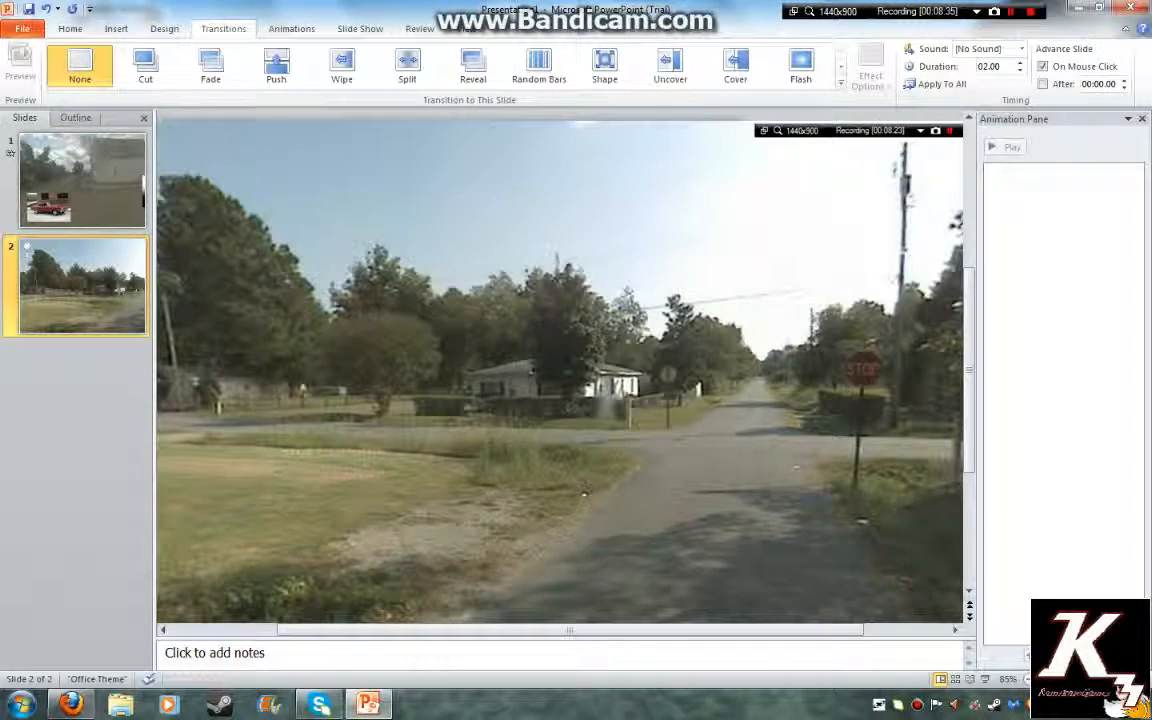
left_click(1043, 84)
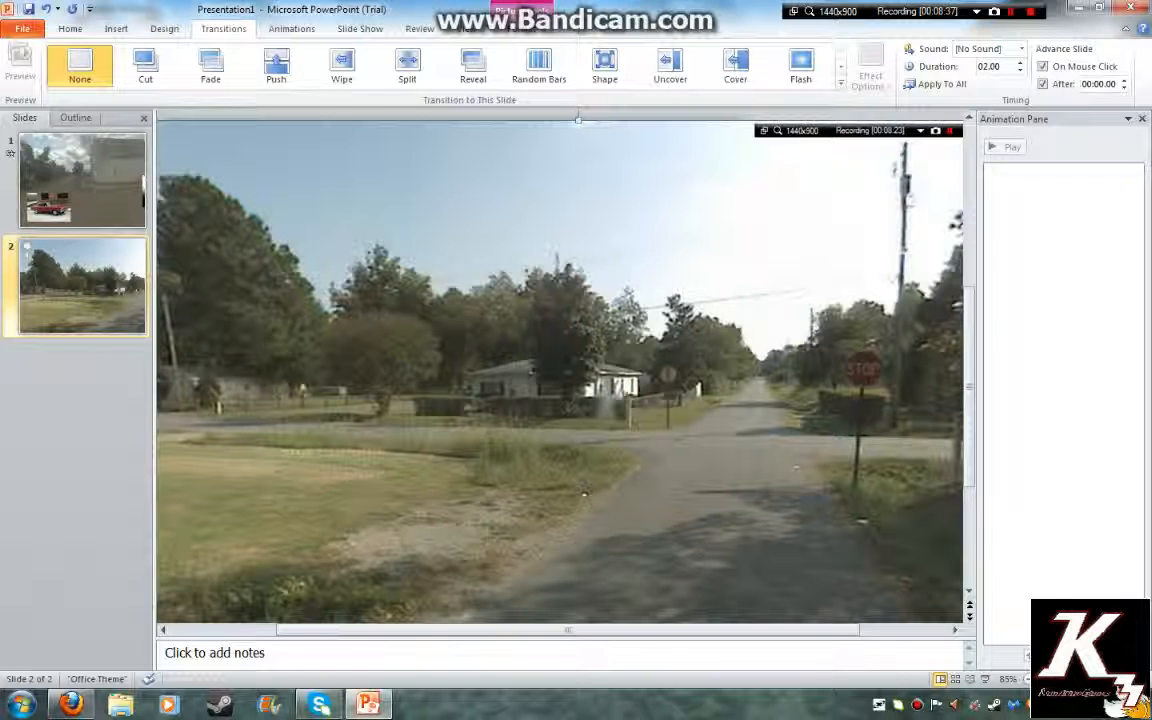
Set the street photo's height to 4 inches
double_click(584, 492)
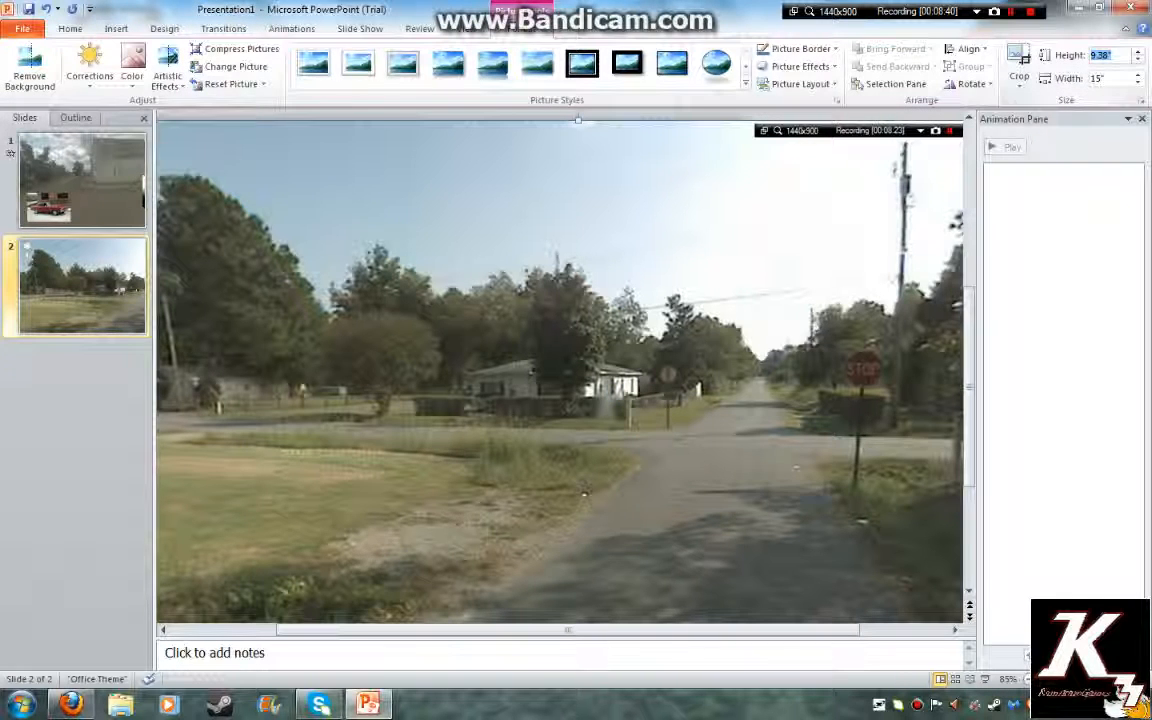
type("4")
key("Return")
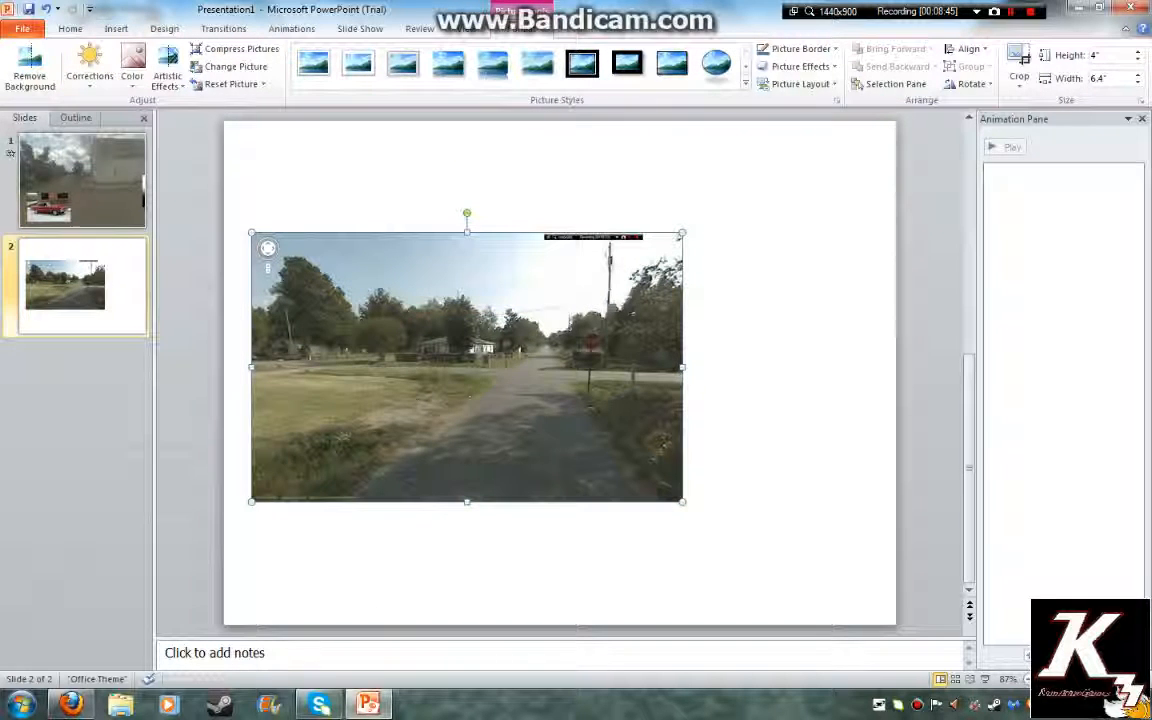
Crop the top-left and bottom-right edges off the road photo, then enlarge it over the slide
left_click(1019, 62)
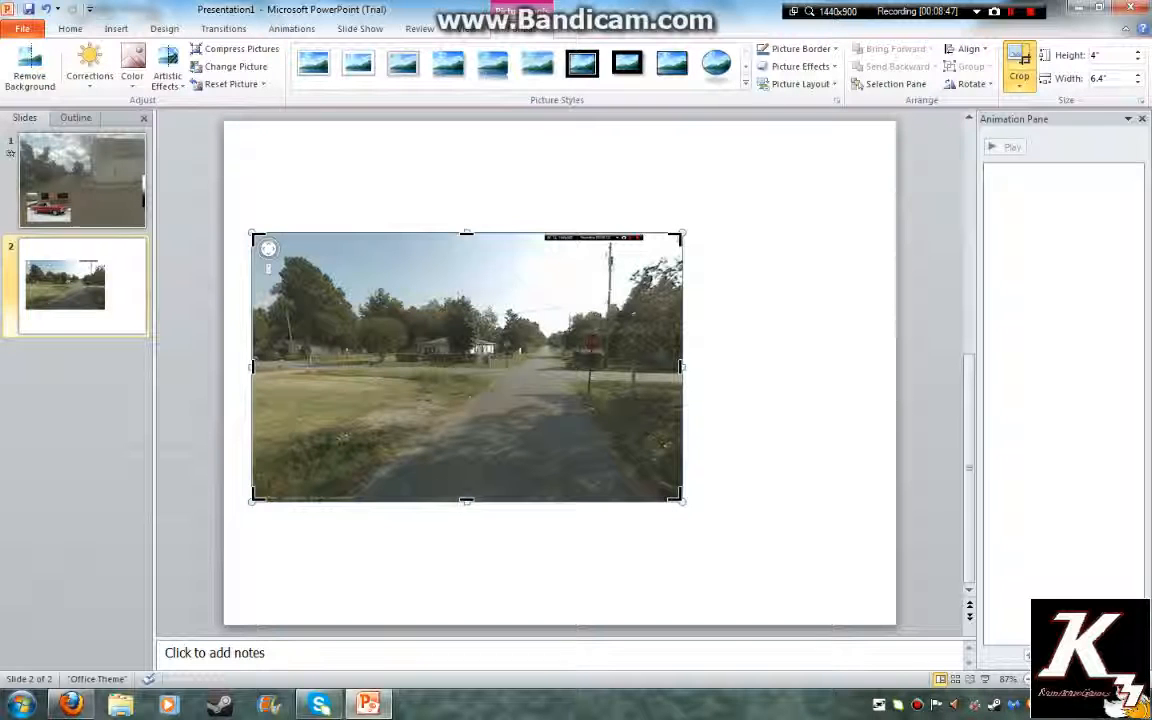
left_click_drag(255, 236, 302, 272)
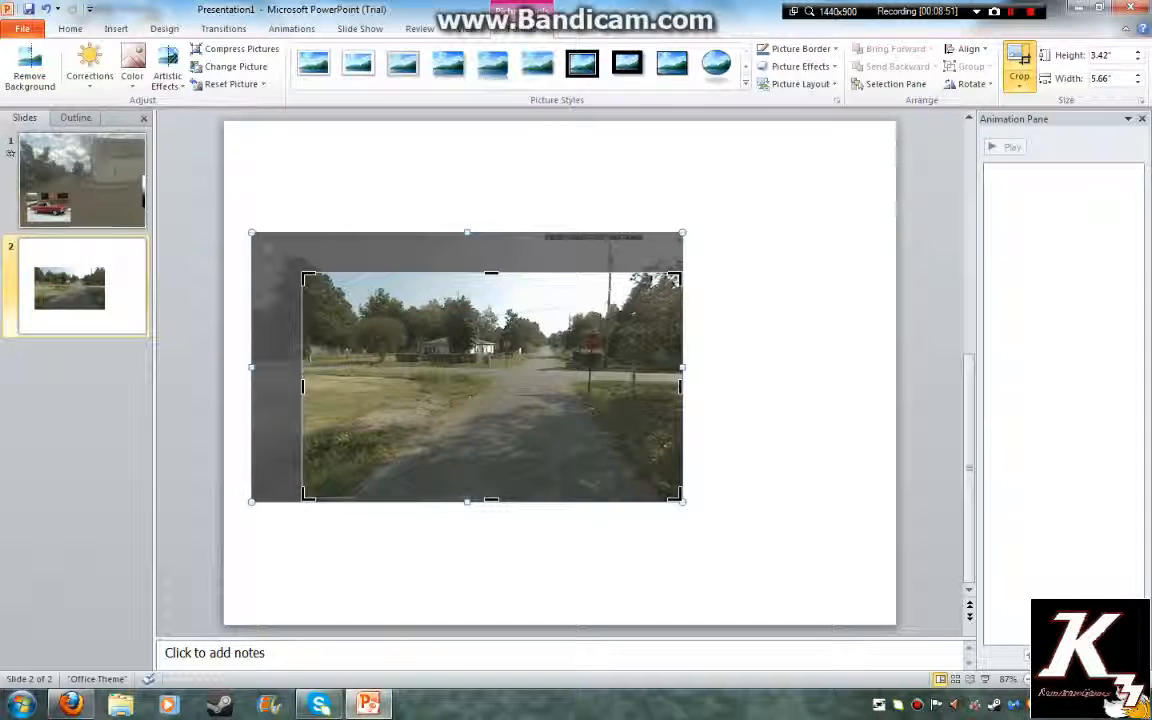
left_click_drag(679, 496, 641, 449)
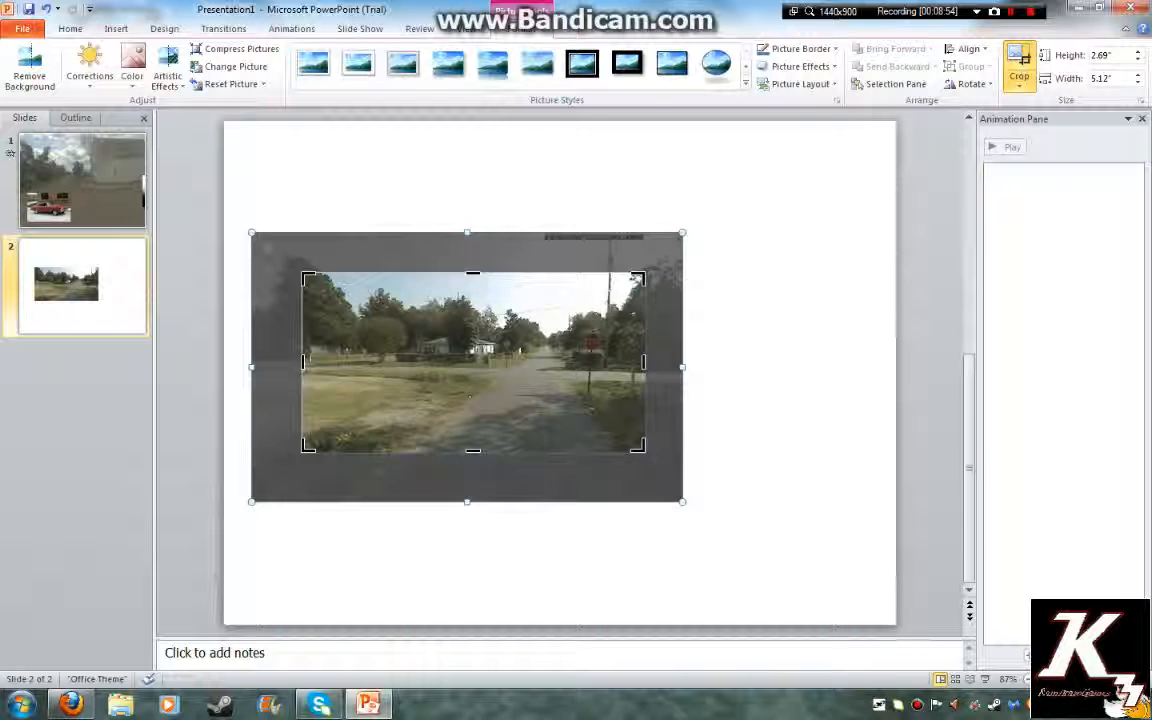
left_click(720, 520)
left_click_drag(540, 400, 790, 572)
left_click_drag(551, 443, 224, 271)
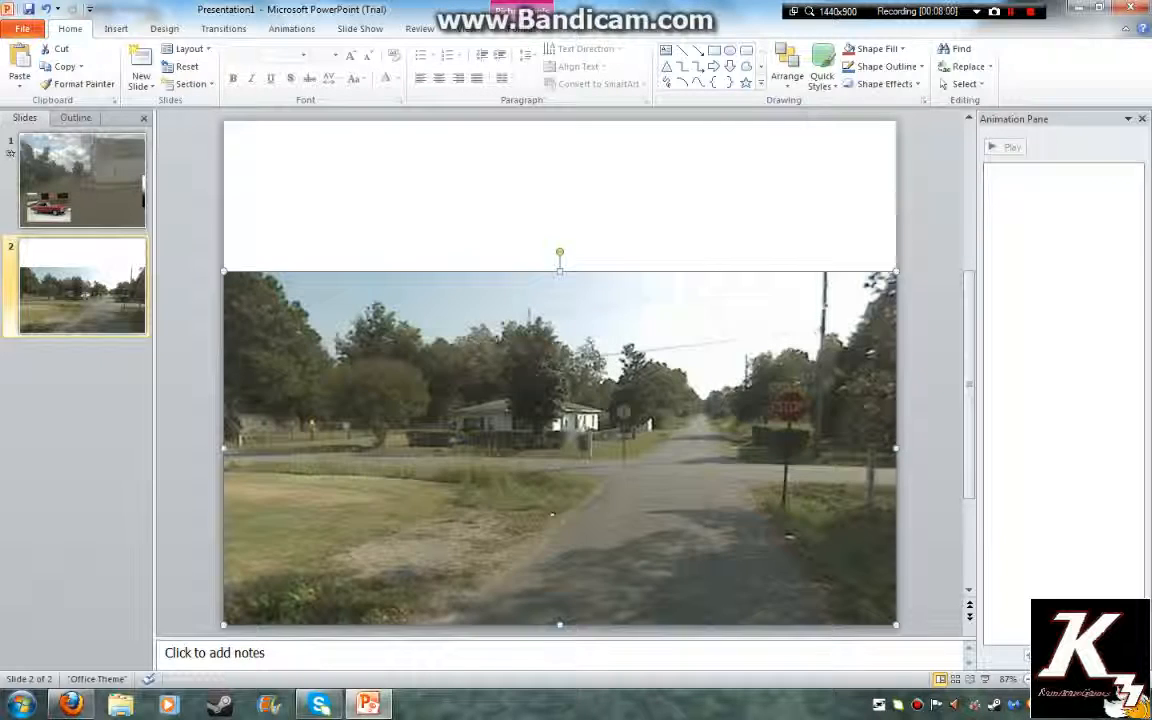
left_click_drag(509, 450, 509, 366)
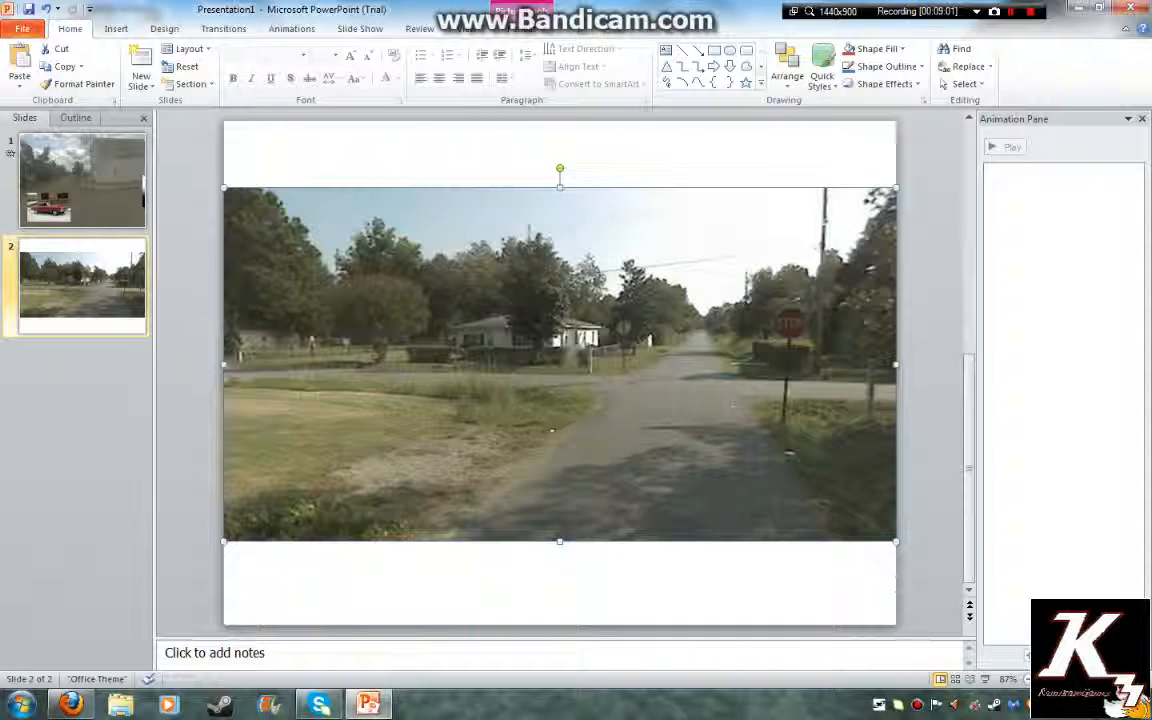
Re-crop the photo, extending it down to show more road and up to the slide's top
double_click(509, 366)
left_click(1019, 62)
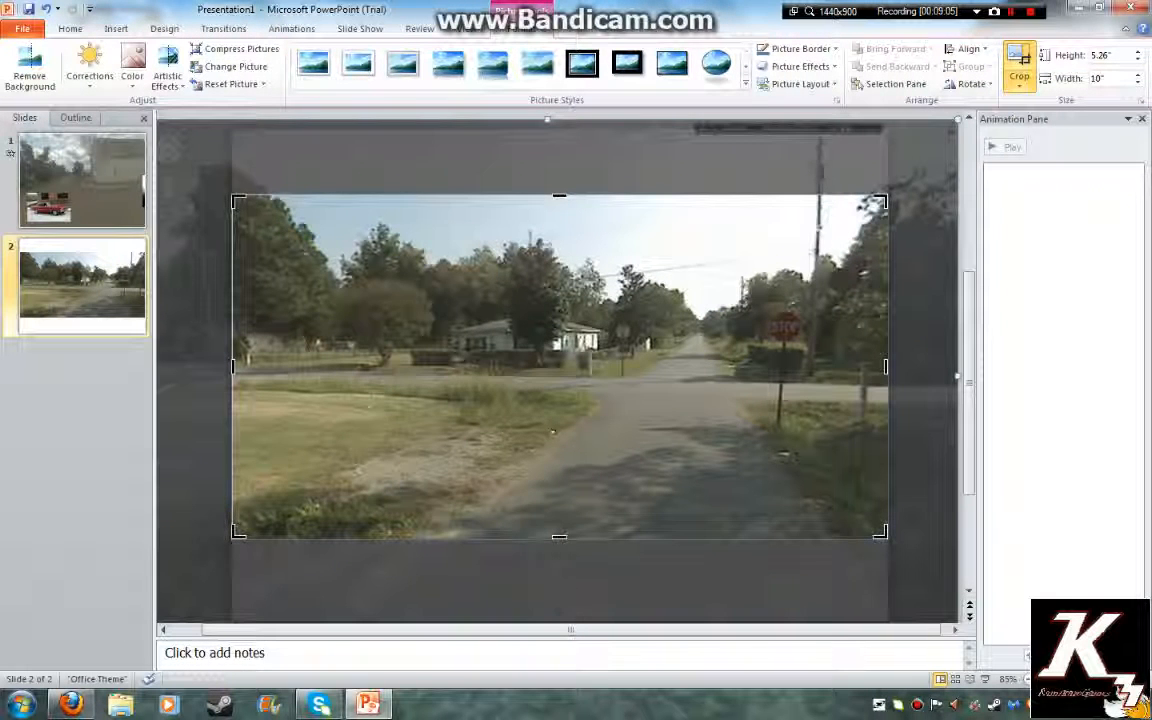
left_click_drag(559, 537, 559, 612)
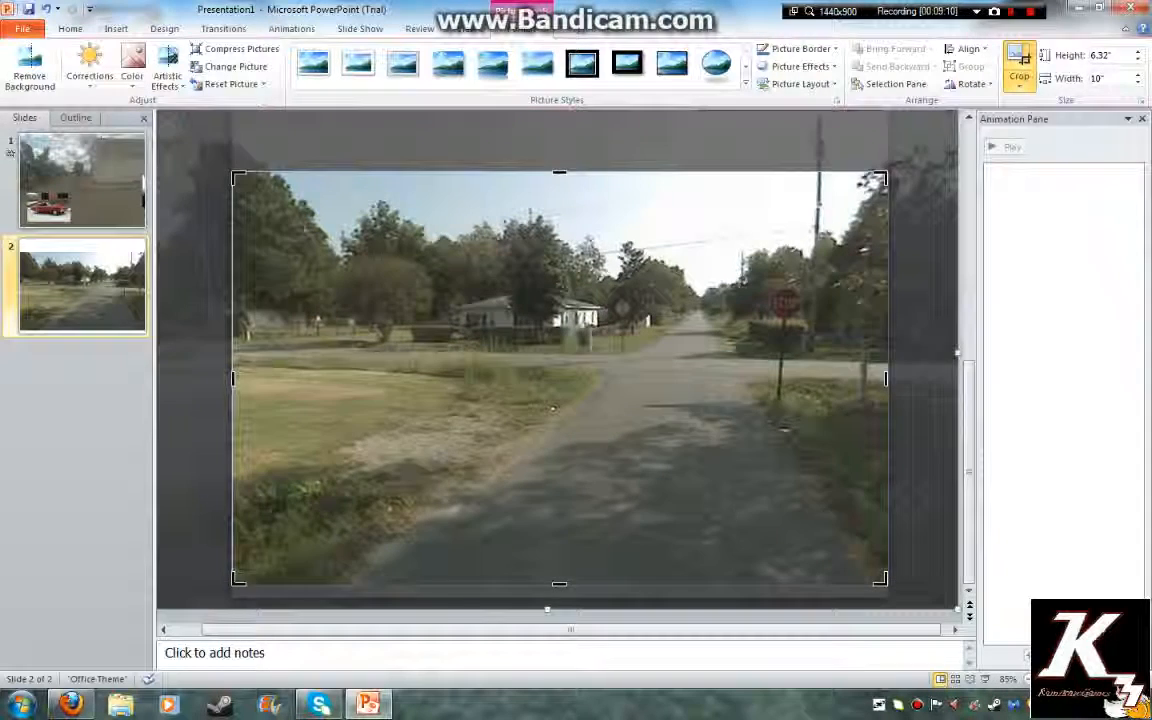
mouse_move(559, 500)
left_mouse_down()
mouse_move(559, 476)
mouse_move(559, 491)
left_mouse_up()
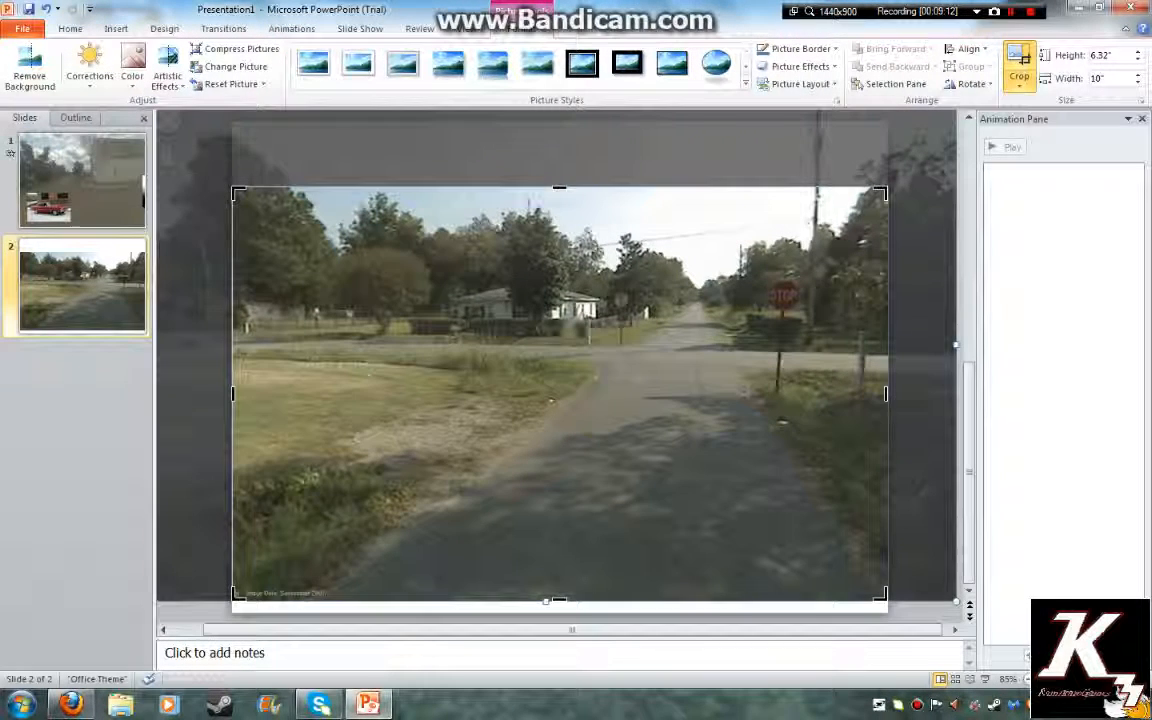
left_click_drag(559, 188, 559, 116)
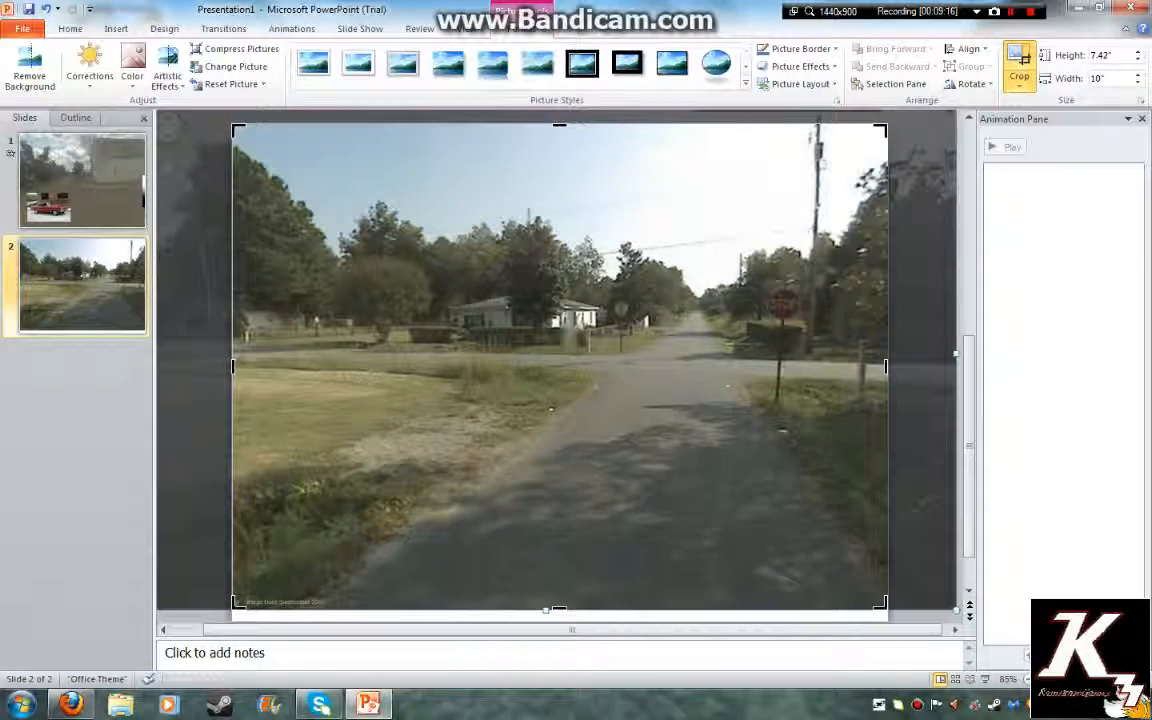
left_click(1019, 63)
Nudge and stretch the photo until it covers the full slide at 10 by 7.5 inches
left_click_drag(571, 306, 571, 325)
left_click_drag(551, 435, 549, 410)
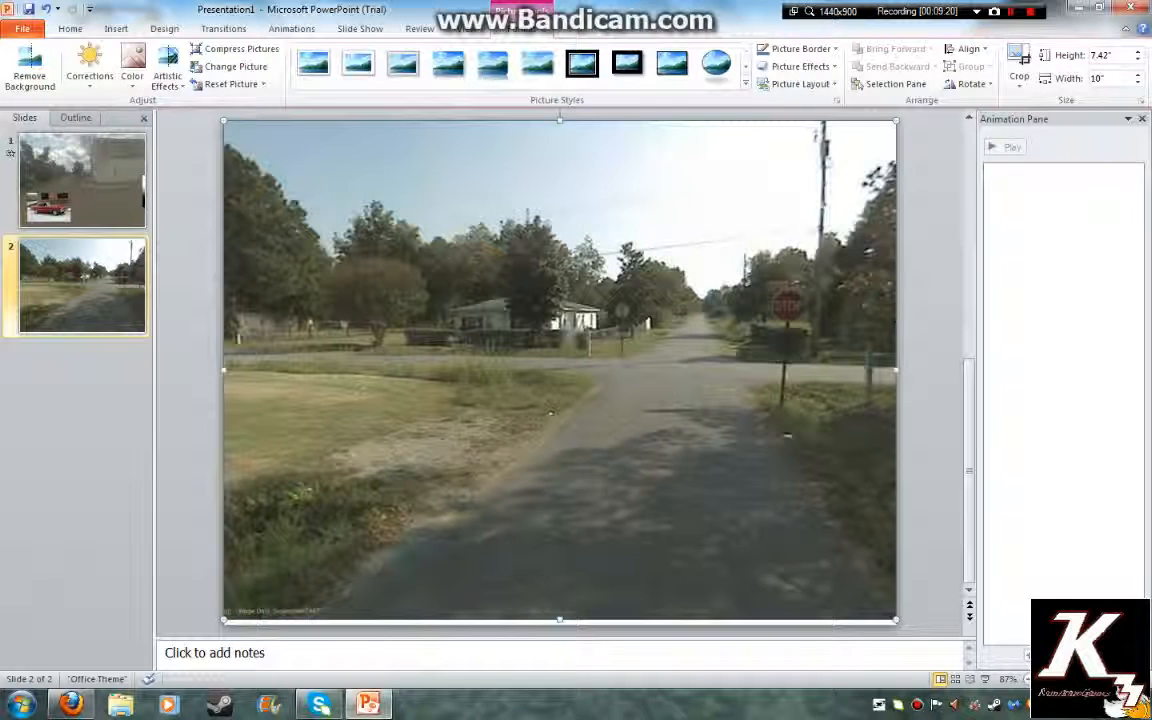
key("Down")
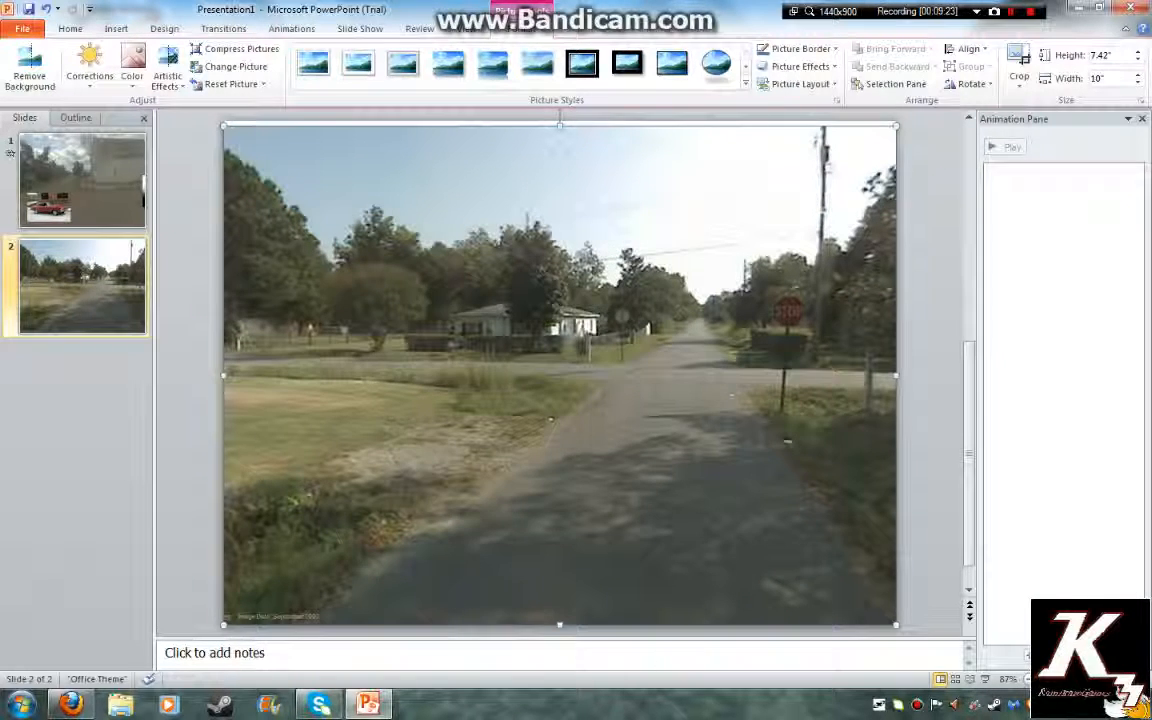
left_click_drag(560, 126, 560, 120)
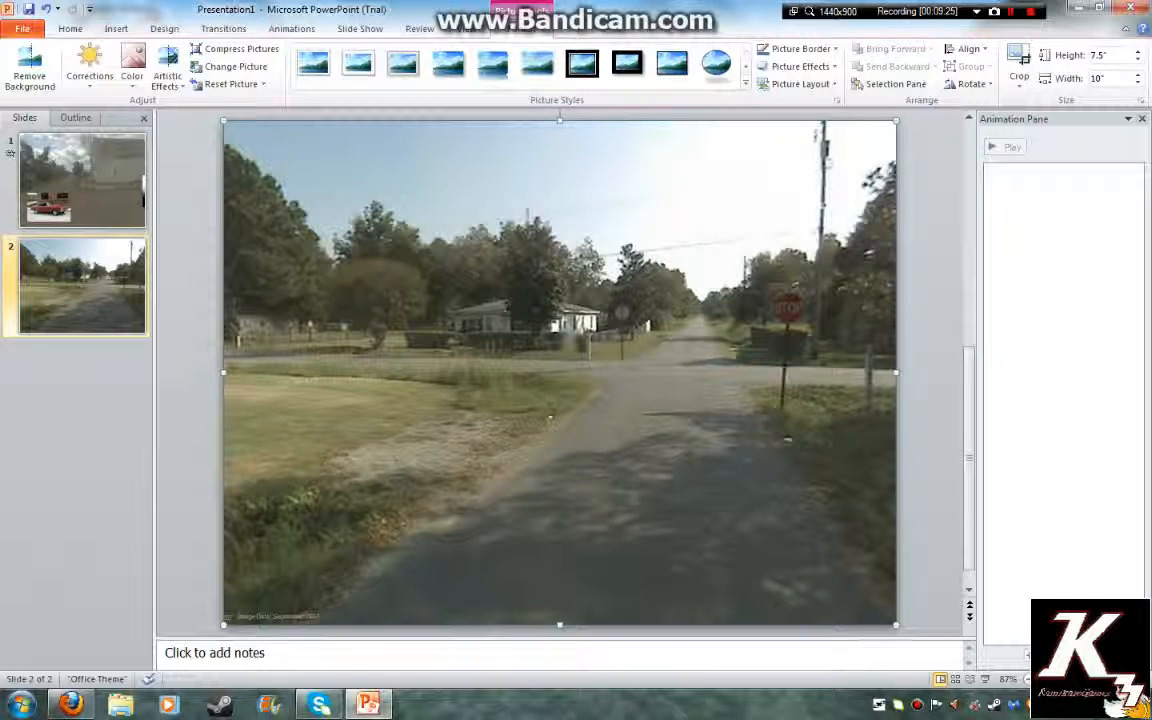
key("Escape")
left_click(560, 372)
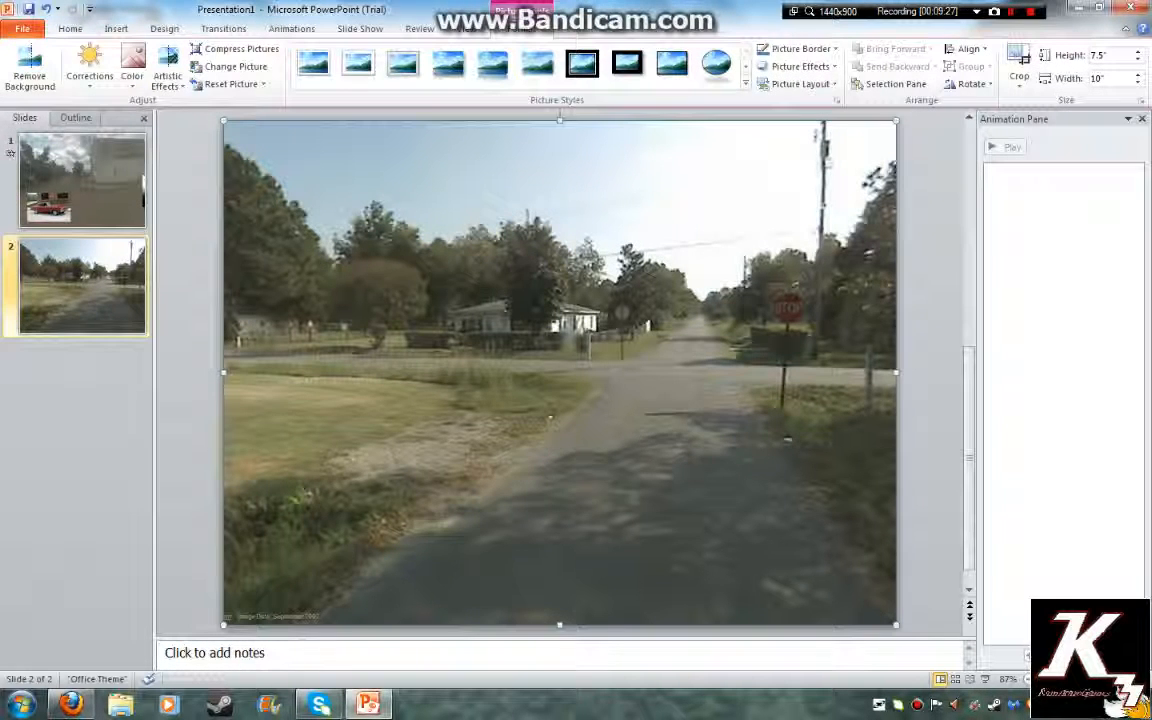
Copy the animated red Chevelle from slide 1 onto slide 2 and shrink it at the left edge
left_click(82, 180)
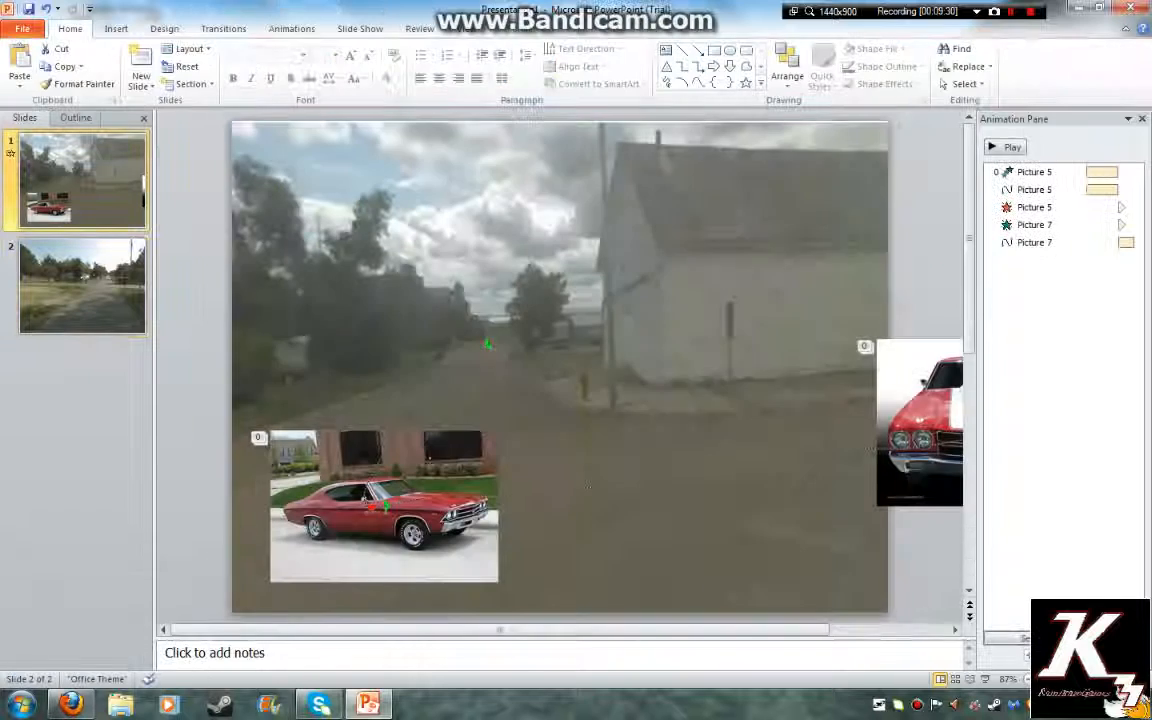
left_click(1060, 224)
right_click(416, 472)
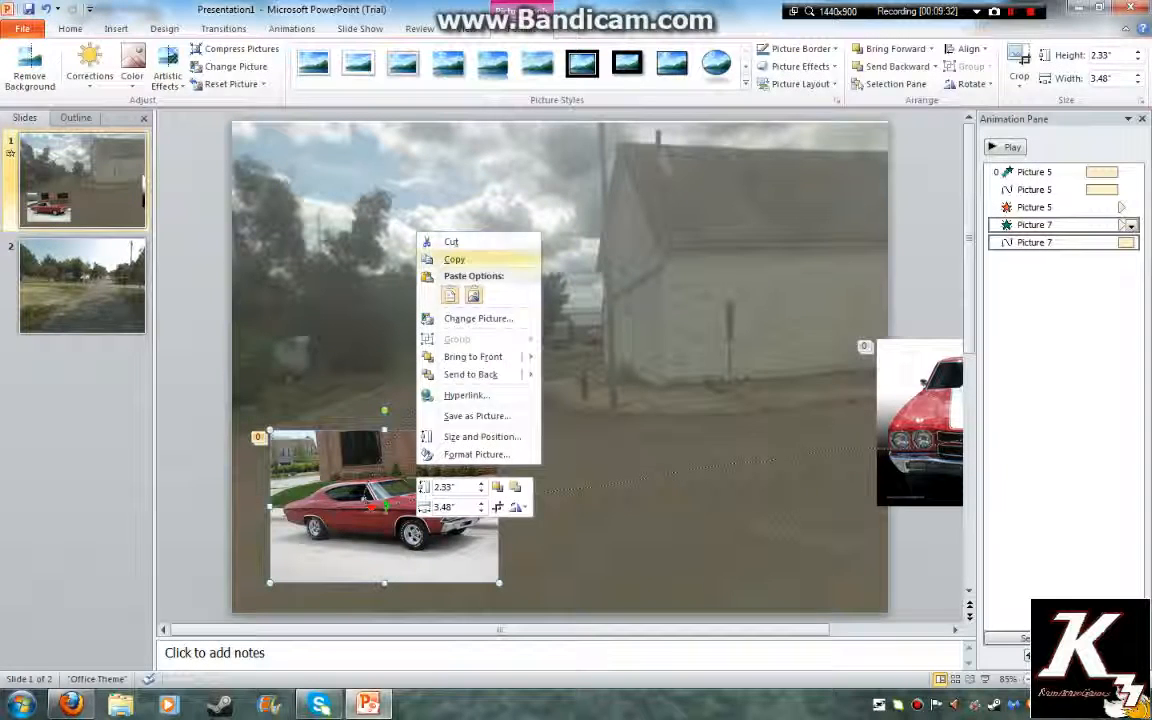
left_click(453, 259)
left_click(82, 286)
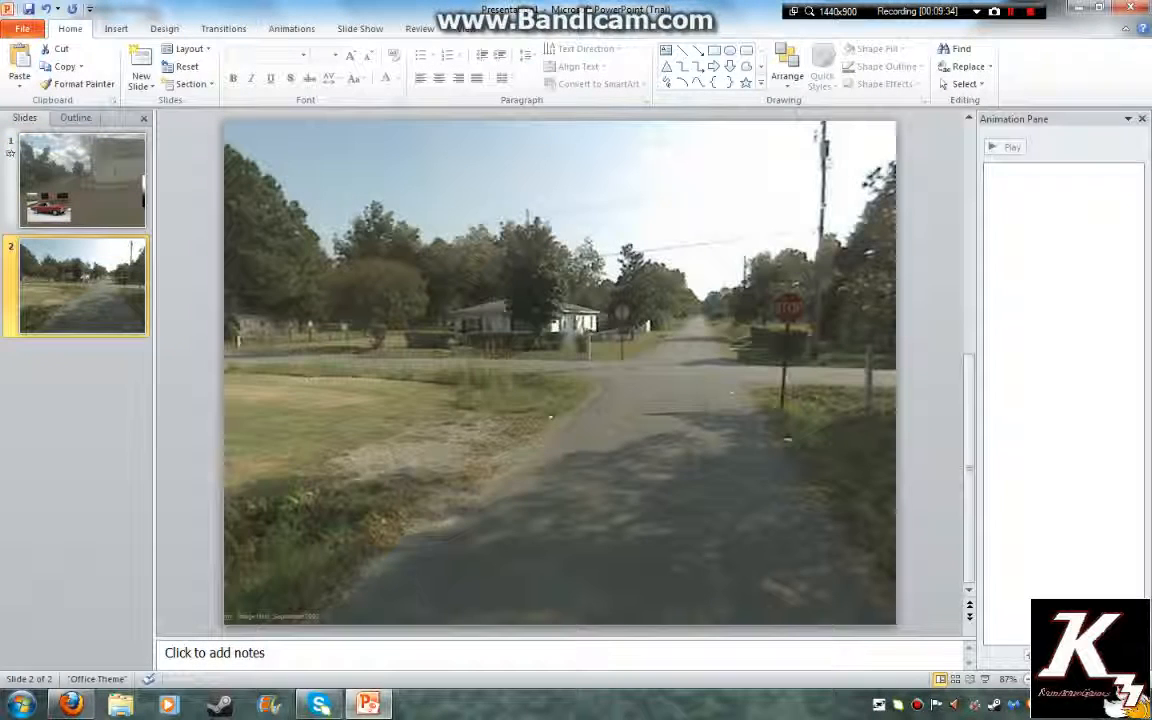
right_click(226, 303)
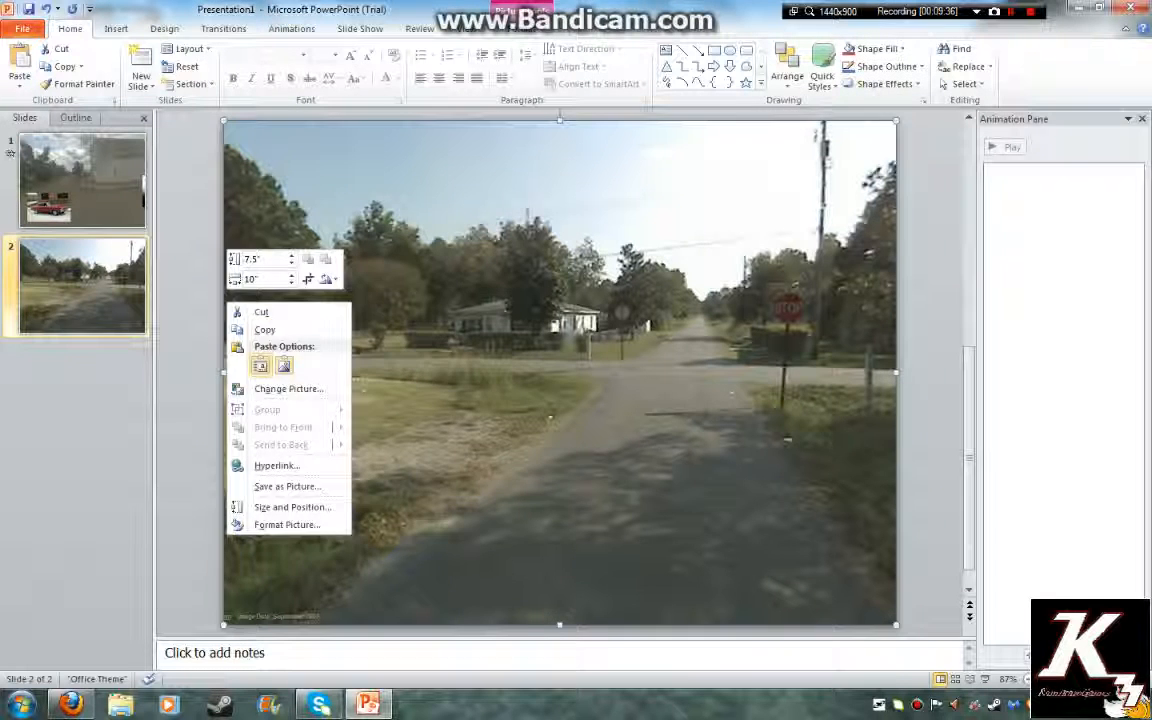
left_click(260, 365)
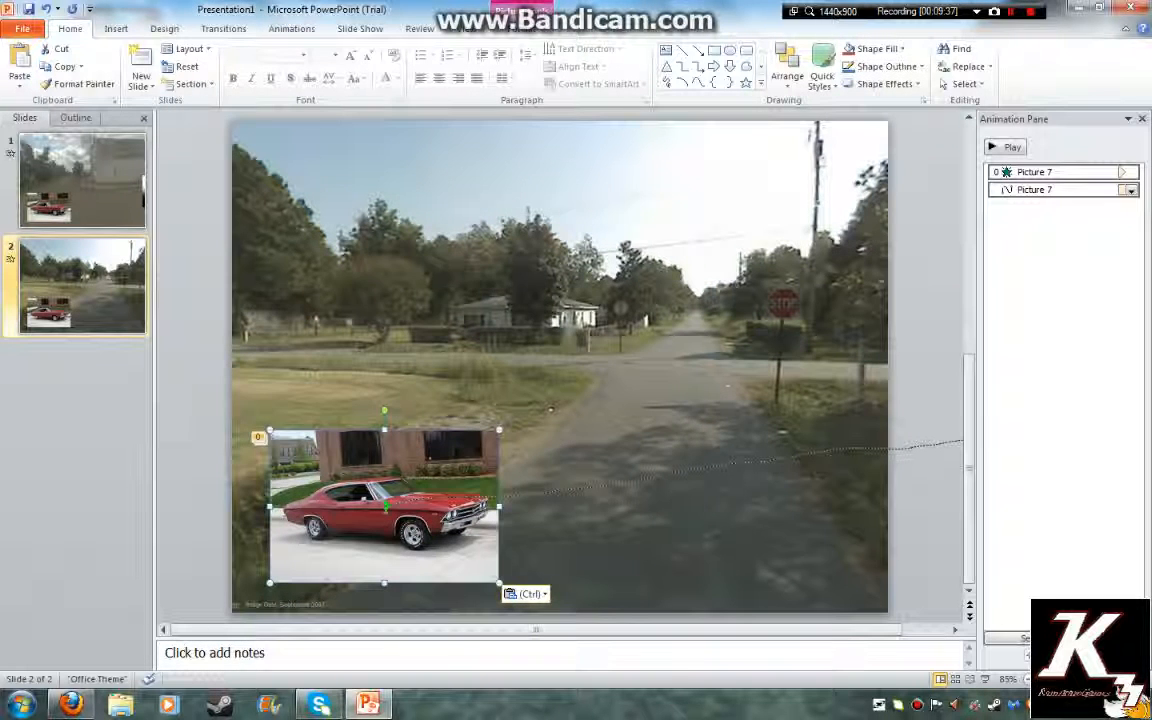
left_click_drag(499, 430, 194, 342)
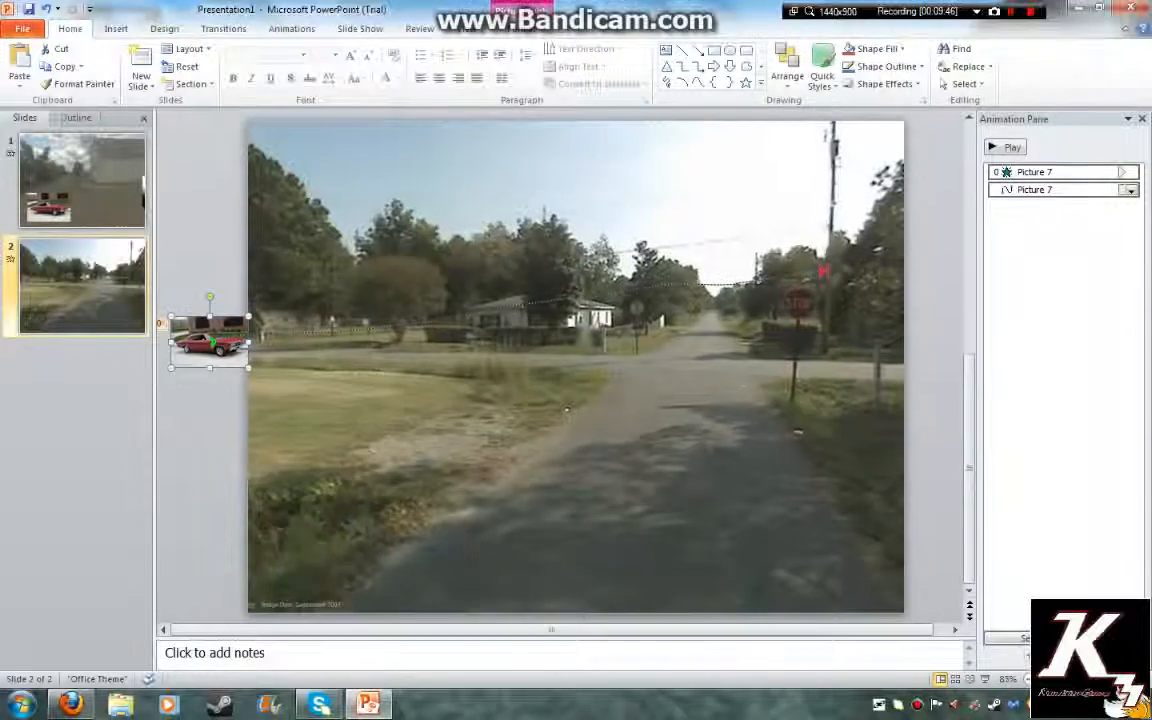